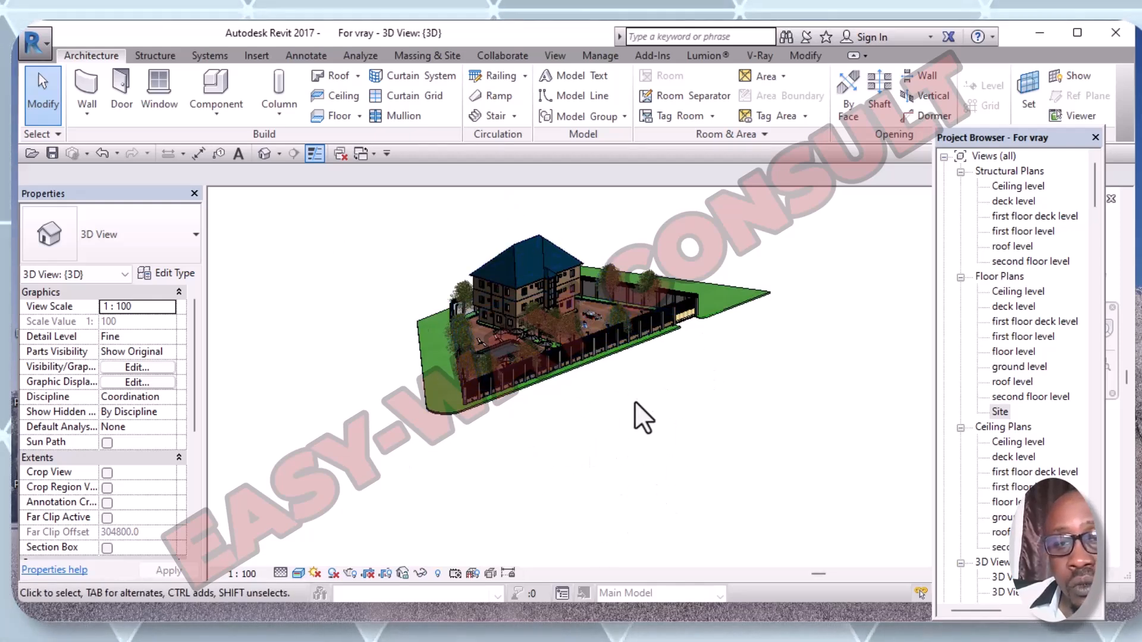
# - Start placing a perspective camera from the 3D View dropdown
pyautogui.moveTo(658, 424); pyautogui.dragTo(575, 321, button='middle')
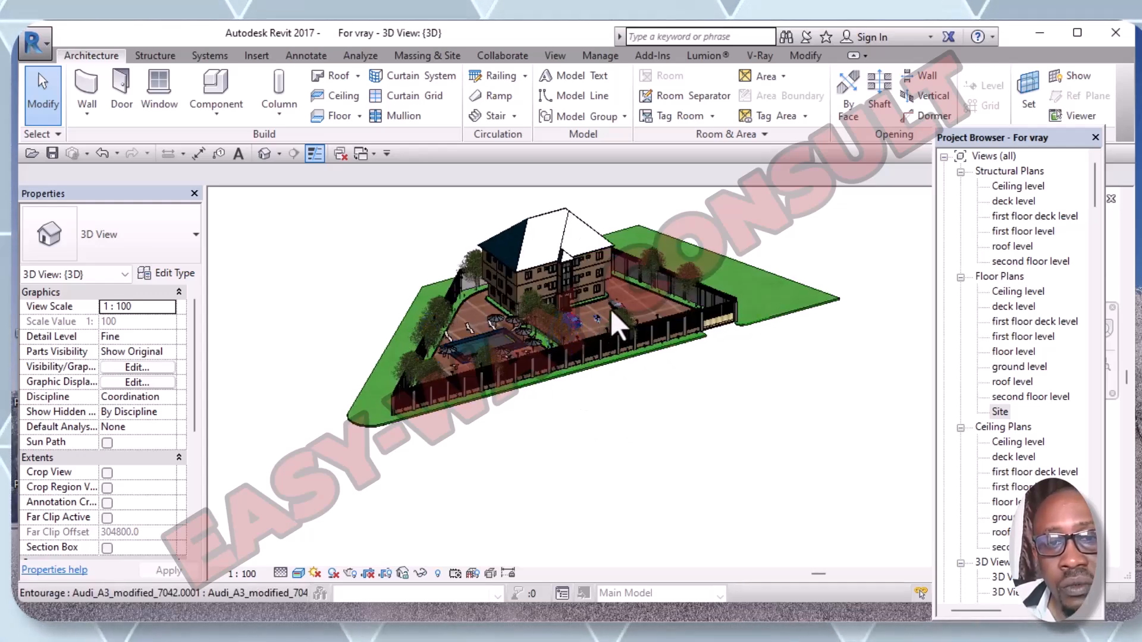
pyautogui.scroll(4, 619, 318)
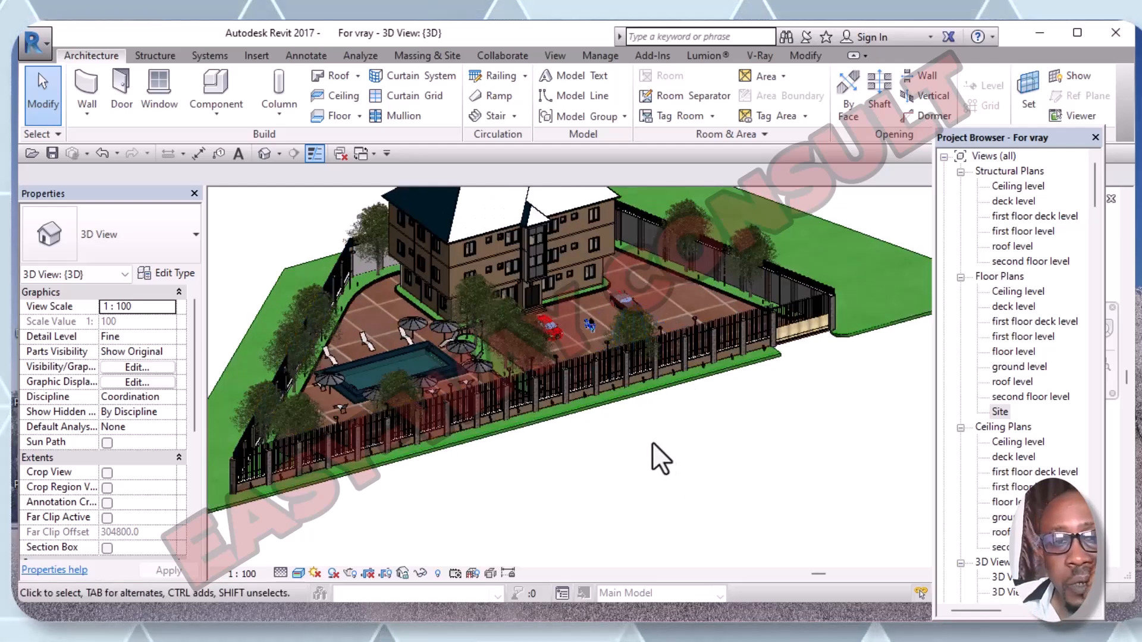
pyautogui.scroll(-3, 652, 438)
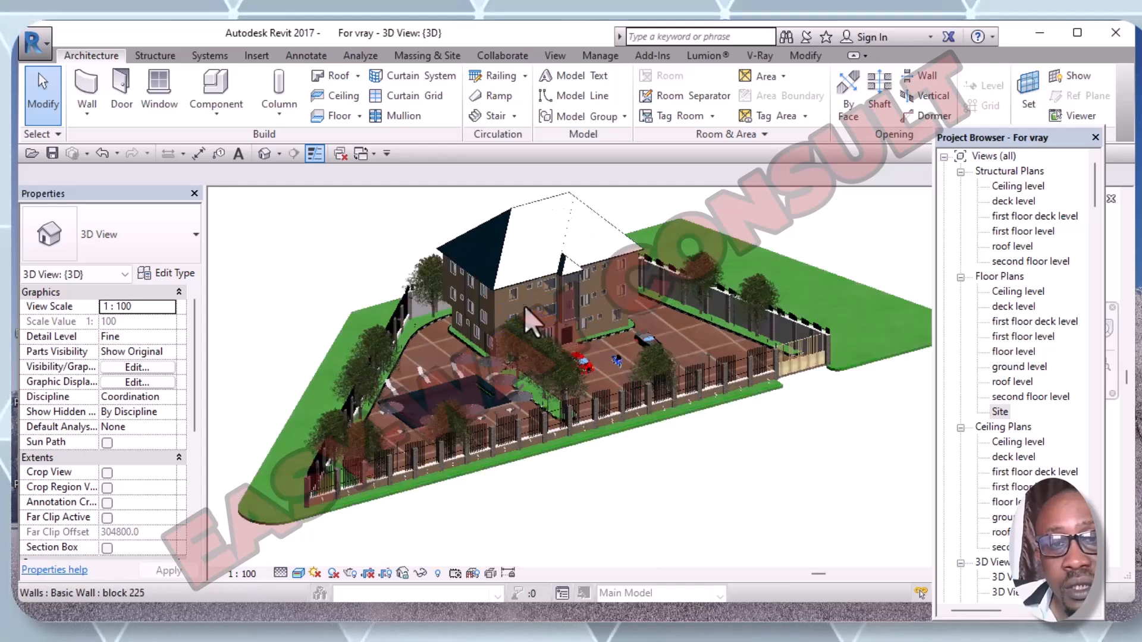
pyautogui.scroll(3, 523, 305)
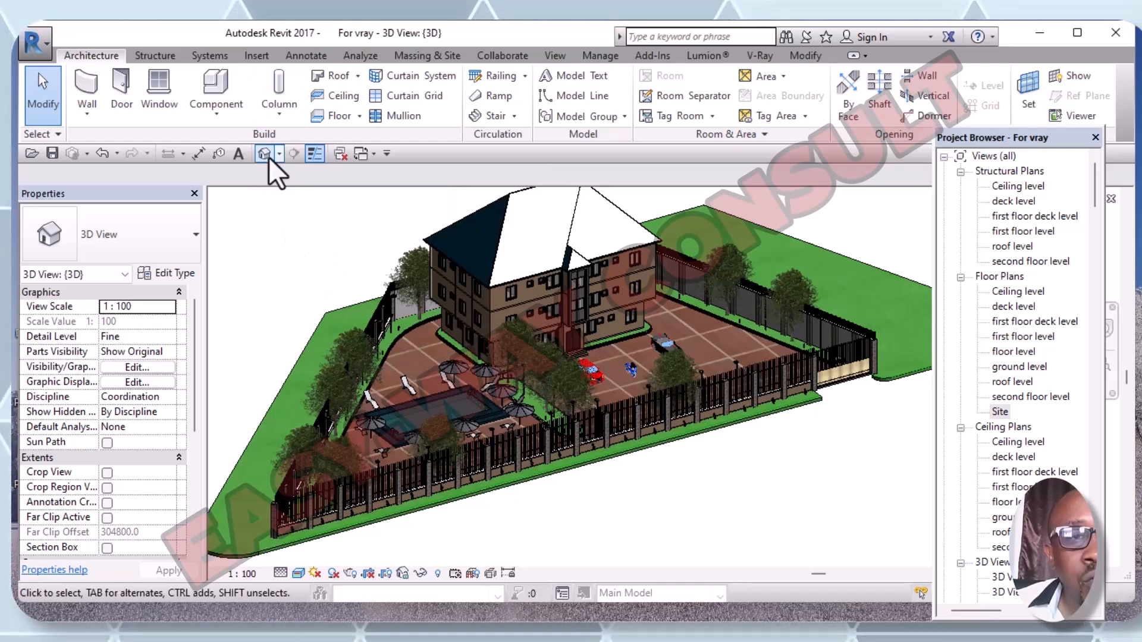
pyautogui.click(279, 155)
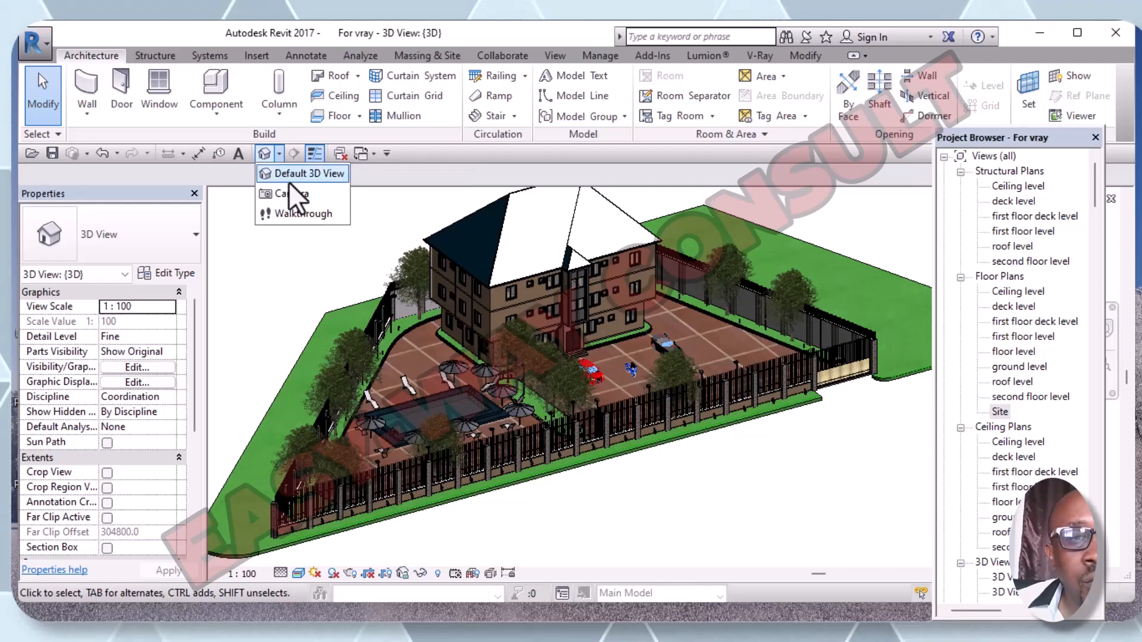
pyautogui.click(295, 197)
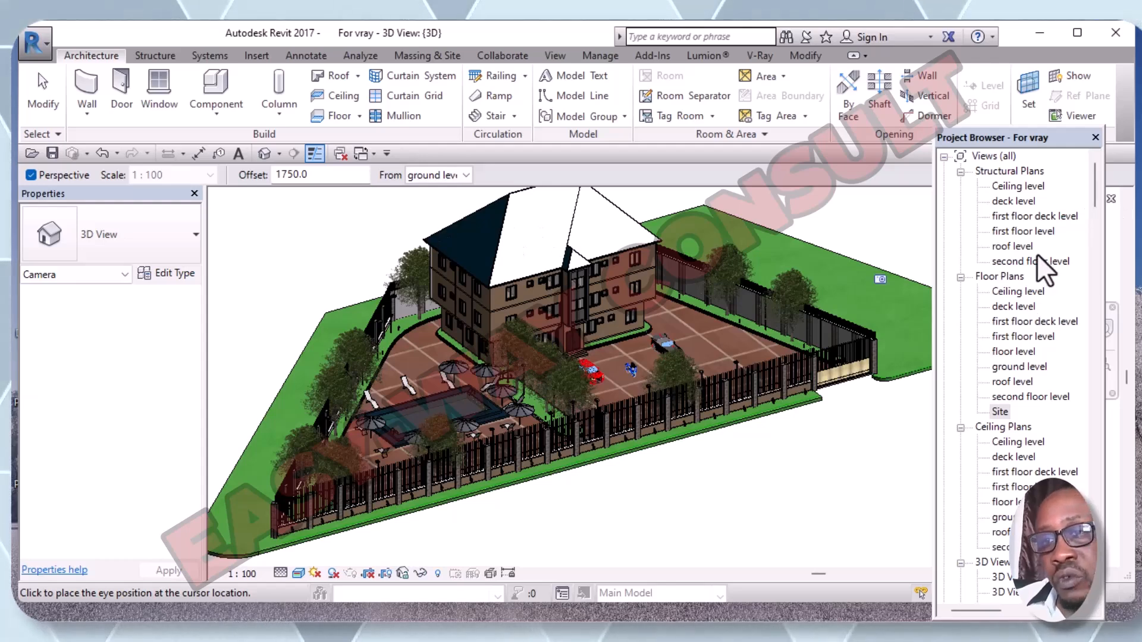
# - On the Site floor plan, place a camera from the front corner aimed at the building, creating 3D View 6
pyautogui.doubleClick(1007, 413)
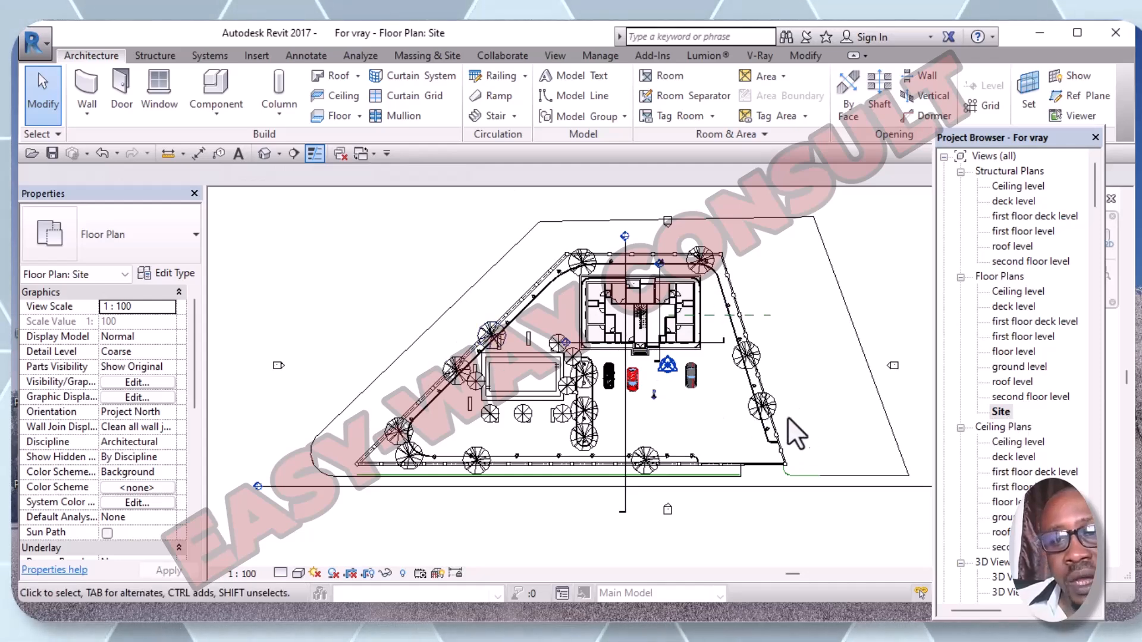
pyautogui.scroll(-1, 831, 404)
pyautogui.moveTo(832, 404); pyautogui.dragTo(718, 380, button='middle')
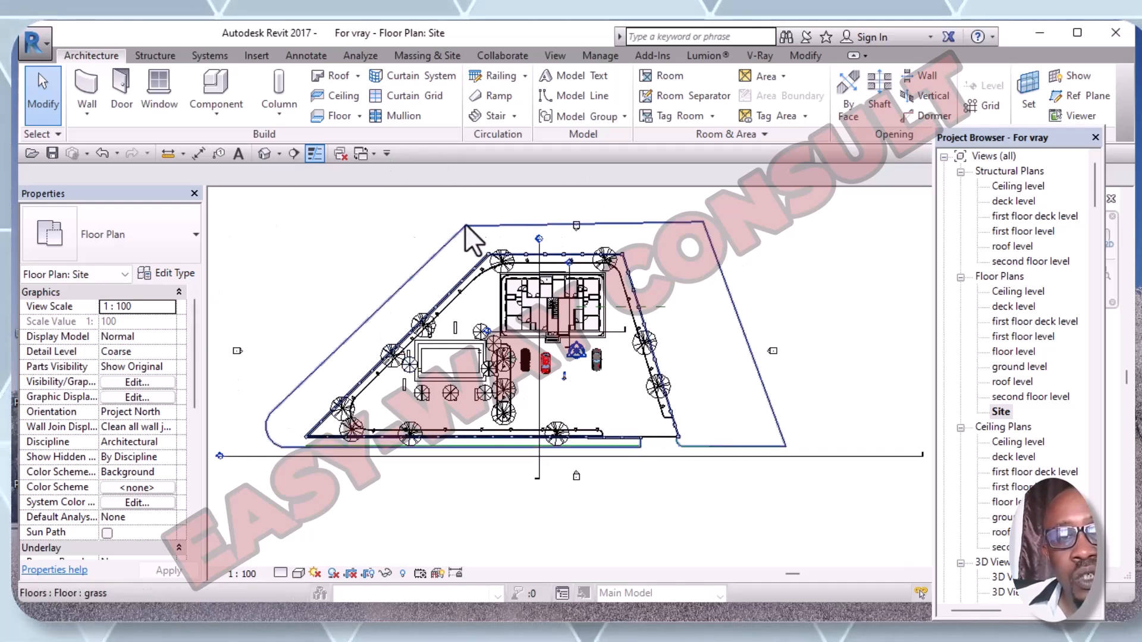
pyautogui.click(279, 155)
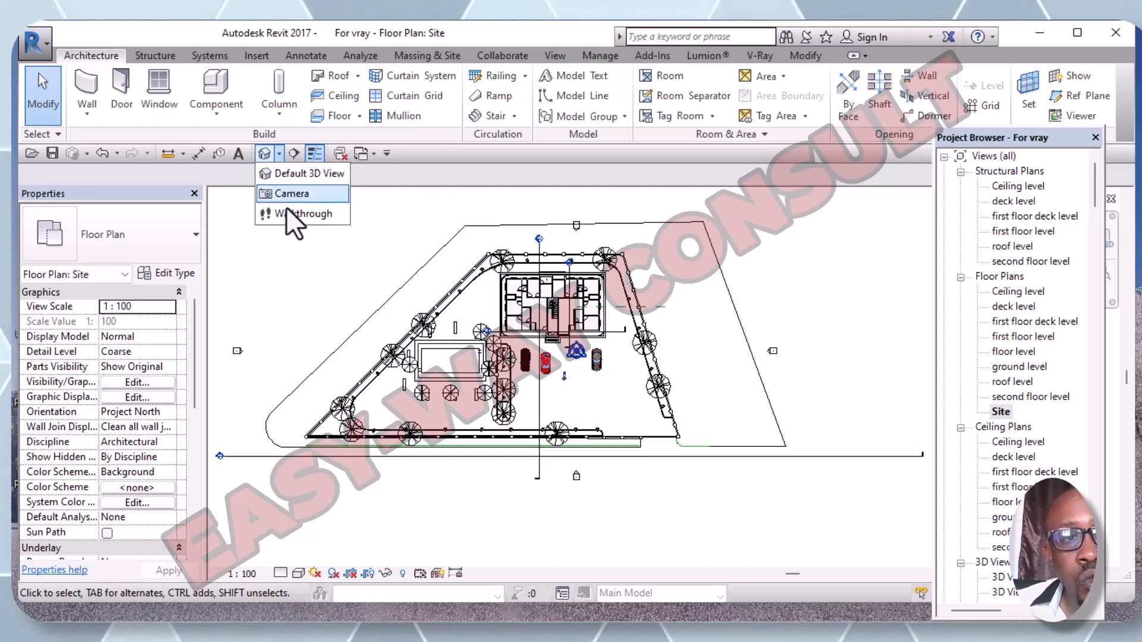
pyautogui.click(301, 196)
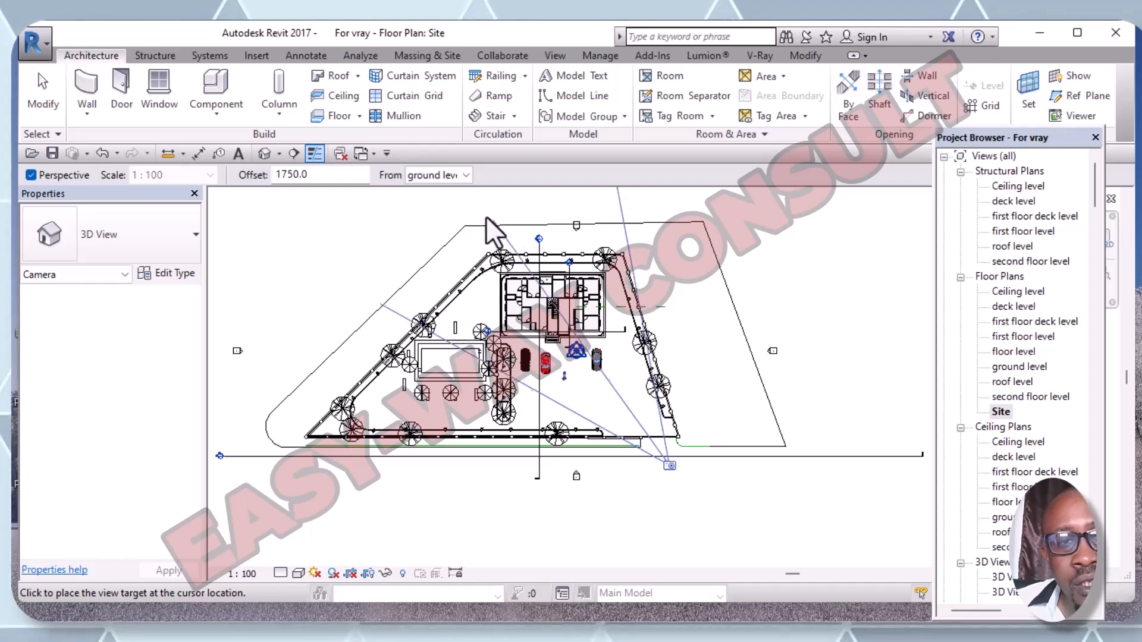
pyautogui.click(456, 198)
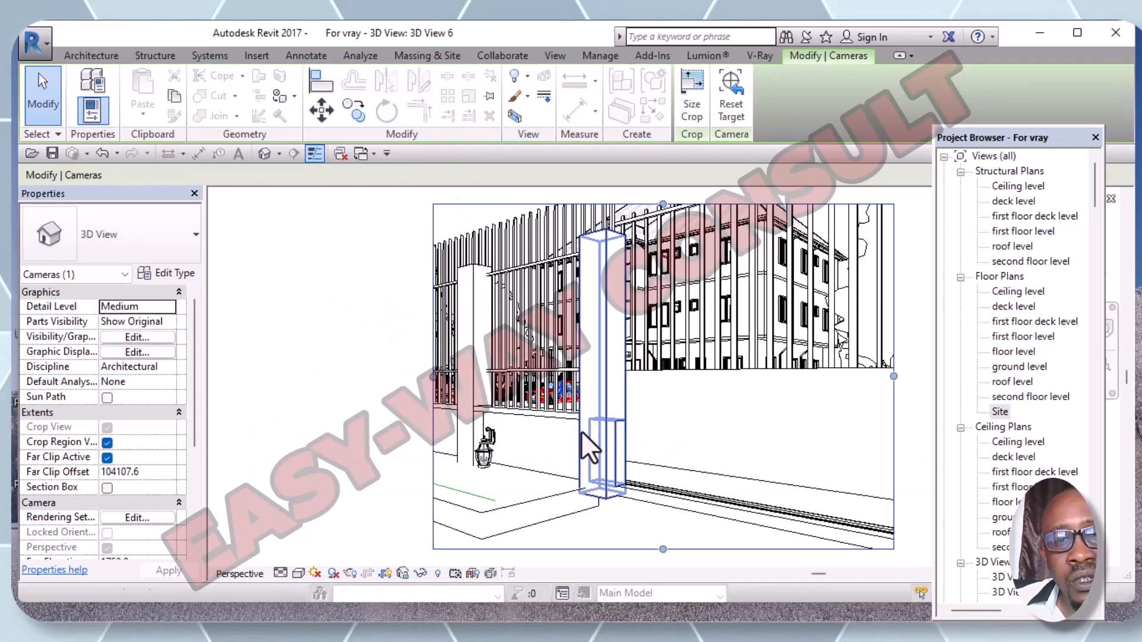
# - Extend 3D View 6's crop region left, up, down and right around the gate and house
pyautogui.scroll(-1, 608, 413)
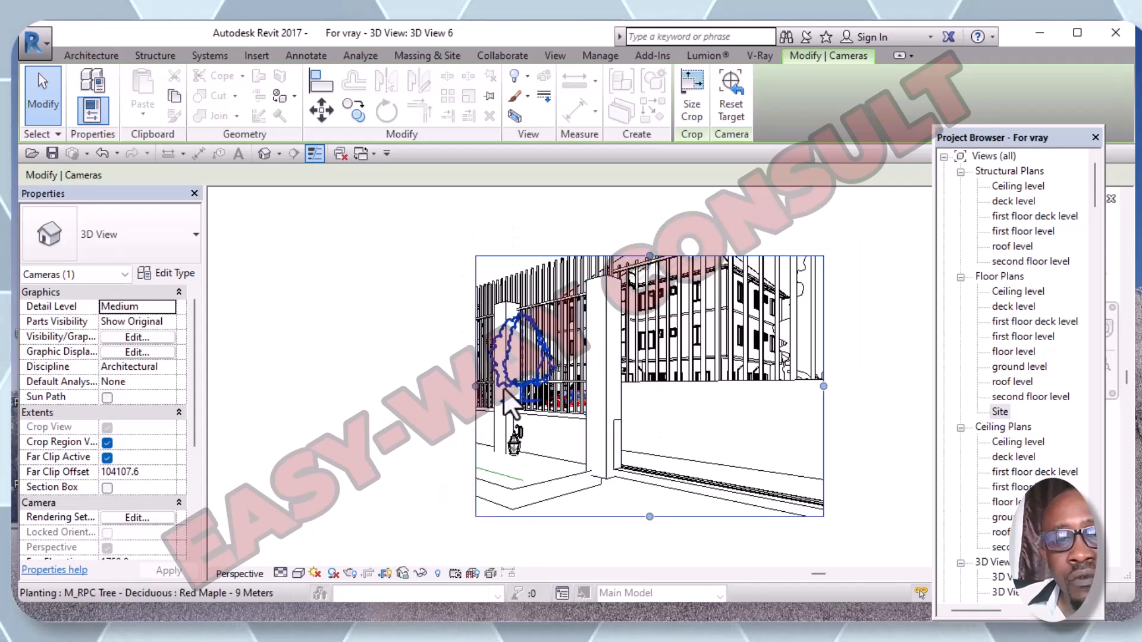
pyautogui.moveTo(475, 387); pyautogui.dragTo(274, 388)
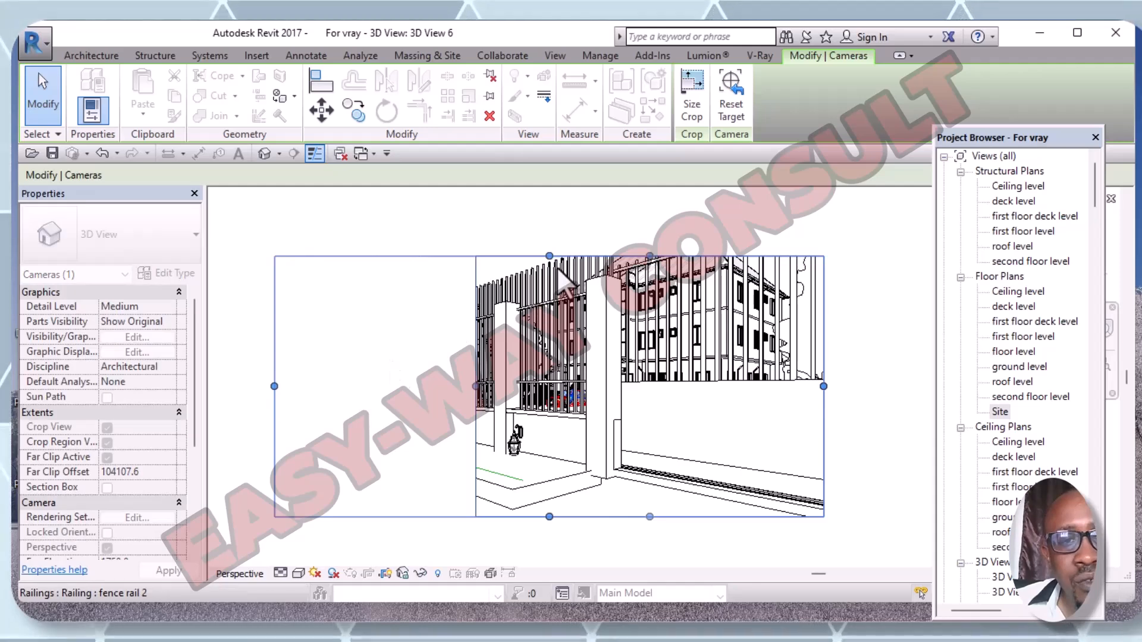
pyautogui.moveTo(550, 256); pyautogui.dragTo(548, 203)
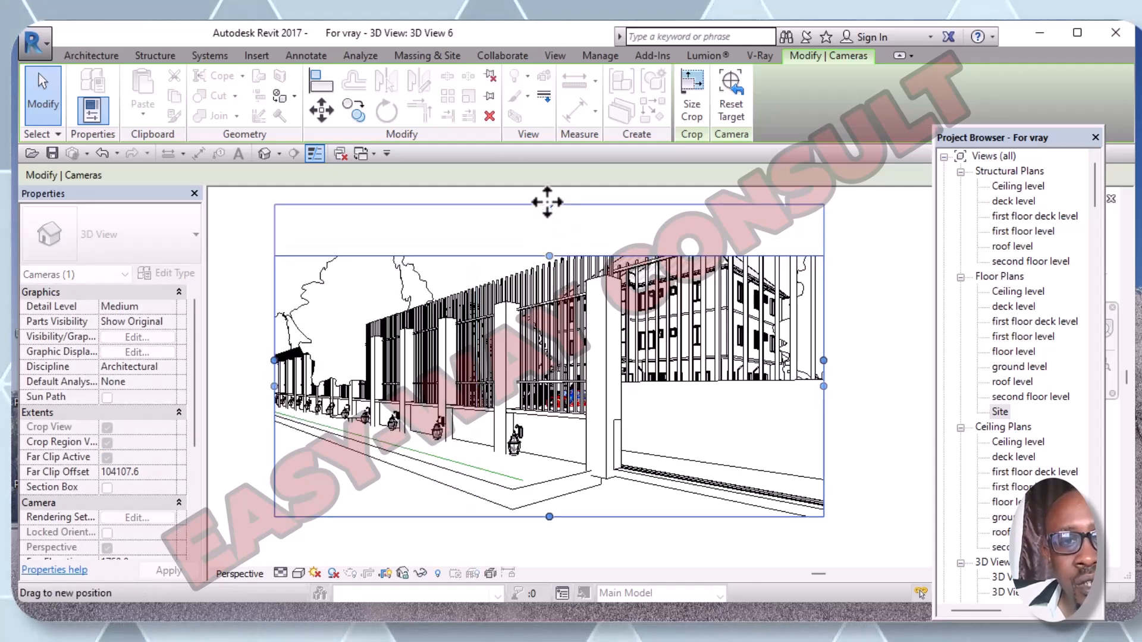
pyautogui.moveTo(547, 519); pyautogui.dragTo(543, 564)
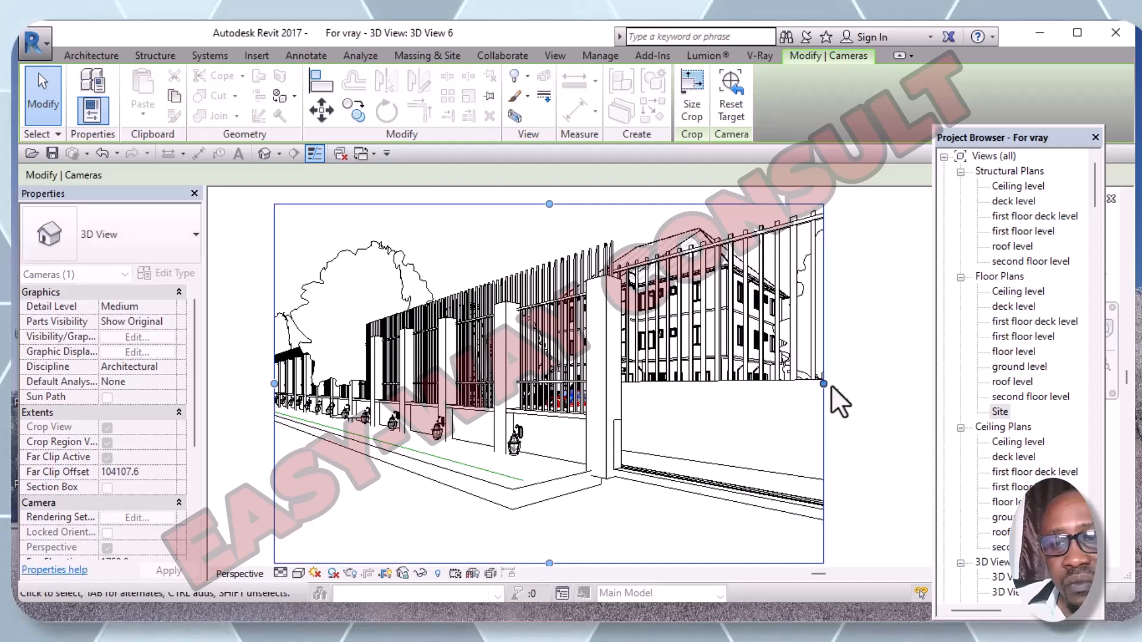
pyautogui.moveTo(823, 385); pyautogui.dragTo(916, 384)
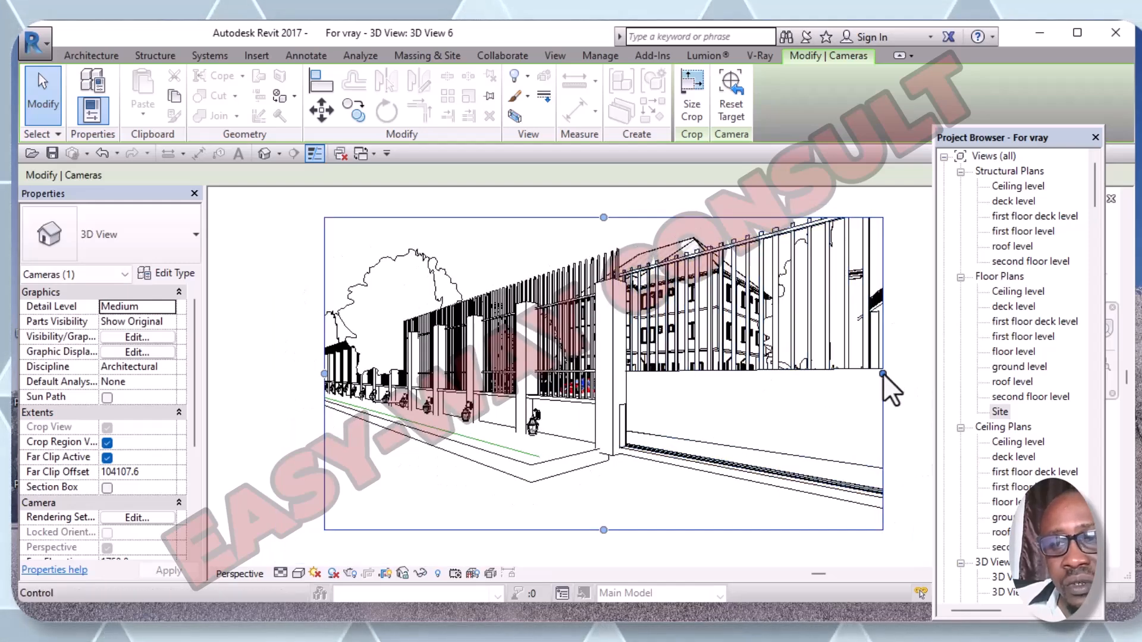
pyautogui.moveTo(883, 373); pyautogui.dragTo(920, 374)
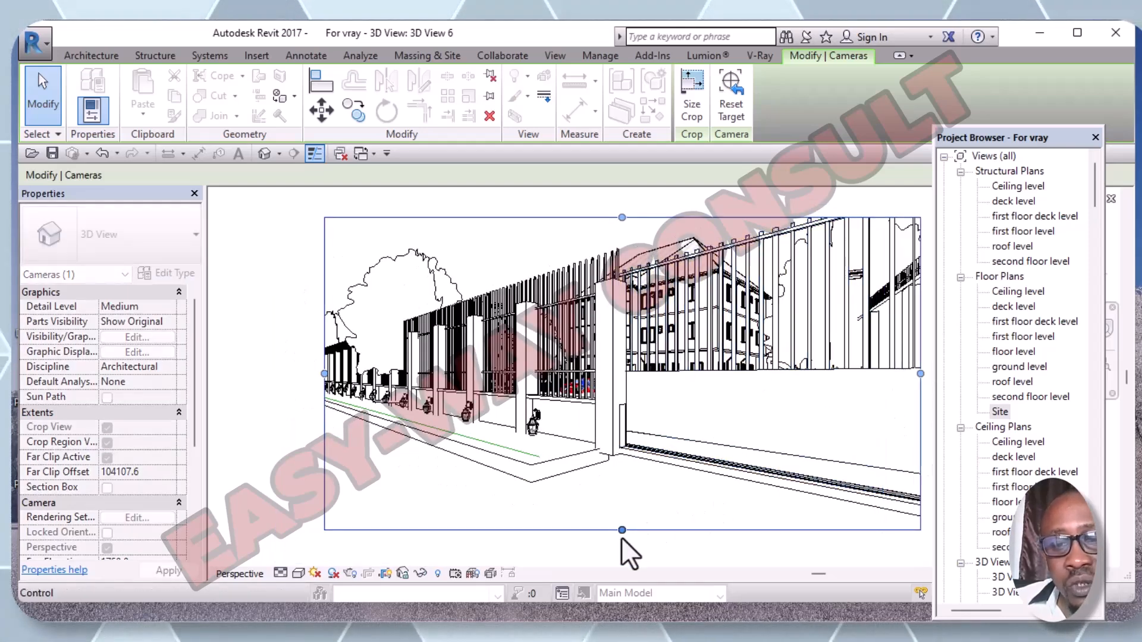
pyautogui.moveTo(621, 527); pyautogui.dragTo(622, 556)
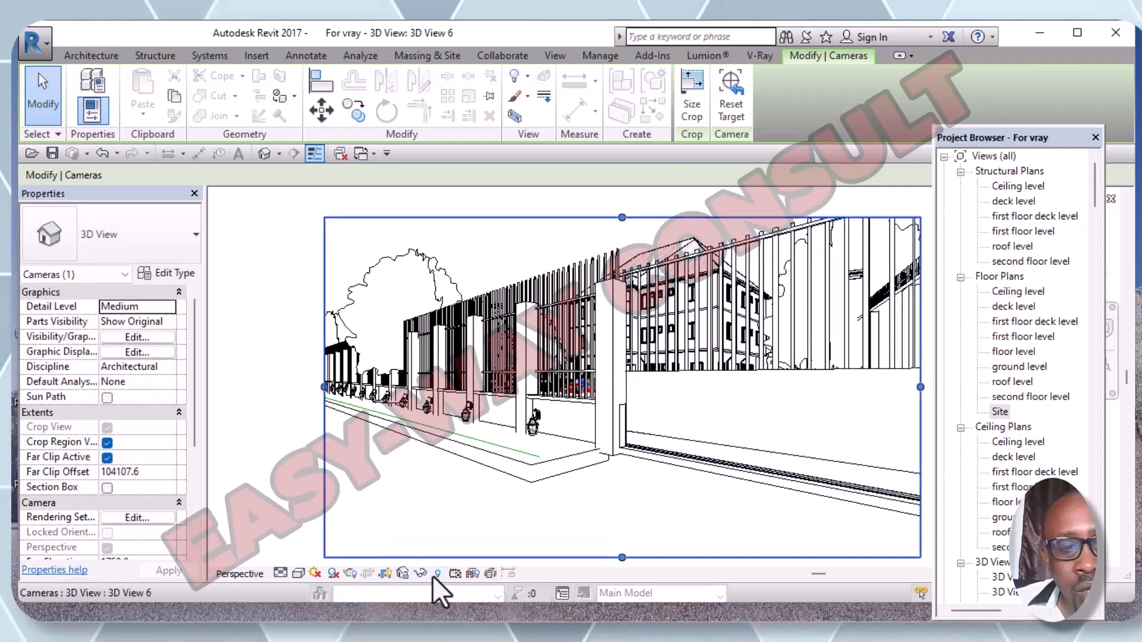
# - Switch 3D View 6 to the Realistic visual style and raise the crop frame's top edge
pyautogui.click(300, 574)
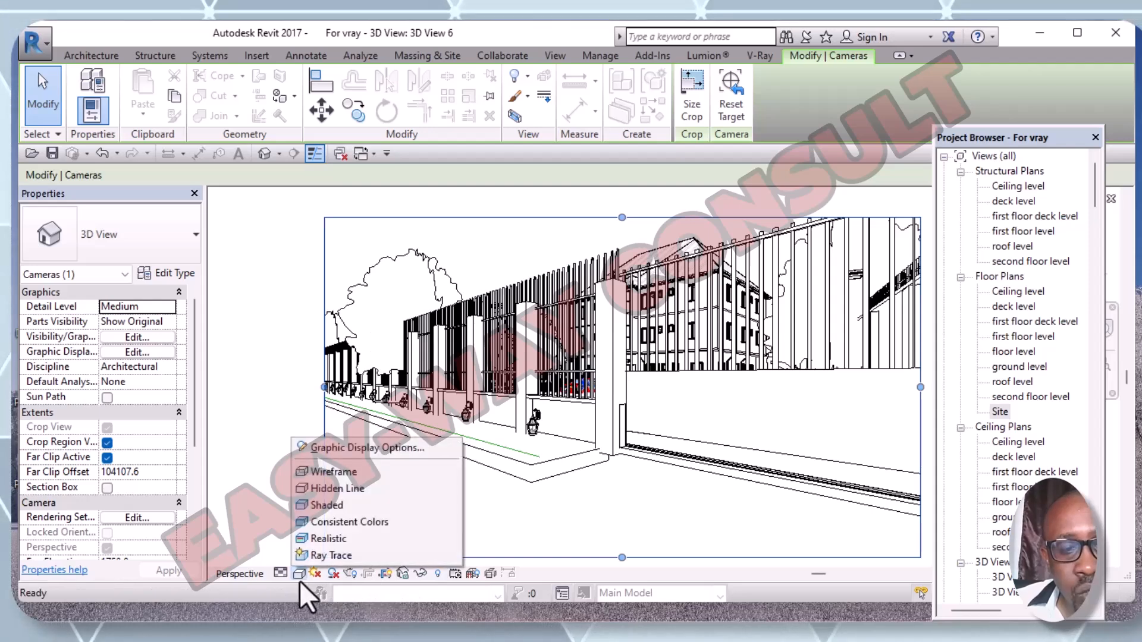
pyautogui.click(326, 542)
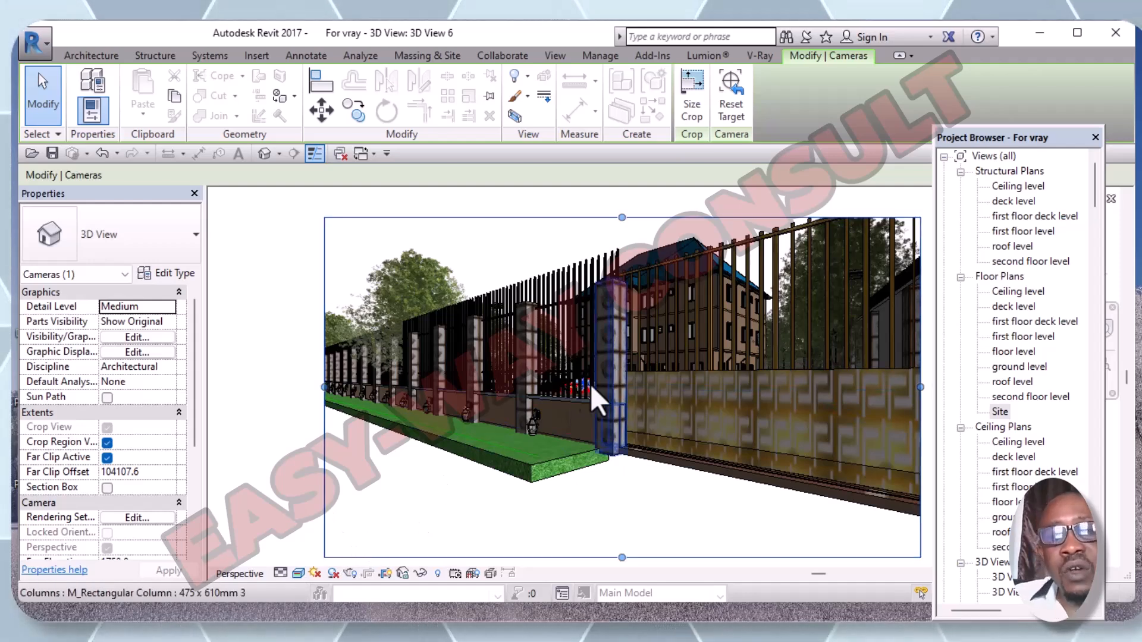
pyautogui.scroll(-1, 562, 384)
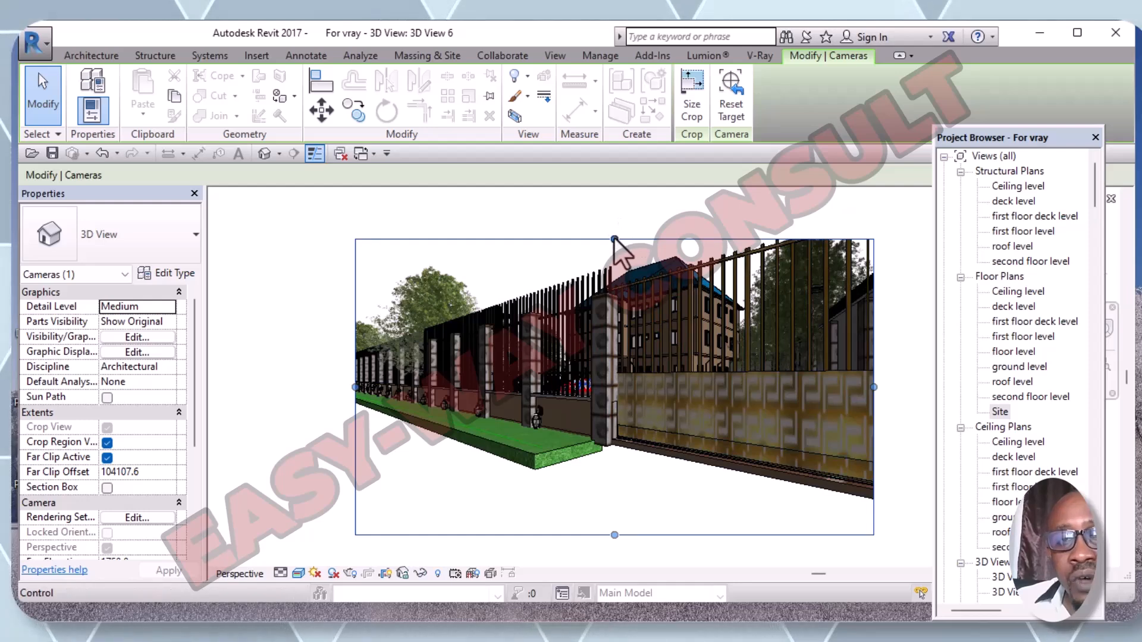
pyautogui.moveTo(614, 238); pyautogui.dragTo(614, 204)
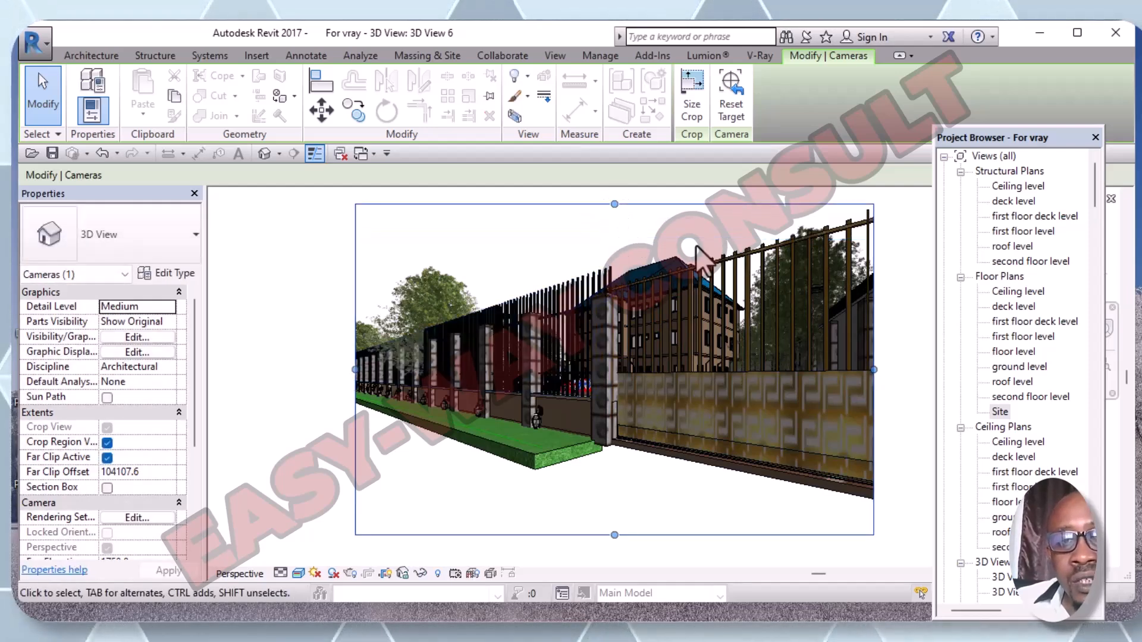
pyautogui.click(645, 500)
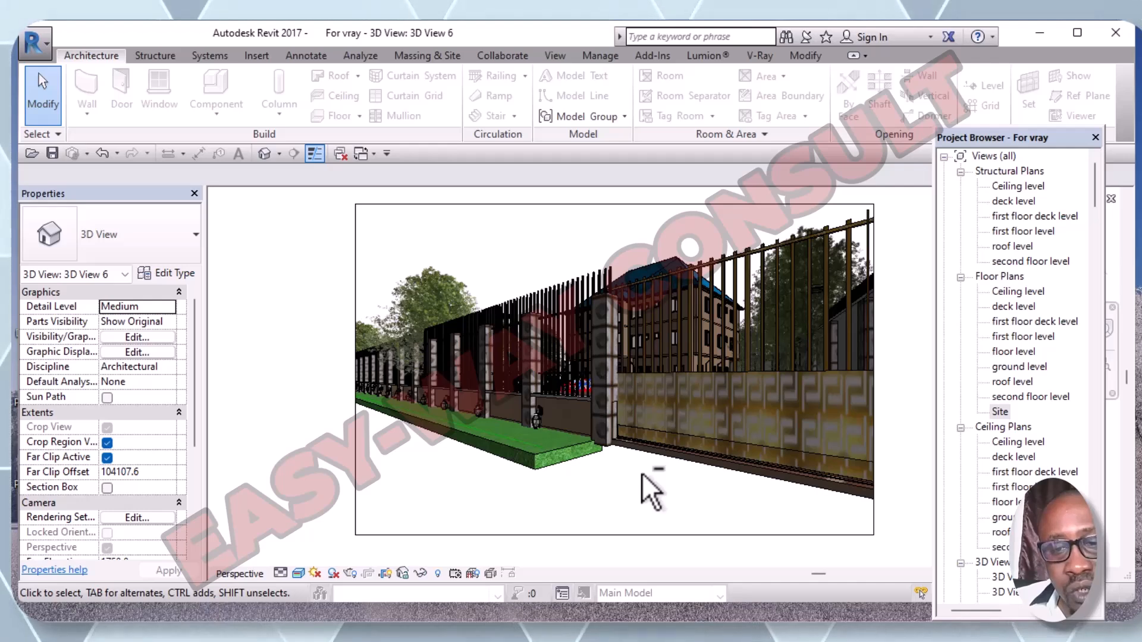
# - Orbit the camera to look along the front fence toward the house, then return to the Site floor plan
pyautogui.keyDown('shift'); pyautogui.moveTo(644, 485); pyautogui.dragTo(684, 535, button='middle'); pyautogui.keyUp('shift')
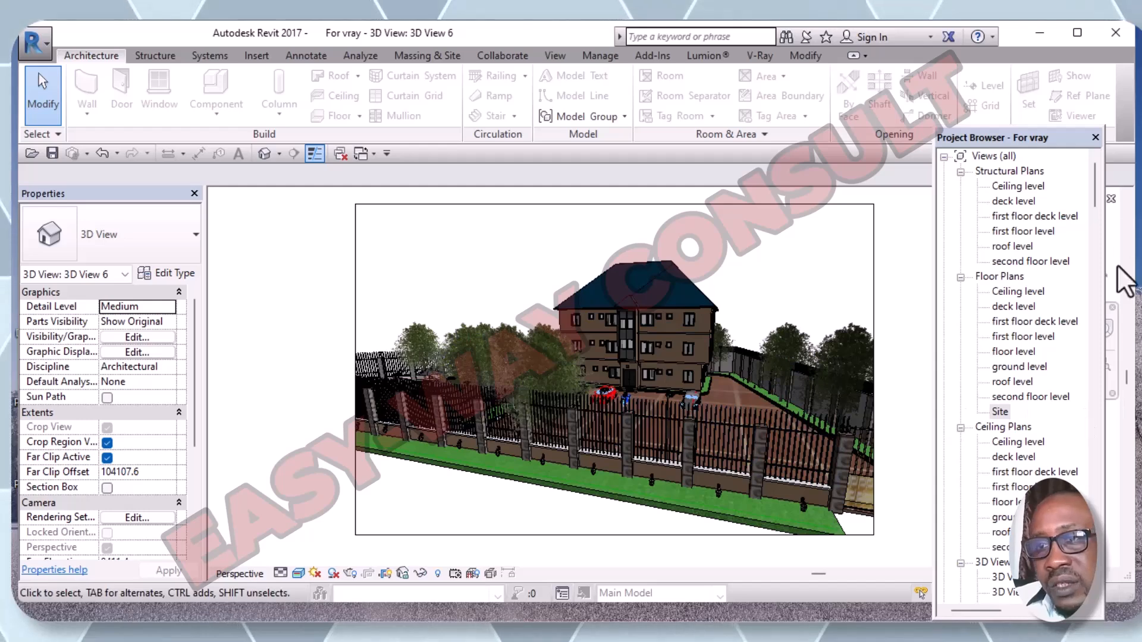
pyautogui.moveTo(1093, 191)
pyautogui.mouseDown()
pyautogui.moveTo(1094, 271)
pyautogui.moveTo(1084, 231)
pyautogui.mouseUp()
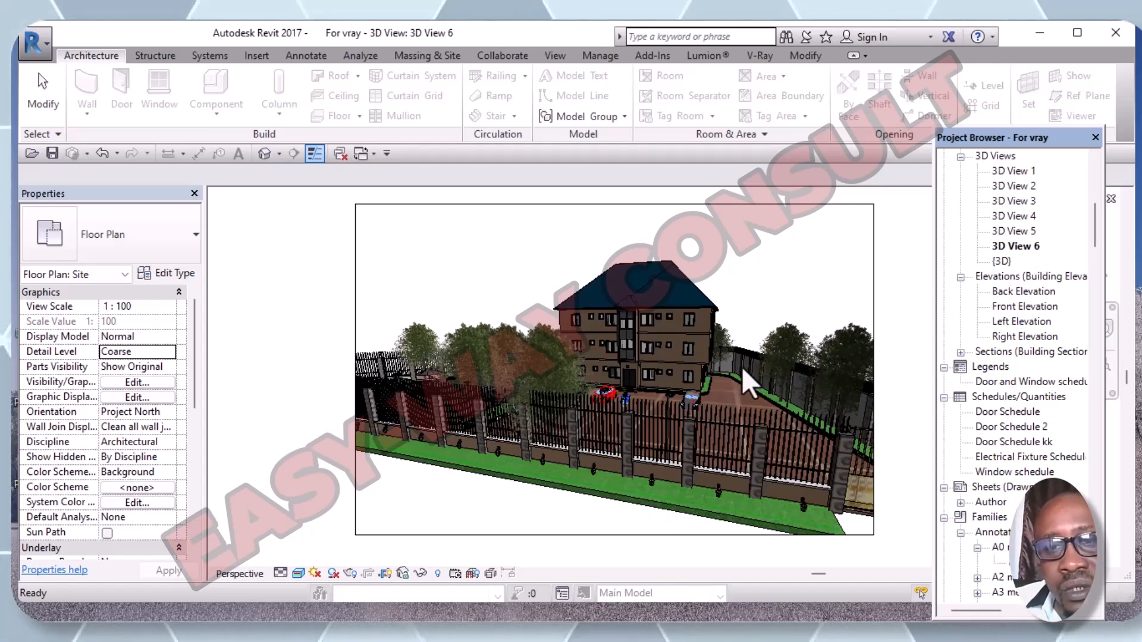
pyautogui.scroll(1, 742, 367)
pyautogui.scroll(-1, 749, 377)
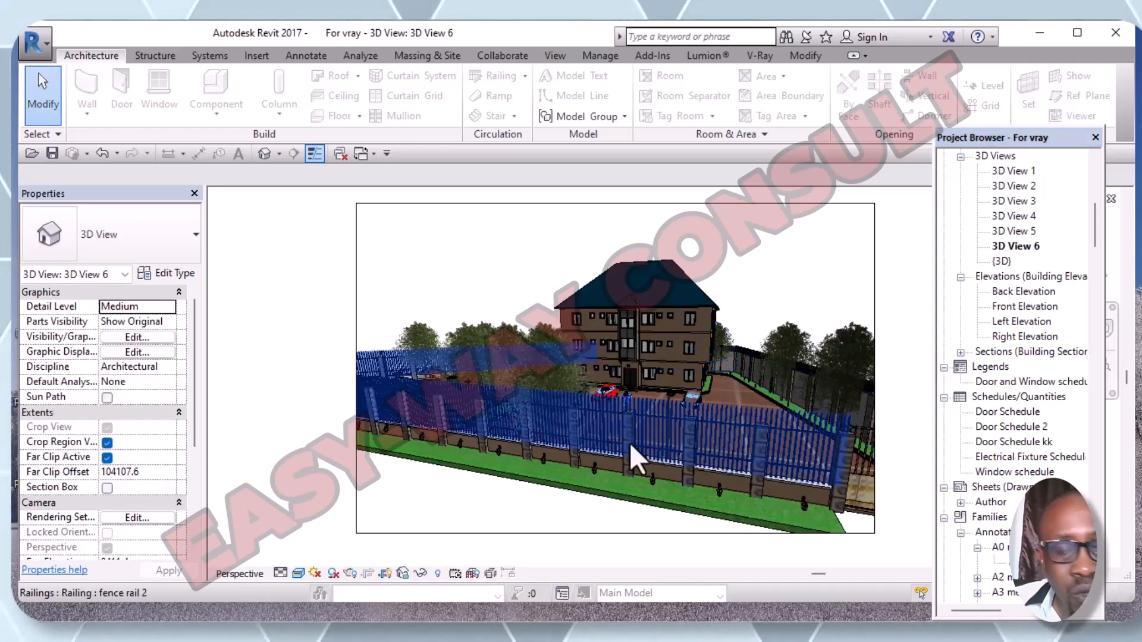
pyautogui.keyDown('shift'); pyautogui.moveTo(521, 511); pyautogui.dragTo(539, 474, button='middle'); pyautogui.keyUp('shift')
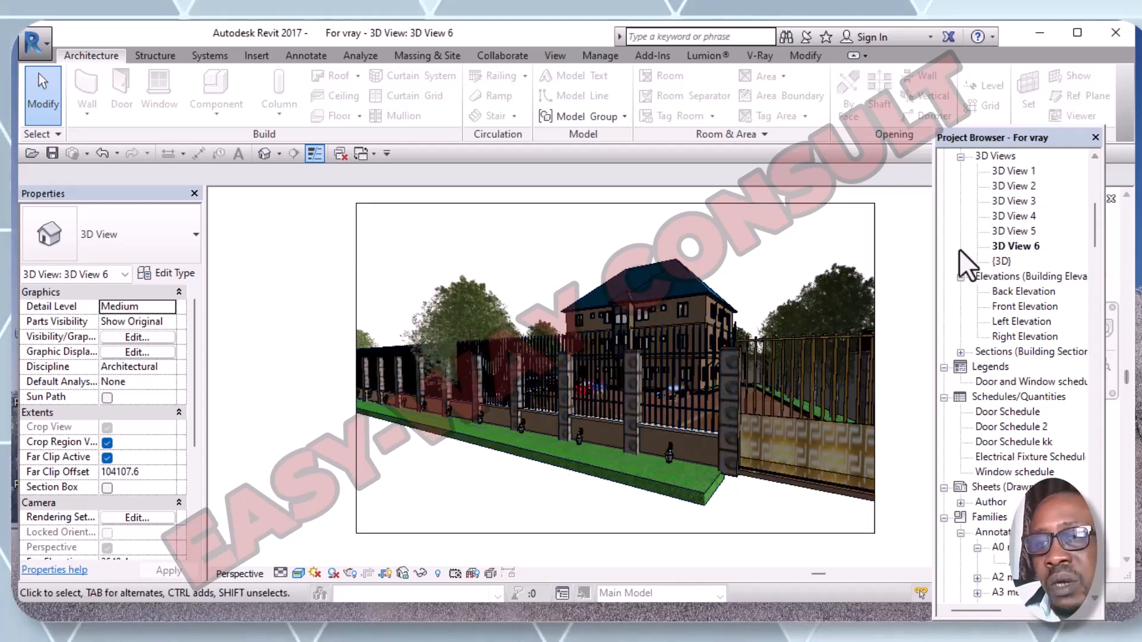
pyautogui.click(1004, 260)
pyautogui.doubleClick(1006, 259)
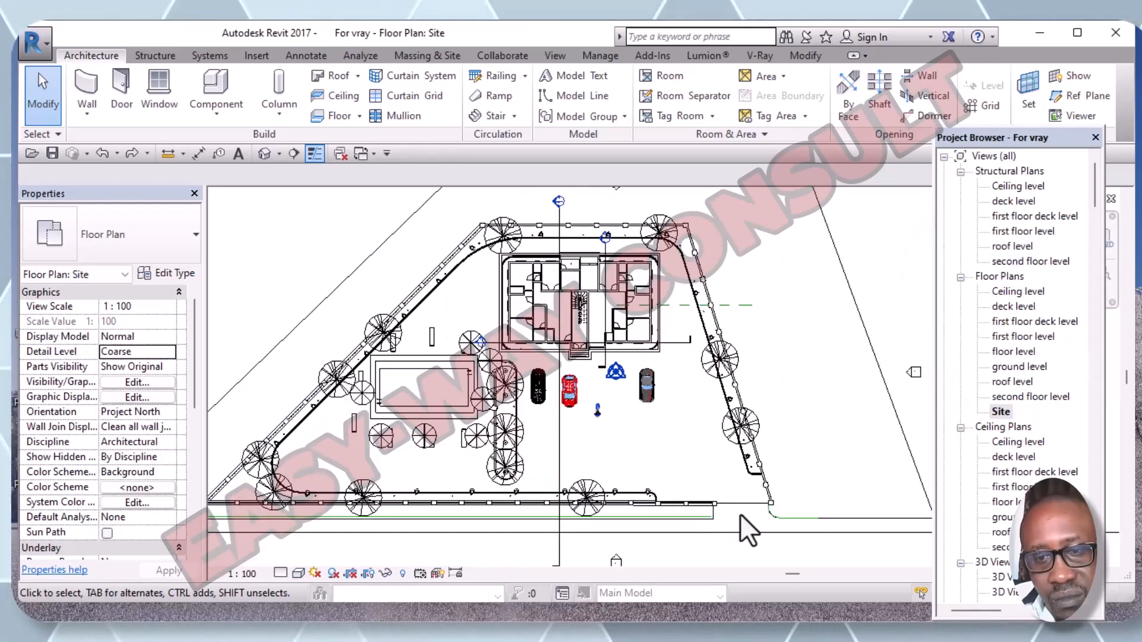
# - Place a camera near the car park aimed at the building's stair, creating 3D View 7
pyautogui.scroll(2, 737, 534)
pyautogui.moveTo(738, 534); pyautogui.dragTo(707, 472, button='middle')
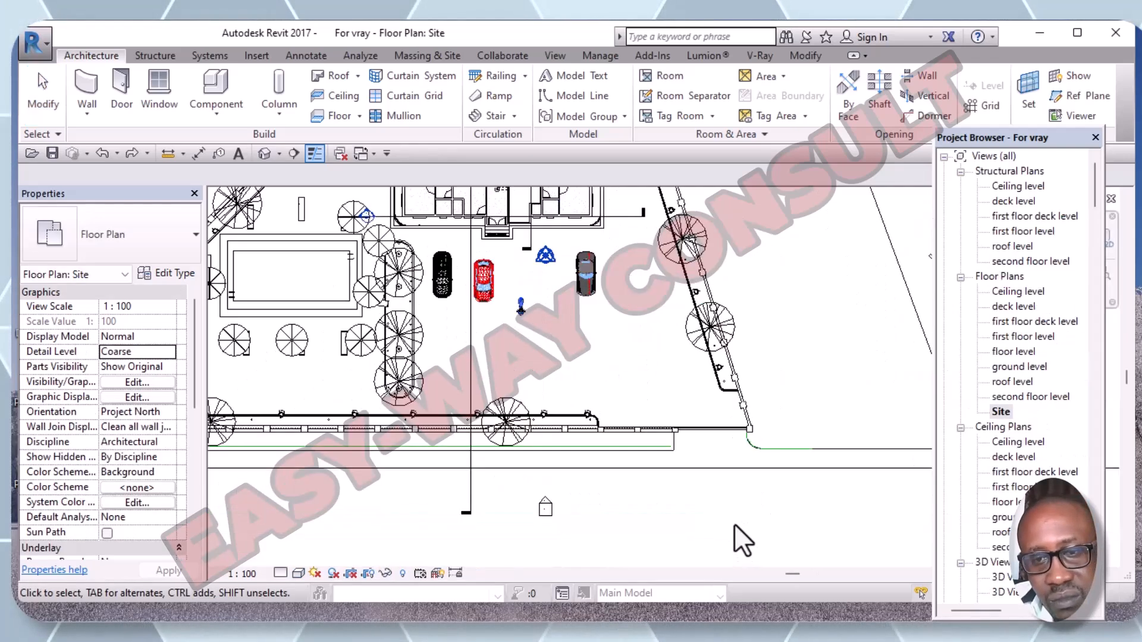
pyautogui.scroll(-1, 707, 466)
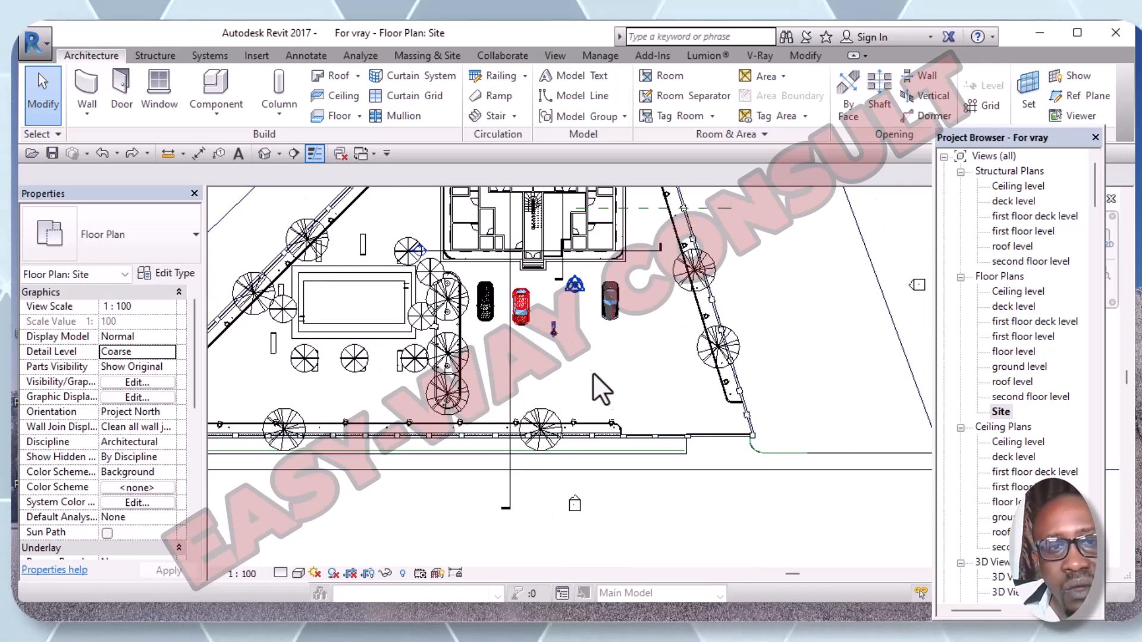
pyautogui.click(279, 156)
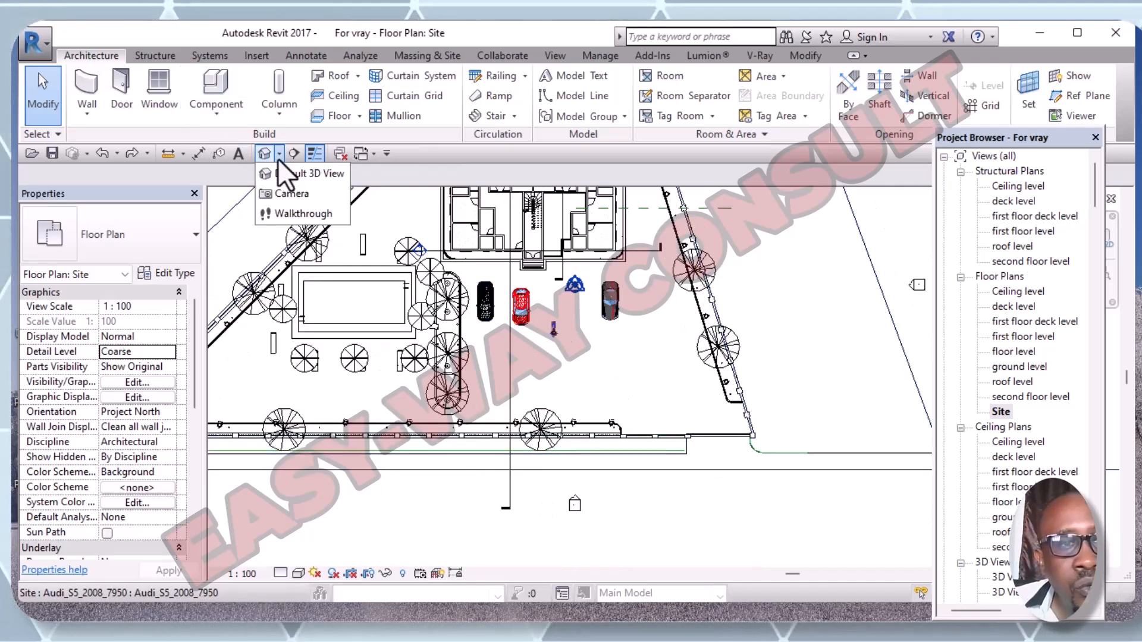
pyautogui.click(283, 194)
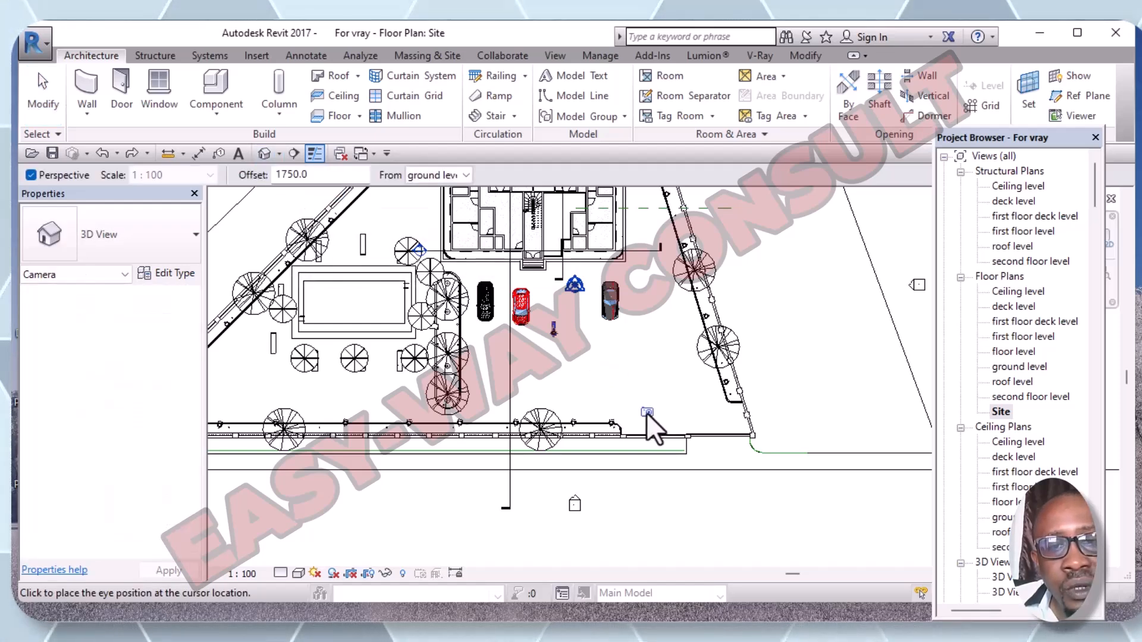
pyautogui.click(647, 412)
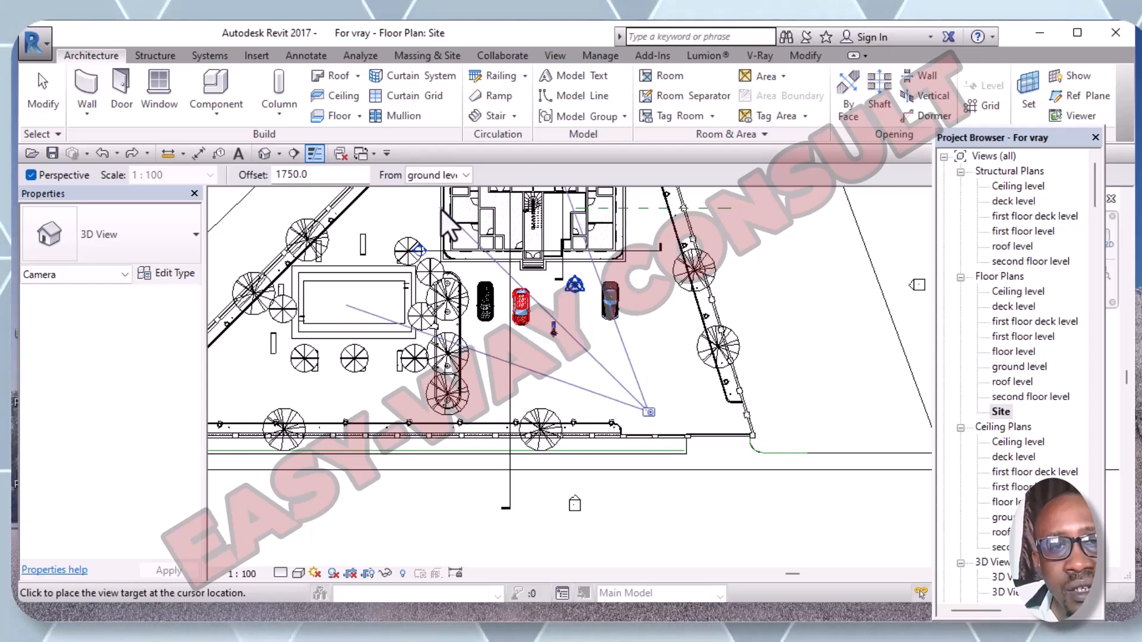
pyautogui.click(519, 206)
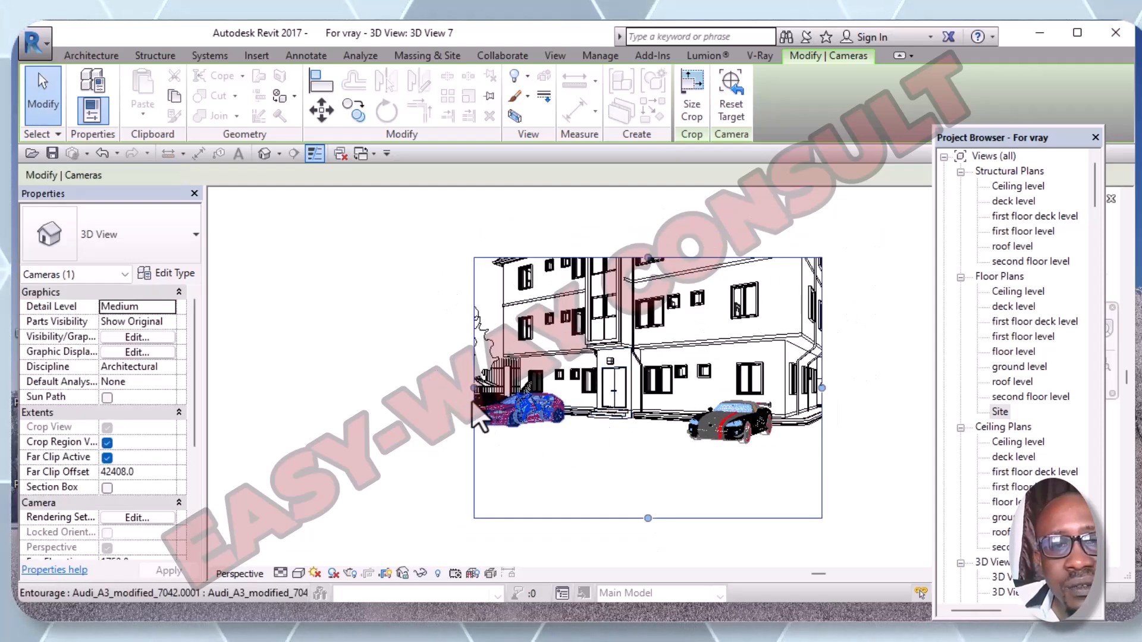
# - Extend 3D View 7's crop frame to the left, top and right
pyautogui.moveTo(474, 388); pyautogui.dragTo(293, 375)
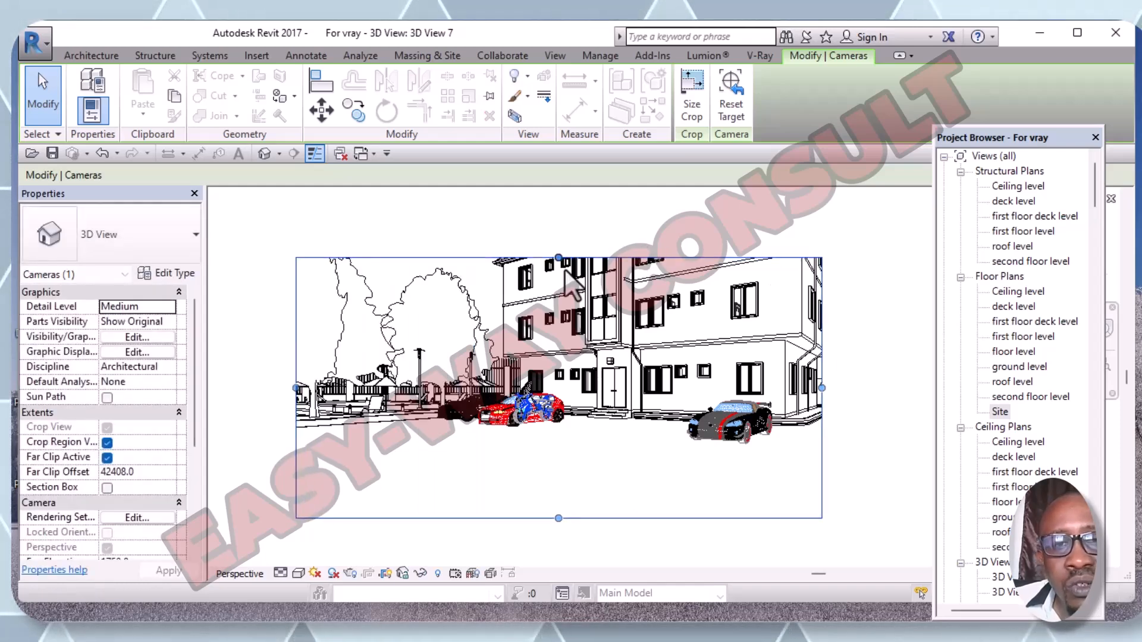
pyautogui.moveTo(559, 259); pyautogui.dragTo(559, 194)
pyautogui.moveTo(821, 356); pyautogui.dragTo(904, 357)
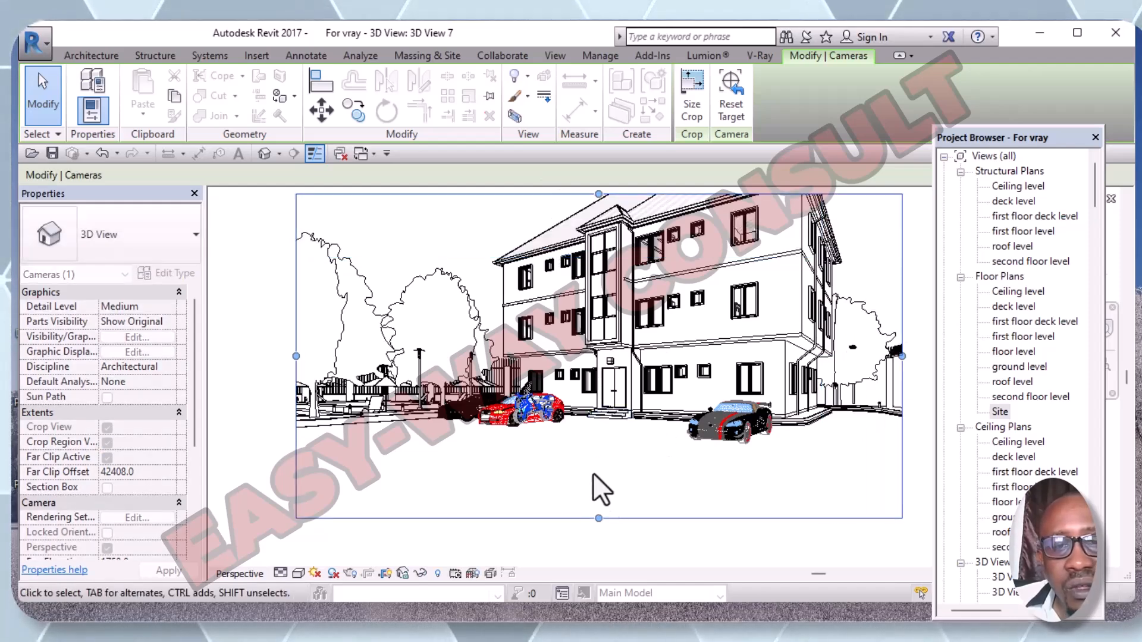
pyautogui.moveTo(683, 474); pyautogui.dragTo(655, 513, button='middle')
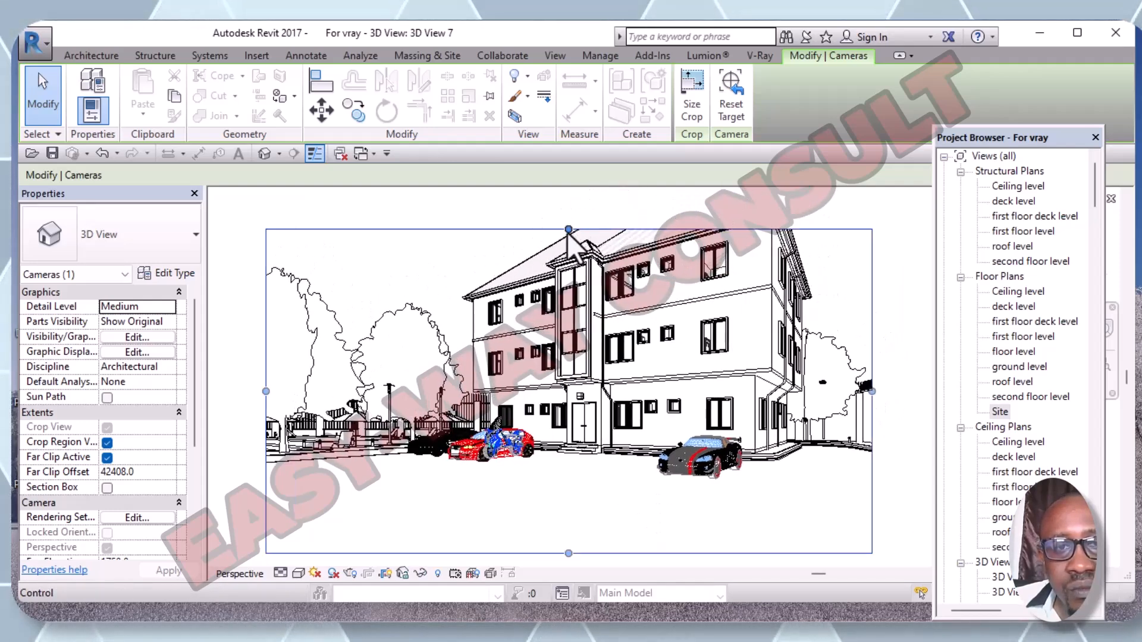
pyautogui.moveTo(568, 229); pyautogui.dragTo(578, 202)
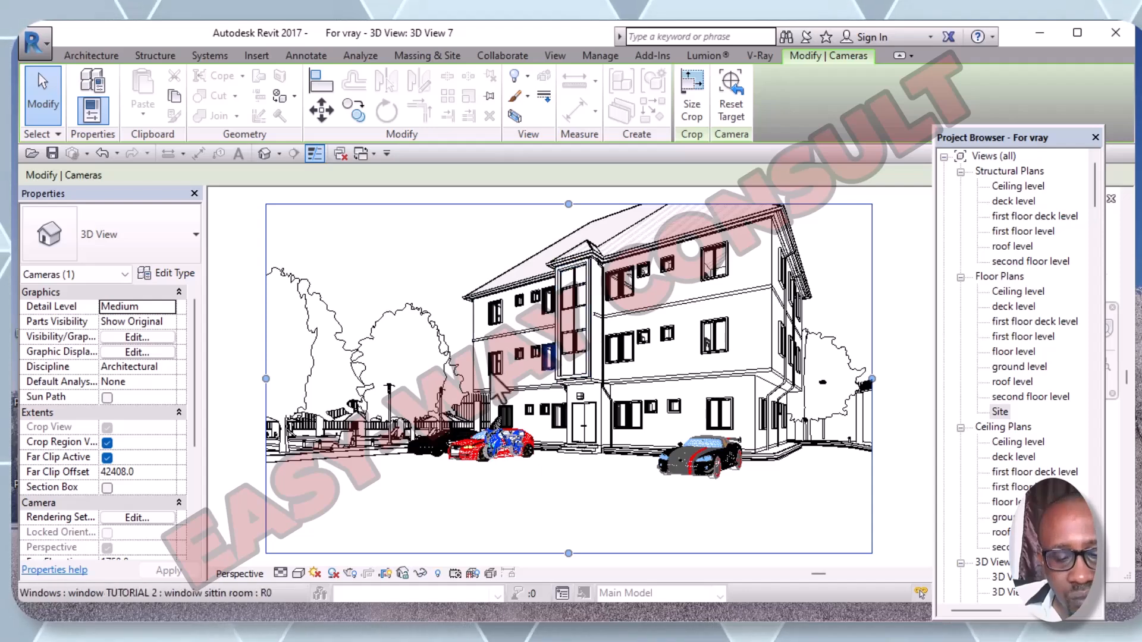
# - Orbit the camera toward the house's corner and raise the crop top above the roof
pyautogui.click(499, 506)
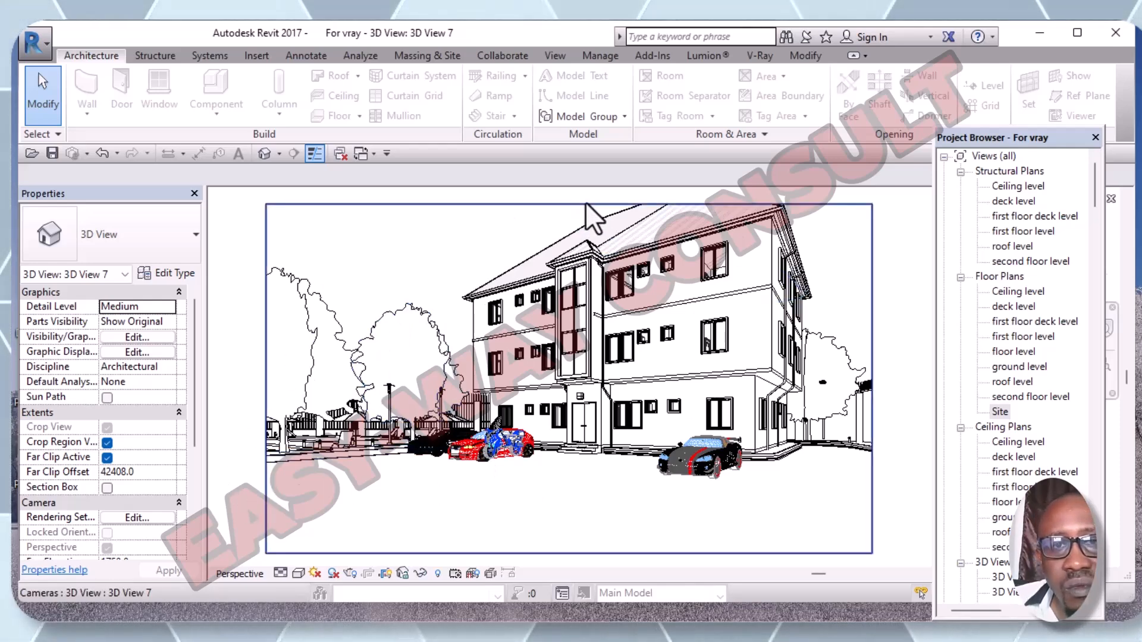
pyautogui.click(568, 205)
pyautogui.moveTo(570, 199)
pyautogui.mouseDown()
pyautogui.moveTo(572, 184)
pyautogui.moveTo(567, 229)
pyautogui.moveTo(568, 197)
pyautogui.mouseUp()
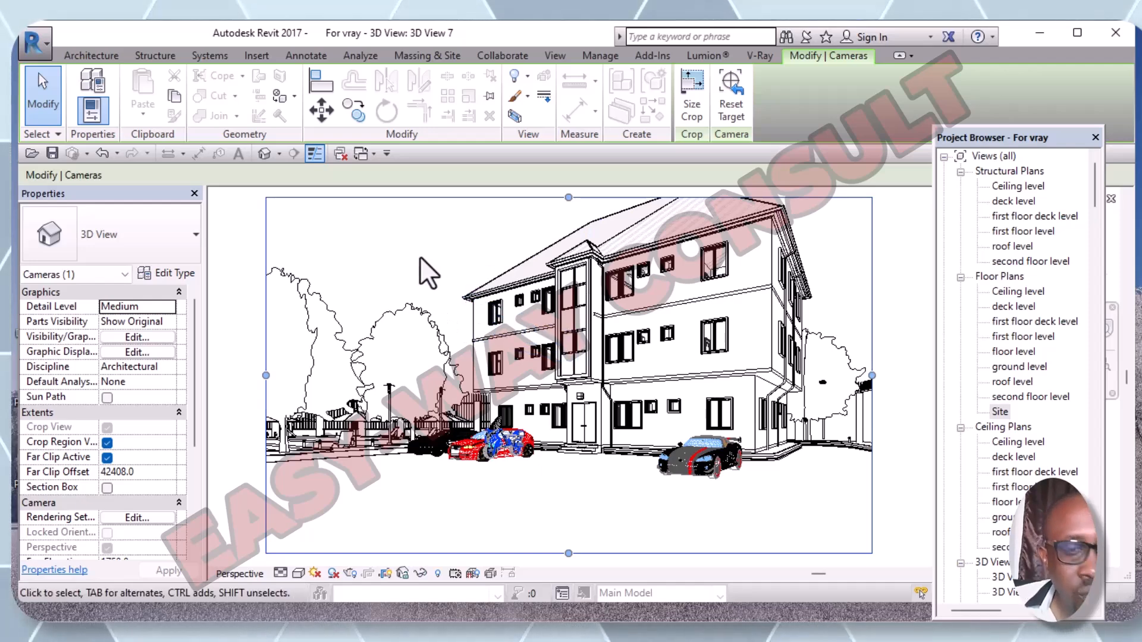
pyautogui.moveTo(422, 254)
pyautogui.keyDown('shift'); pyautogui.mouseDown(button='middle')
pyautogui.moveTo(446, 263)
pyautogui.moveTo(448, 283)
pyautogui.moveTo(422, 252)
pyautogui.moveTo(458, 288)
pyautogui.moveTo(455, 301)
pyautogui.mouseUp(button='middle'); pyautogui.keyUp('shift')
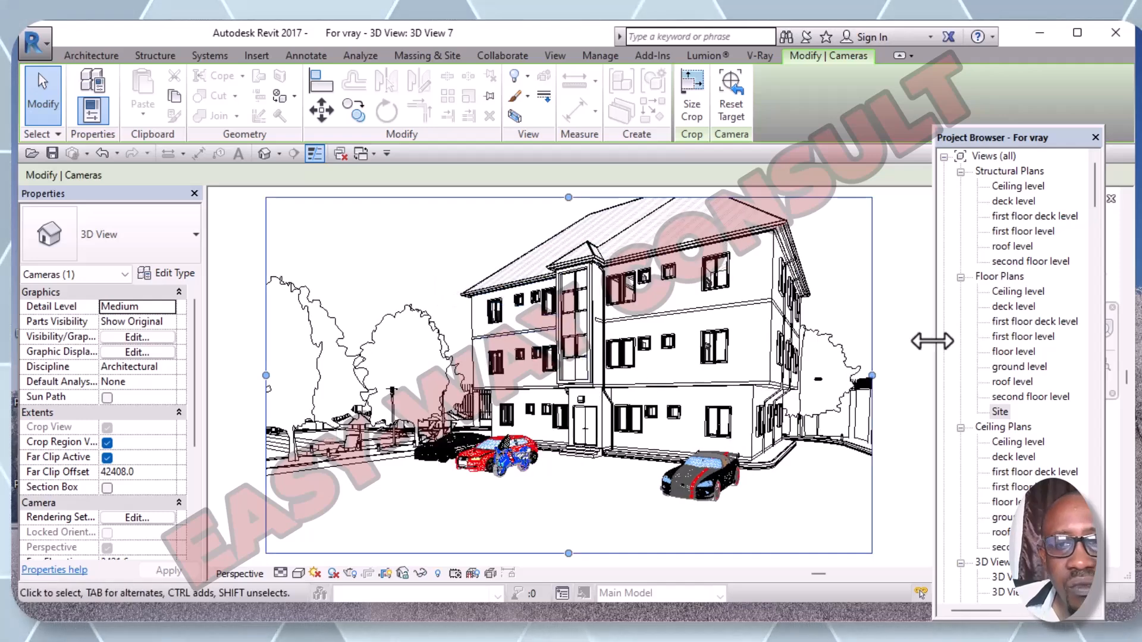
pyautogui.moveTo(897, 337); pyautogui.dragTo(910, 404, button='middle')
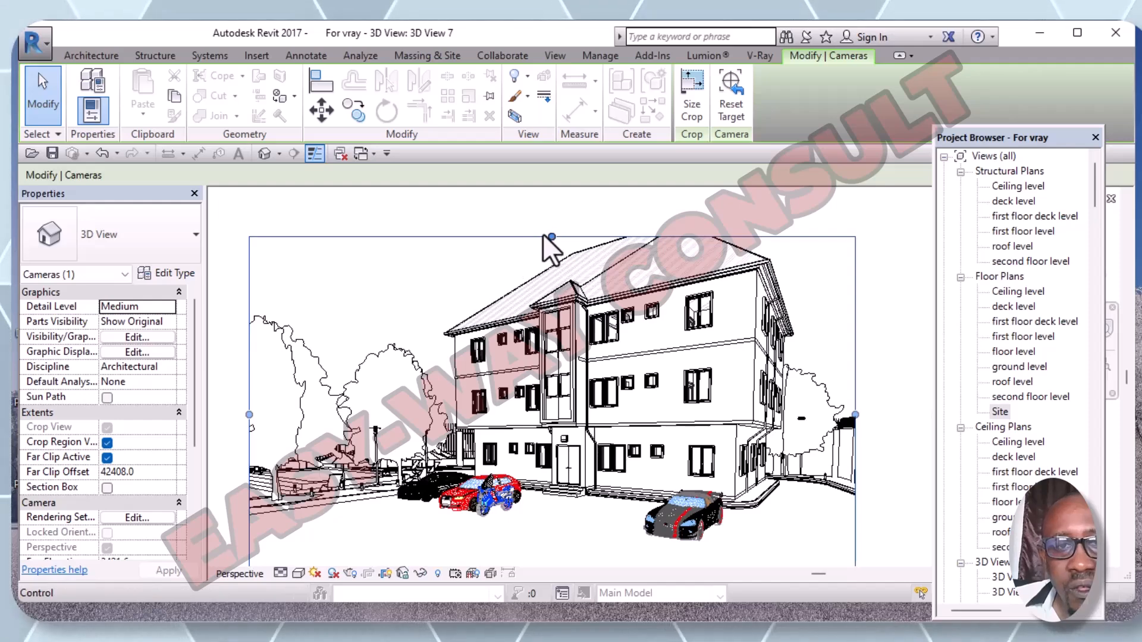
pyautogui.moveTo(548, 234)
pyautogui.mouseDown()
pyautogui.moveTo(543, 199)
pyautogui.moveTo(551, 214)
pyautogui.mouseUp()
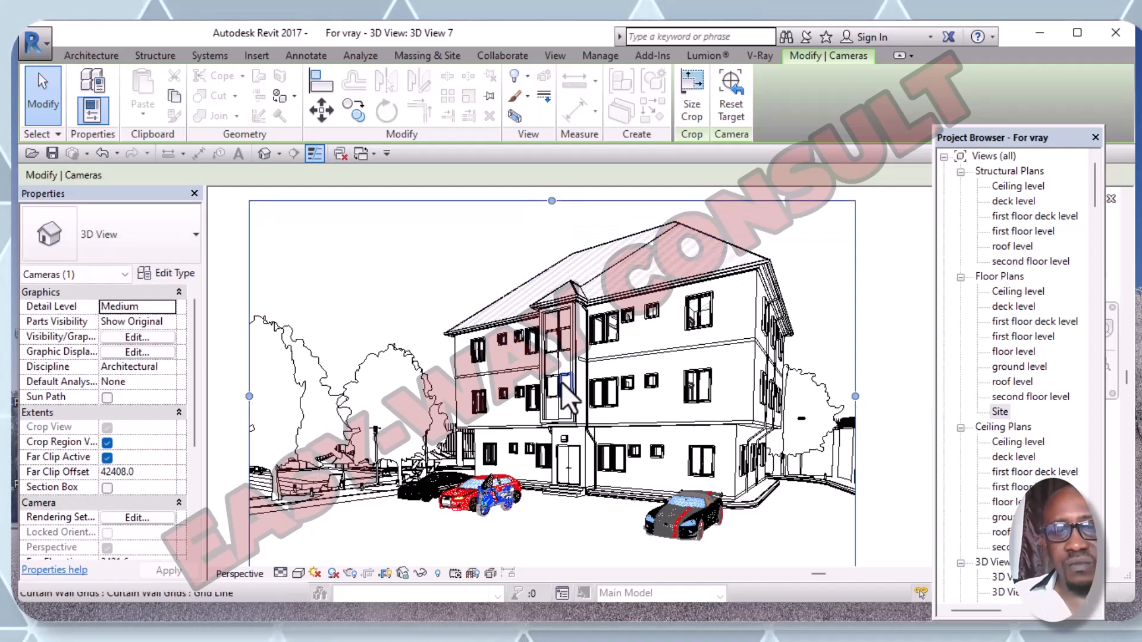
# - Switch 3D View 7 to the Realistic visual style
pyautogui.click(299, 574)
pyautogui.click(321, 538)
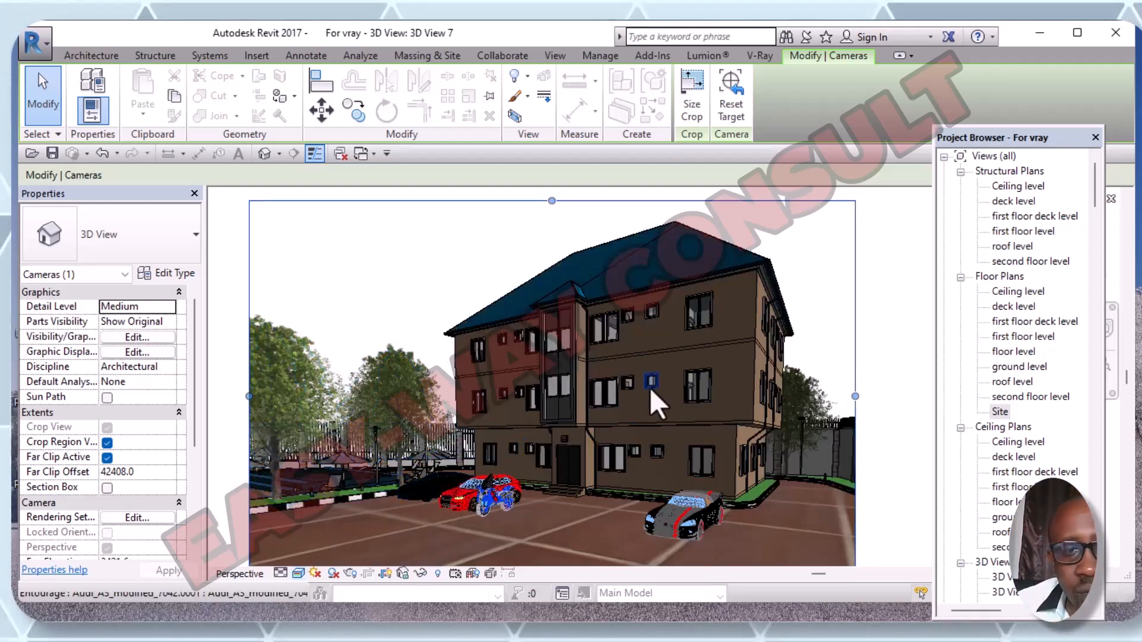
pyautogui.moveTo(1093, 194)
pyautogui.mouseDown()
pyautogui.moveTo(1103, 331)
pyautogui.moveTo(1104, 233)
pyautogui.mouseUp()
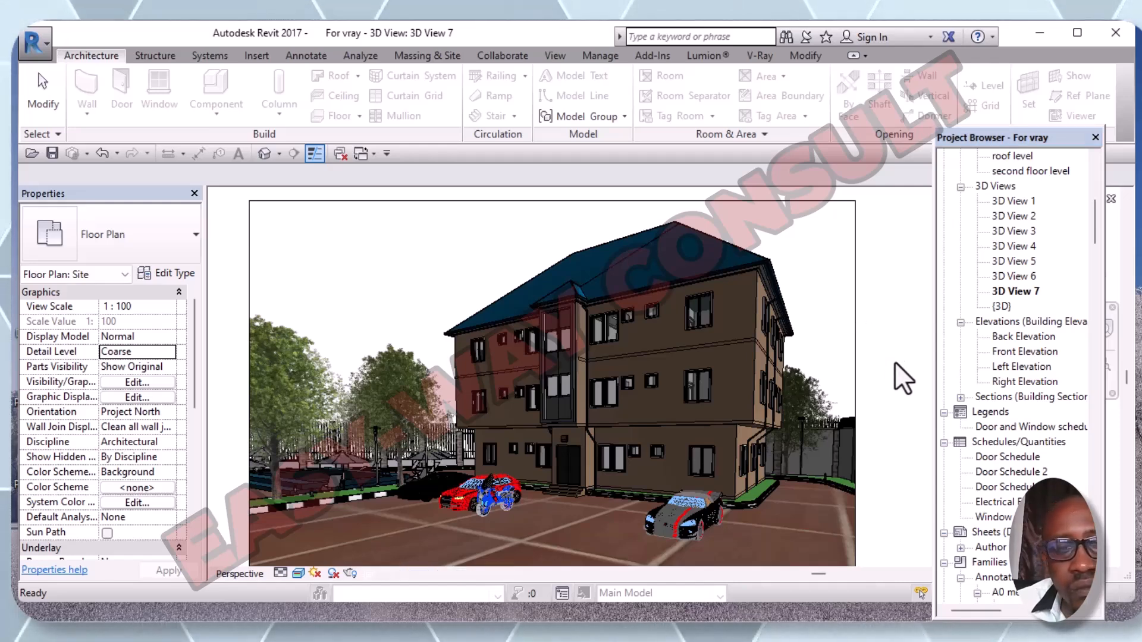
# - Select the camera crop and bring Eye Elevation, Target Elevation and View Name into view in Properties
pyautogui.click(856, 364)
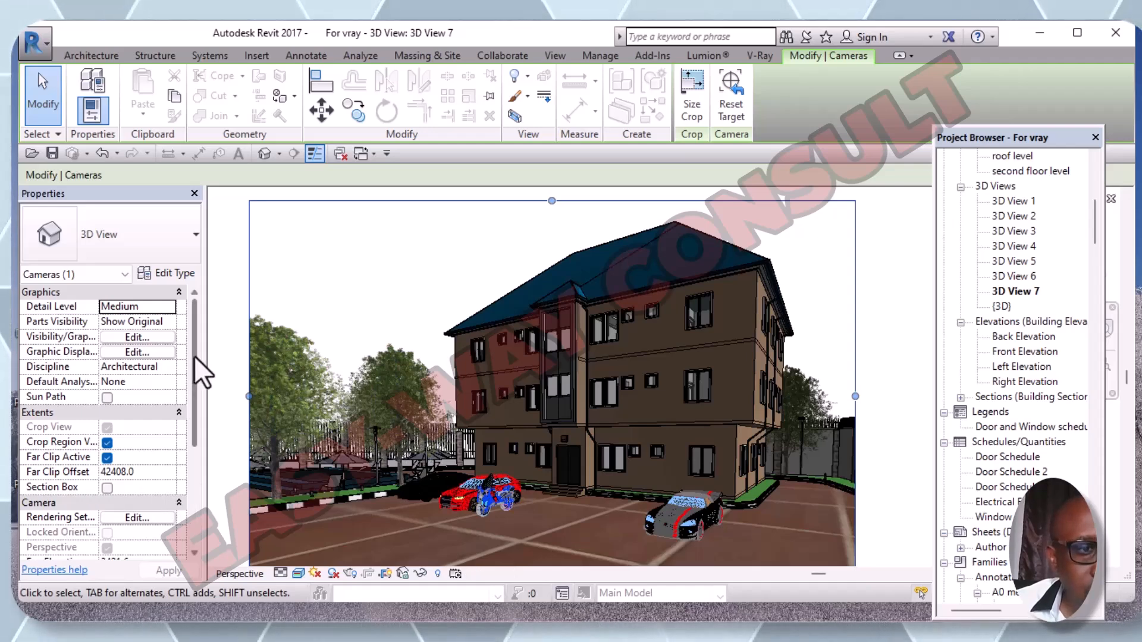
pyautogui.scroll(-3, 194, 356)
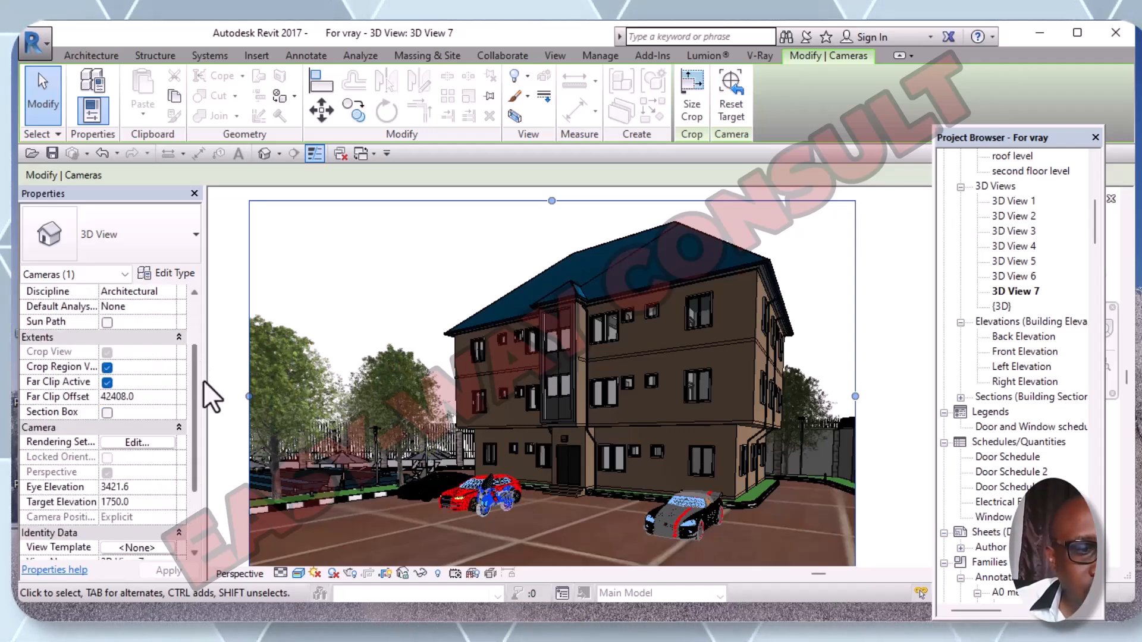
pyautogui.scroll(-3, 204, 380)
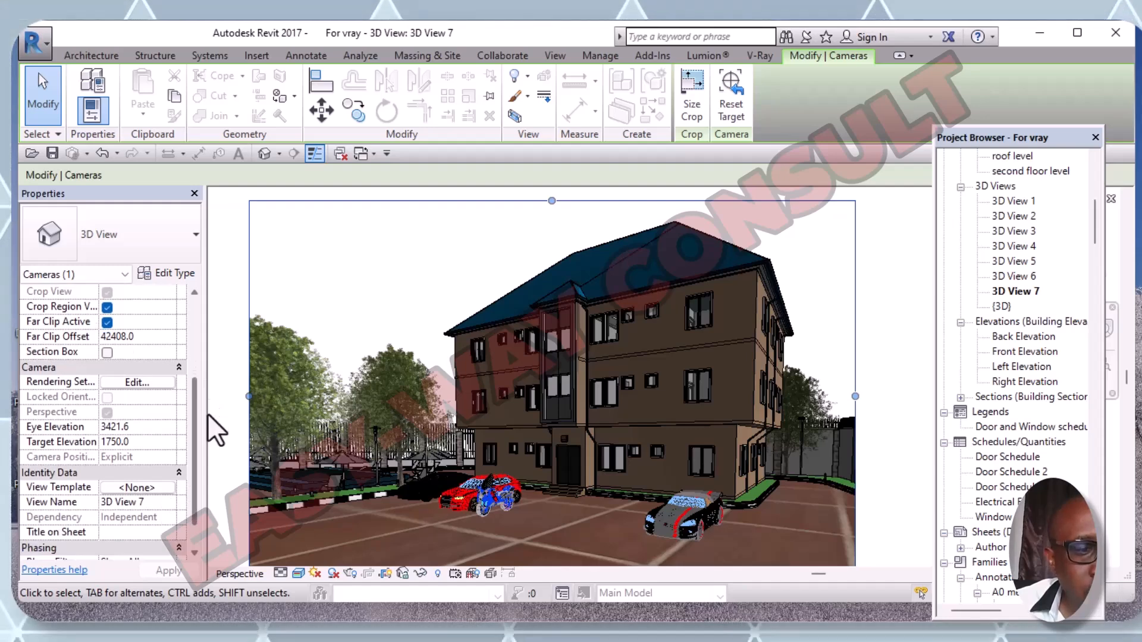
pyautogui.scroll(-1, 208, 416)
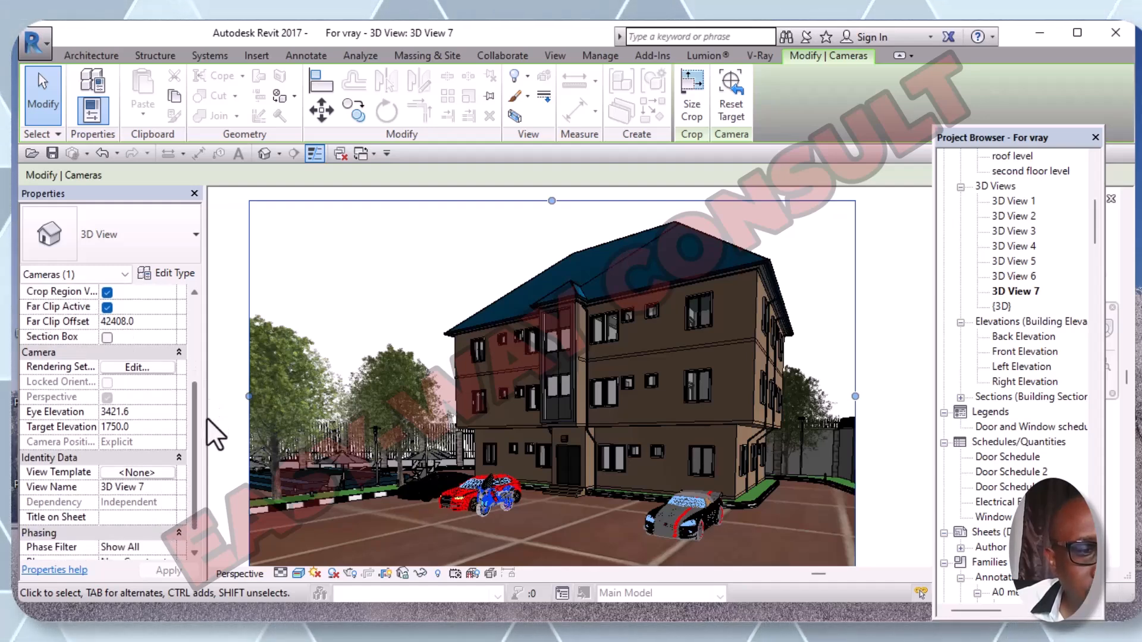
pyautogui.click(153, 489)
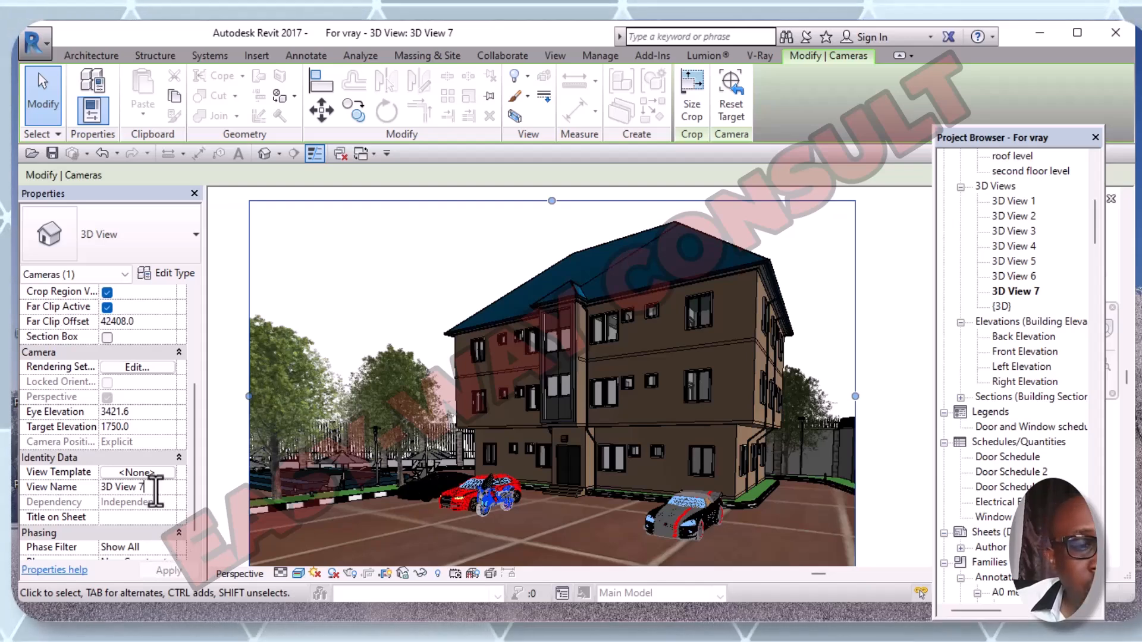
pyautogui.click(1006, 293)
pyautogui.rightClick(1004, 292)
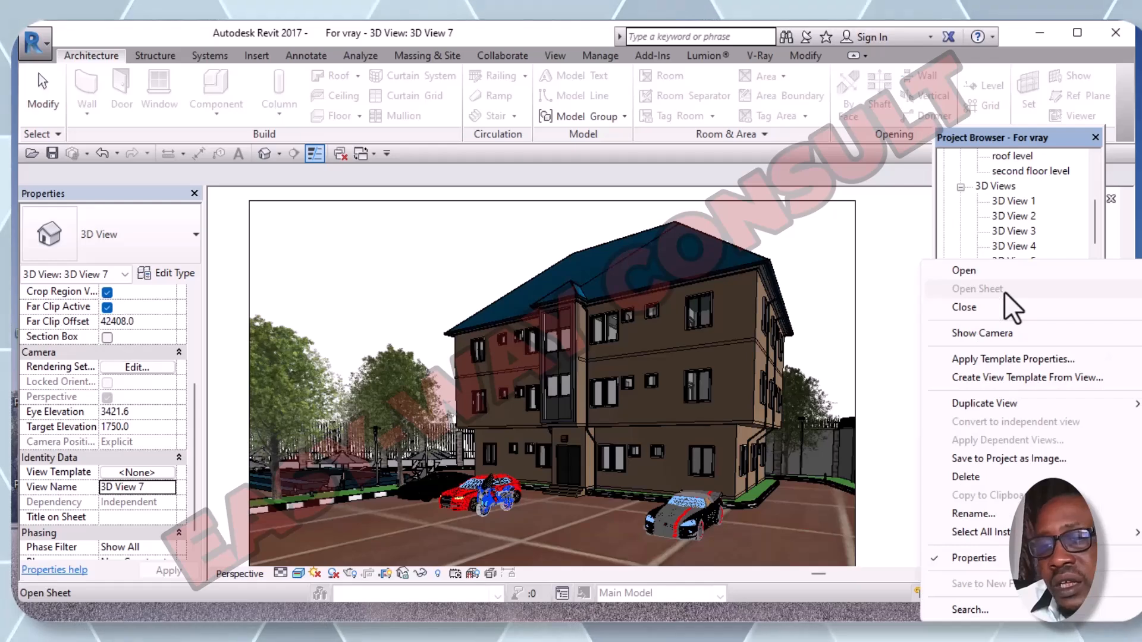
pyautogui.click(964, 517)
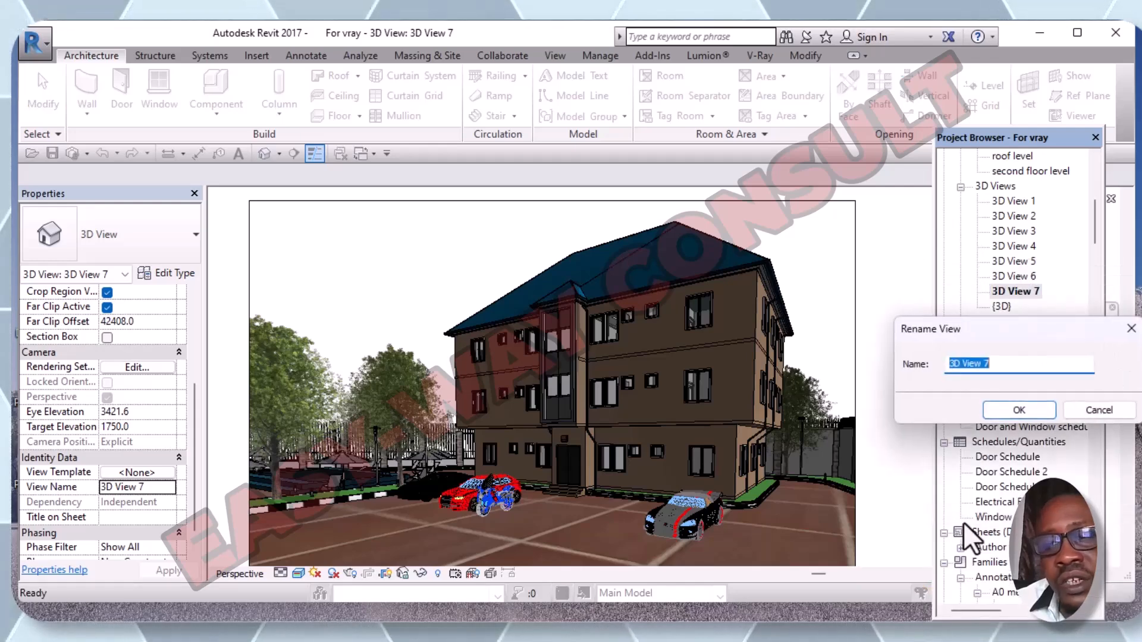
pyautogui.click(1041, 416)
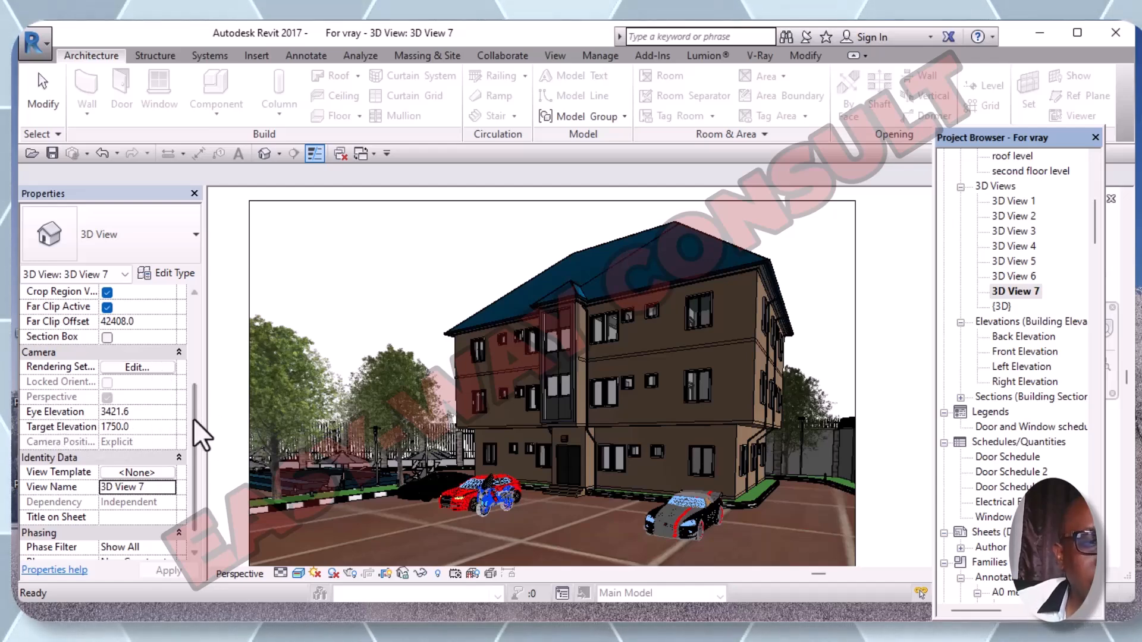
# - Set the camera's Eye Elevation to 4500 and apply it
pyautogui.scroll(-2, 194, 418)
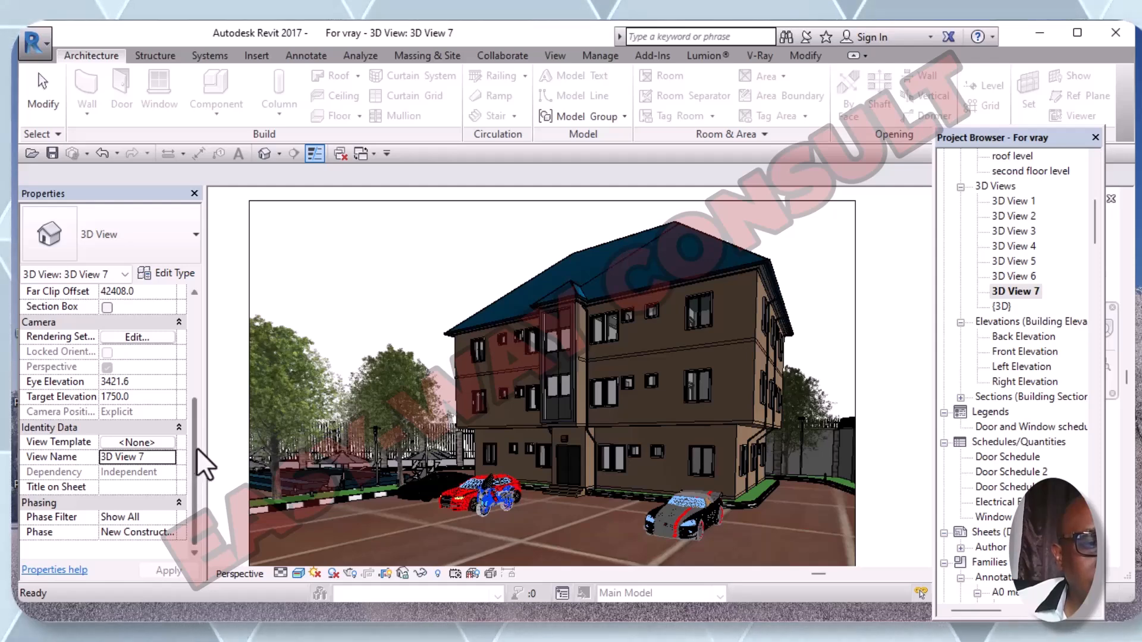
pyautogui.scroll(1, 196, 444)
pyautogui.scroll(1, 196, 441)
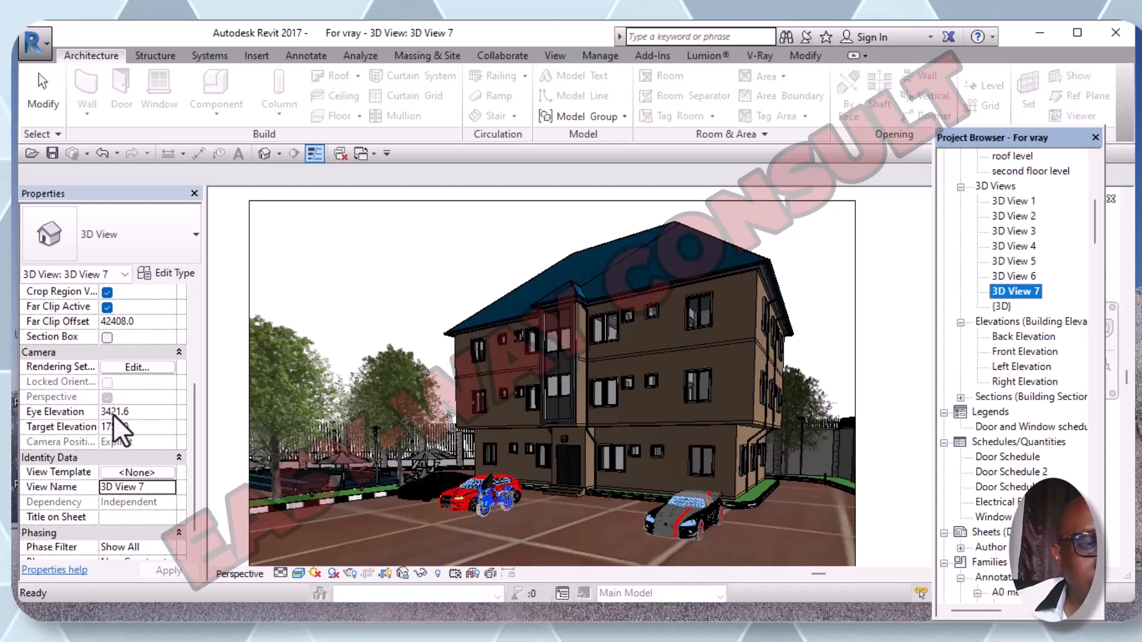
pyautogui.click(137, 414)
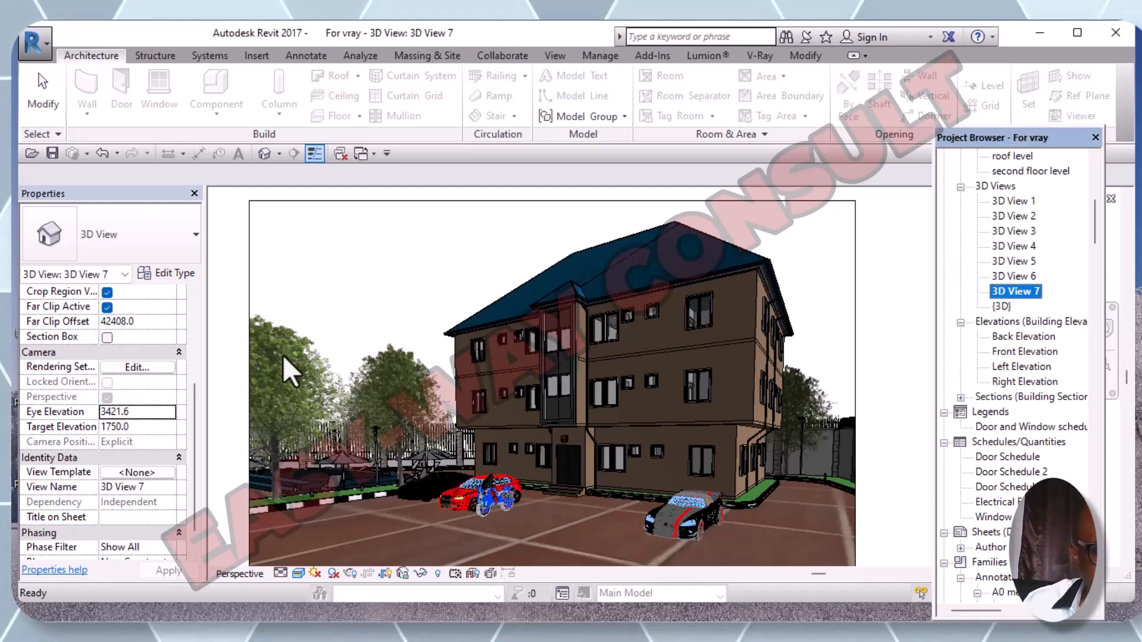
pyautogui.click(132, 412)
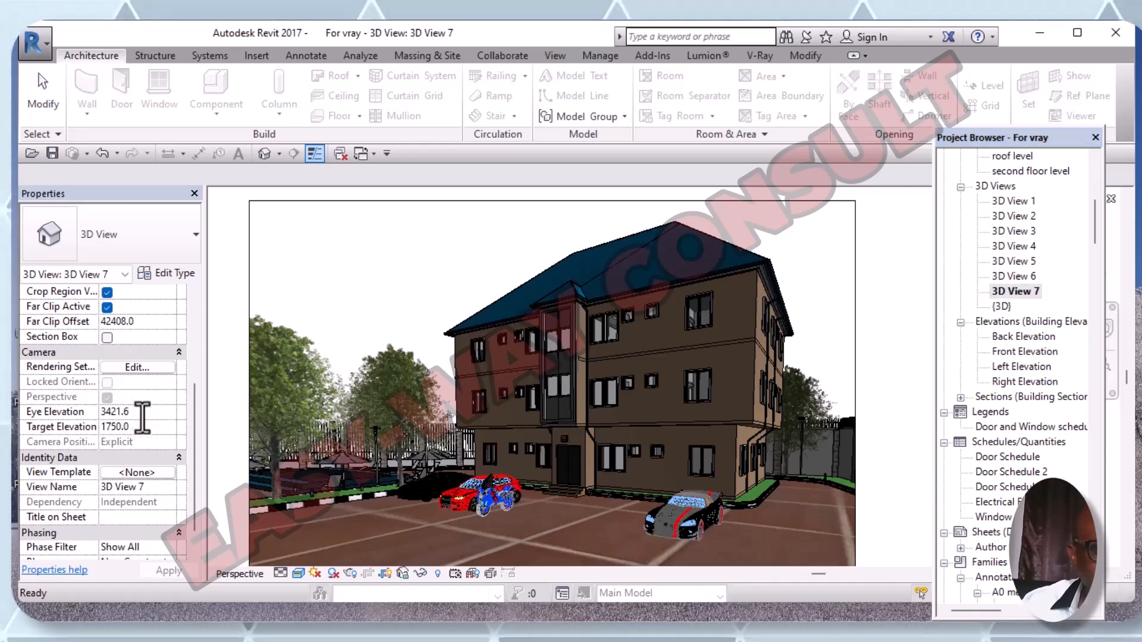
pyautogui.press('BackSpace')
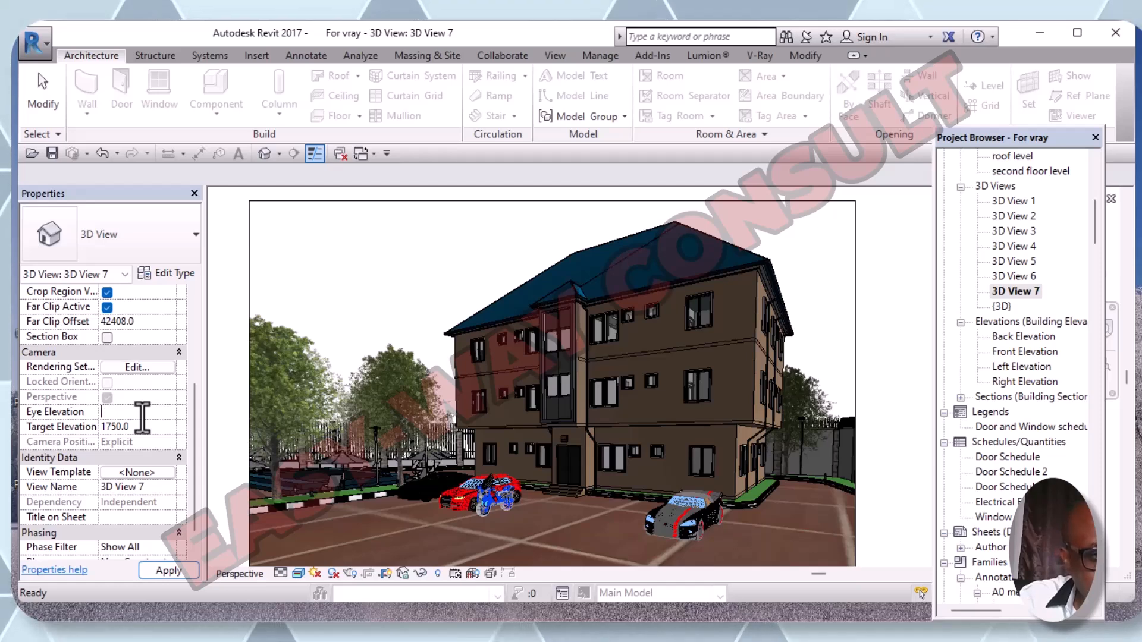
pyautogui.write('4500')
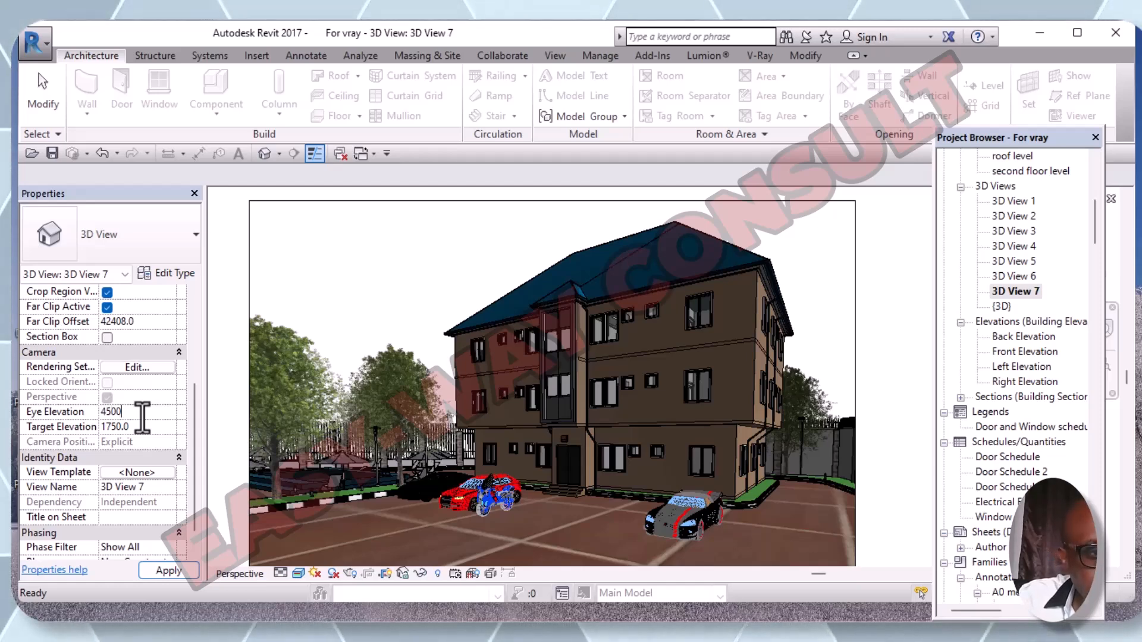
pyautogui.click(157, 580)
pyautogui.click(163, 572)
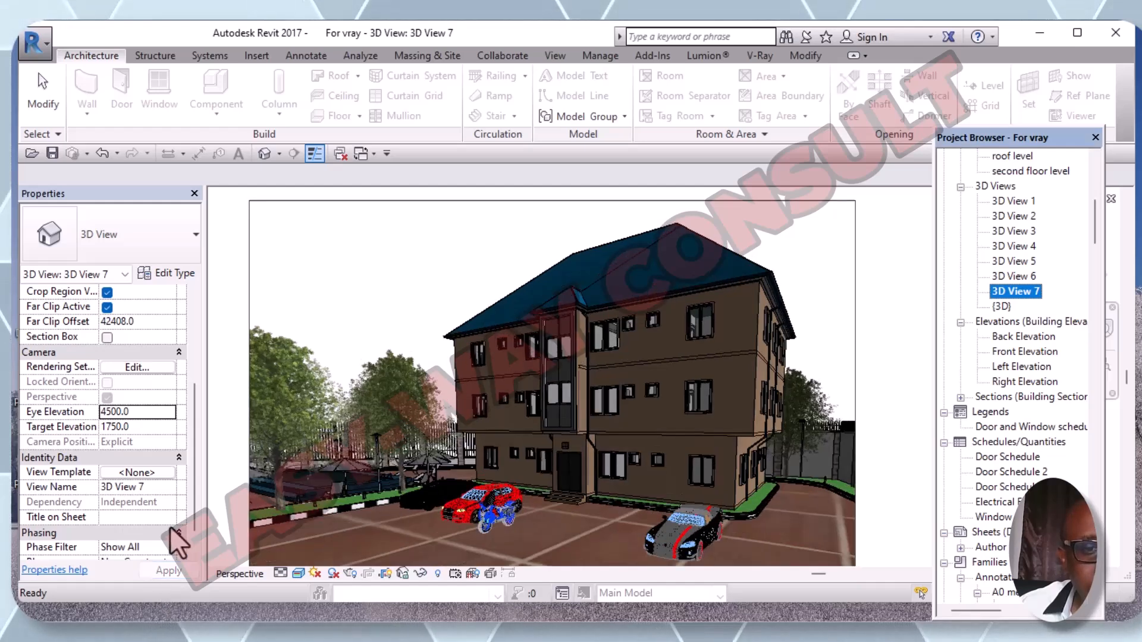
# - Set Target Elevation to 1000, then lower Eye Elevation to 3500
pyautogui.click(143, 427)
pyautogui.write('1')
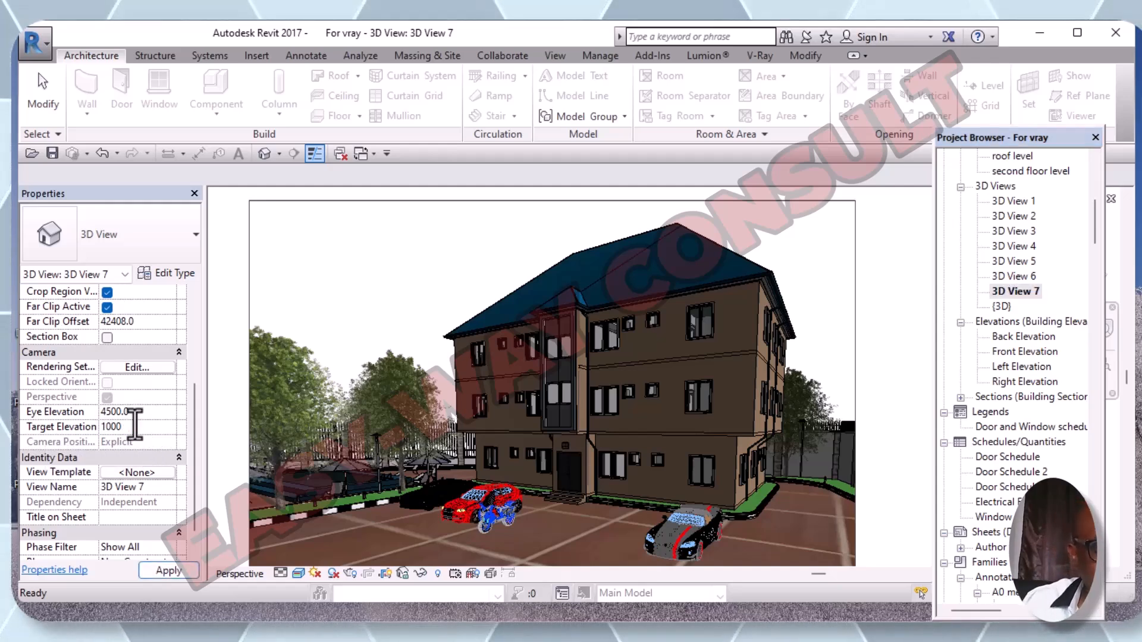
pyautogui.click(167, 574)
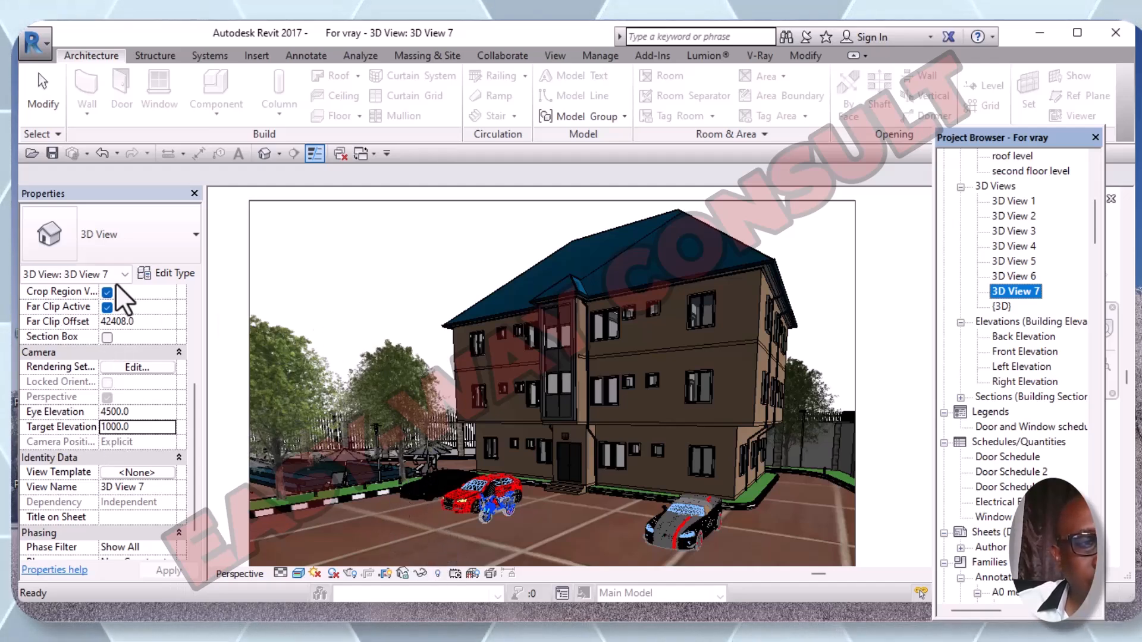
pyautogui.click(130, 413)
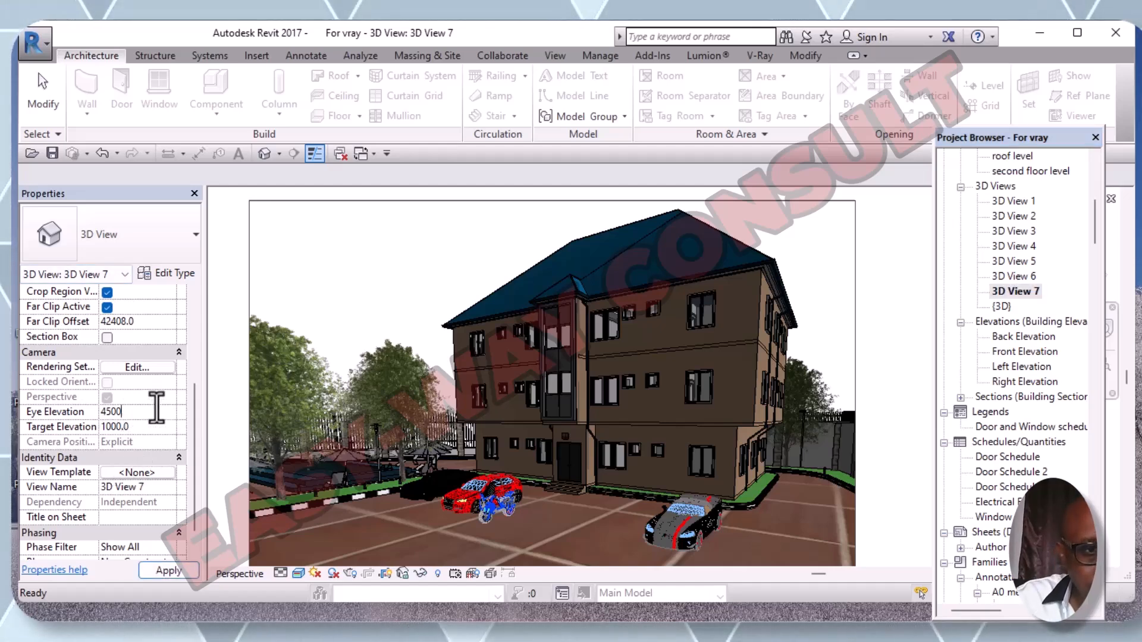
pyautogui.press('BackSpace')
pyautogui.press('BackSpace')
pyautogui.press('BackSpace')
pyautogui.press('BackSpace')
pyautogui.write('35')
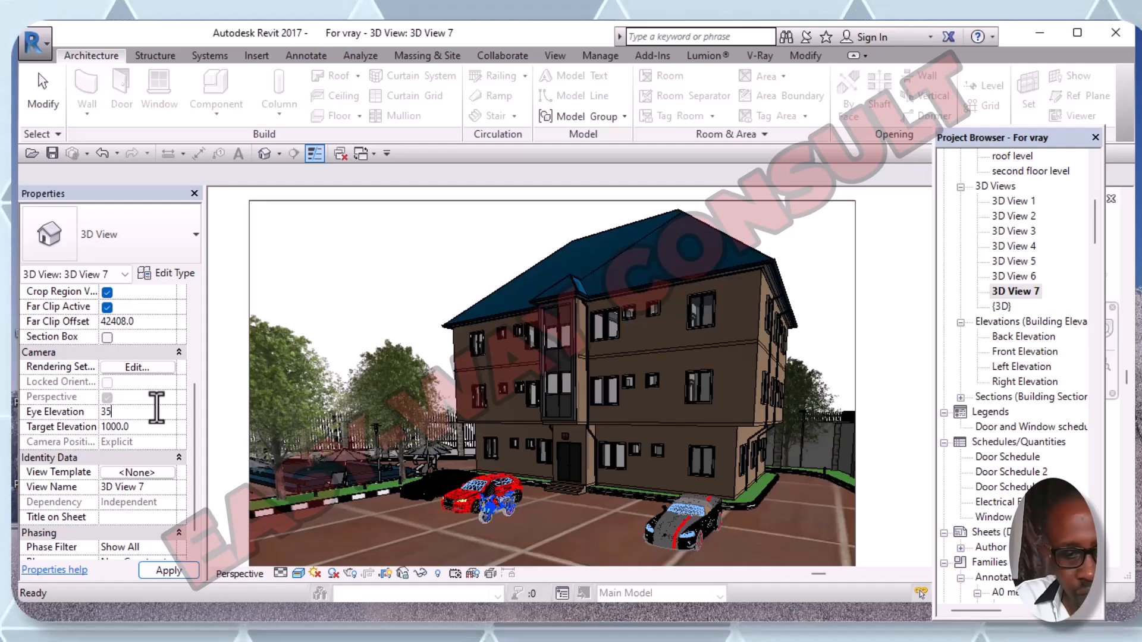
pyautogui.write('00')
pyautogui.press('Return')
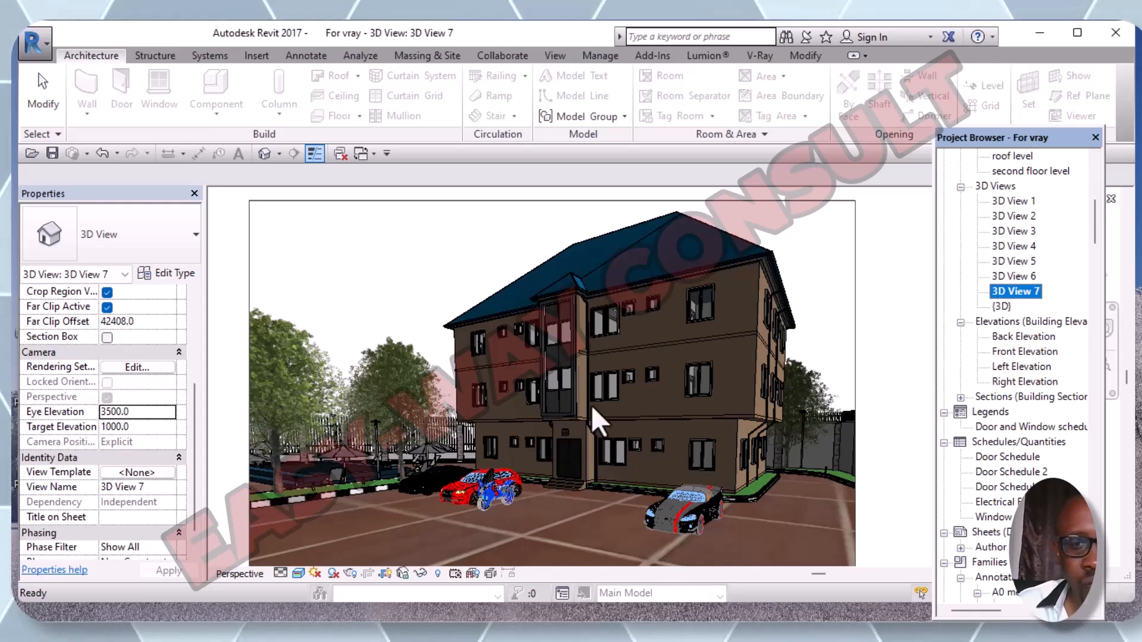
# - Orbit the 3D View 7 camera around the house to a new render angle
pyautogui.click(611, 487)
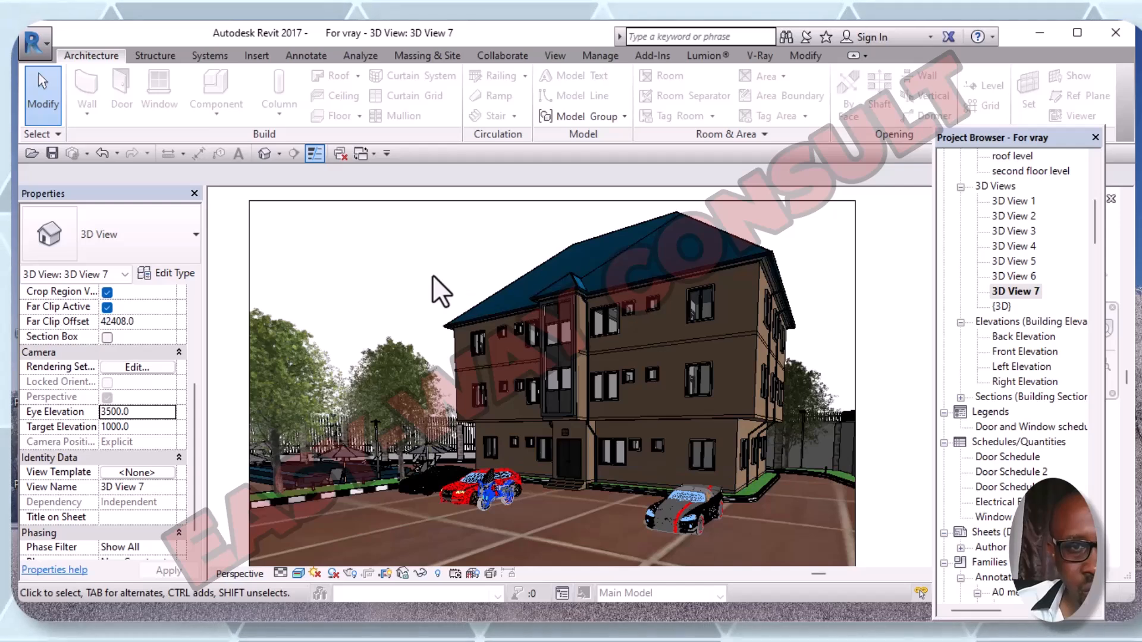
pyautogui.keyDown('shift'); pyautogui.moveTo(446, 301); pyautogui.dragTo(474, 293, button='middle'); pyautogui.keyUp('shift')
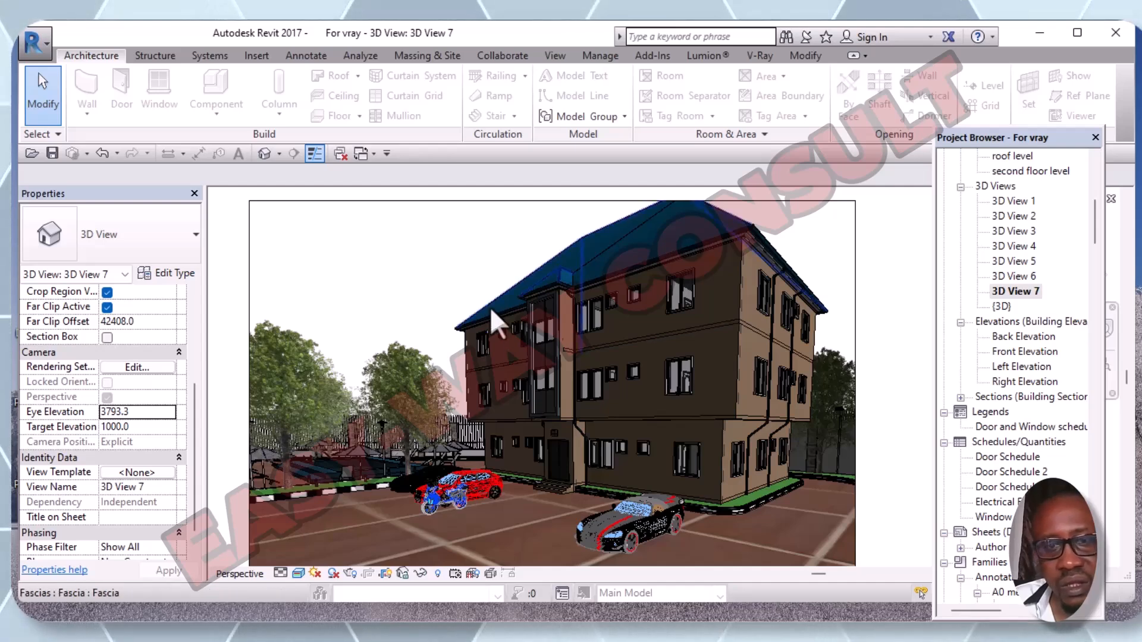
pyautogui.keyDown('shift'); pyautogui.moveTo(451, 460); pyautogui.dragTo(345, 514, button='middle'); pyautogui.keyUp('shift')
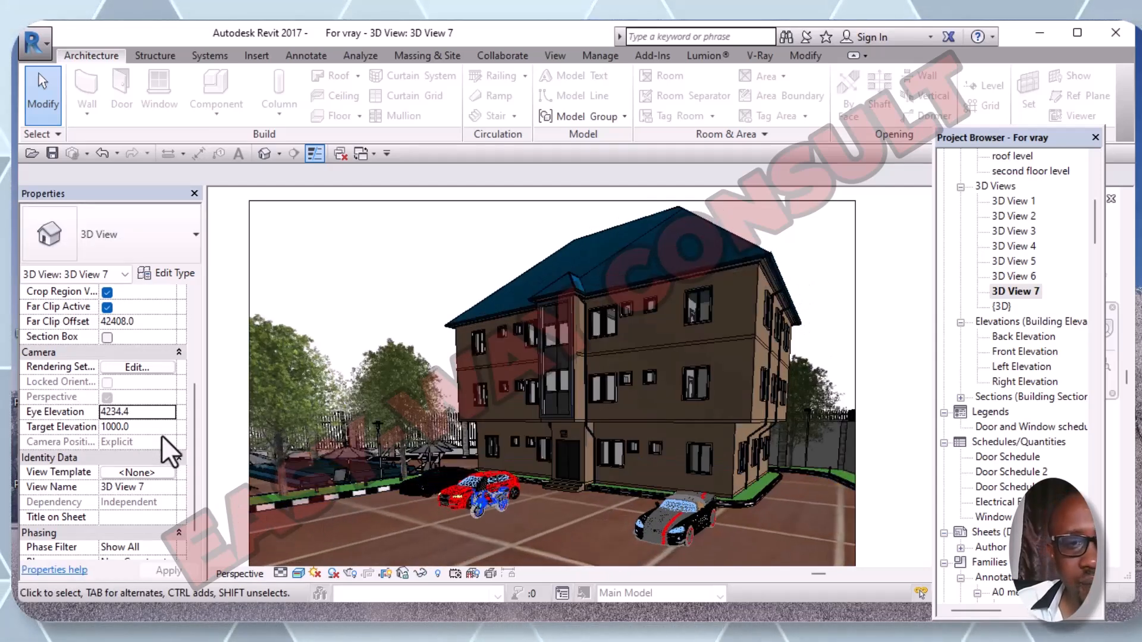
# - Set the camera's Eye Elevation to 5500 and Target Elevation to 3000, then apply
pyautogui.click(131, 412)
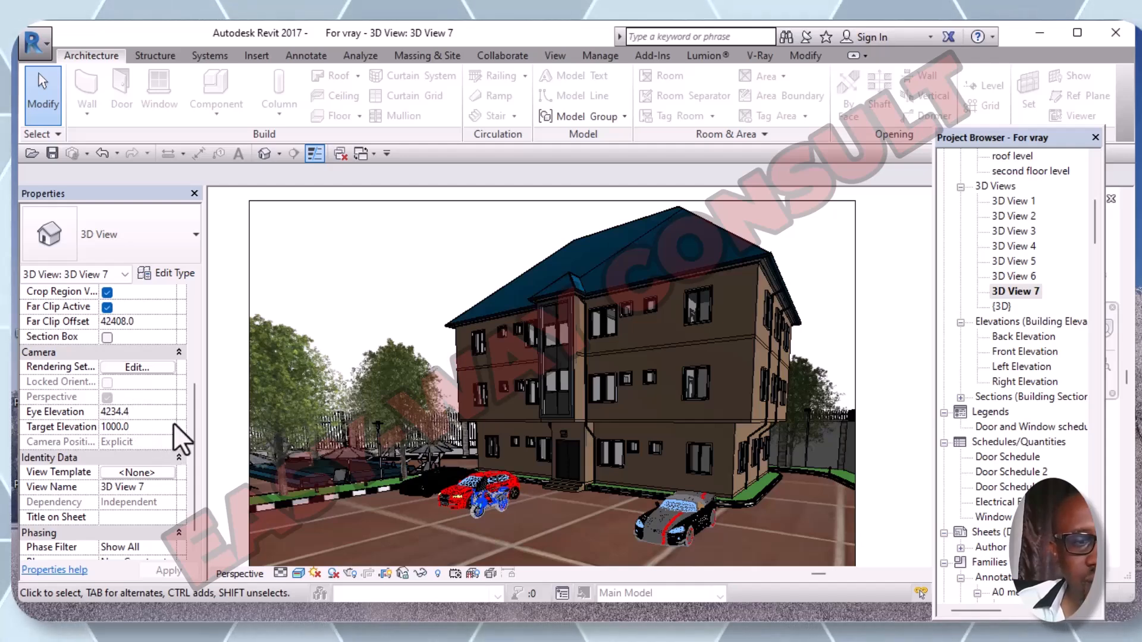
pyautogui.press('BackSpace')
pyautogui.press('BackSpace')
pyautogui.press('BackSpace')
pyautogui.press('BackSpace')
pyautogui.press('BackSpace')
pyautogui.press('BackSpace')
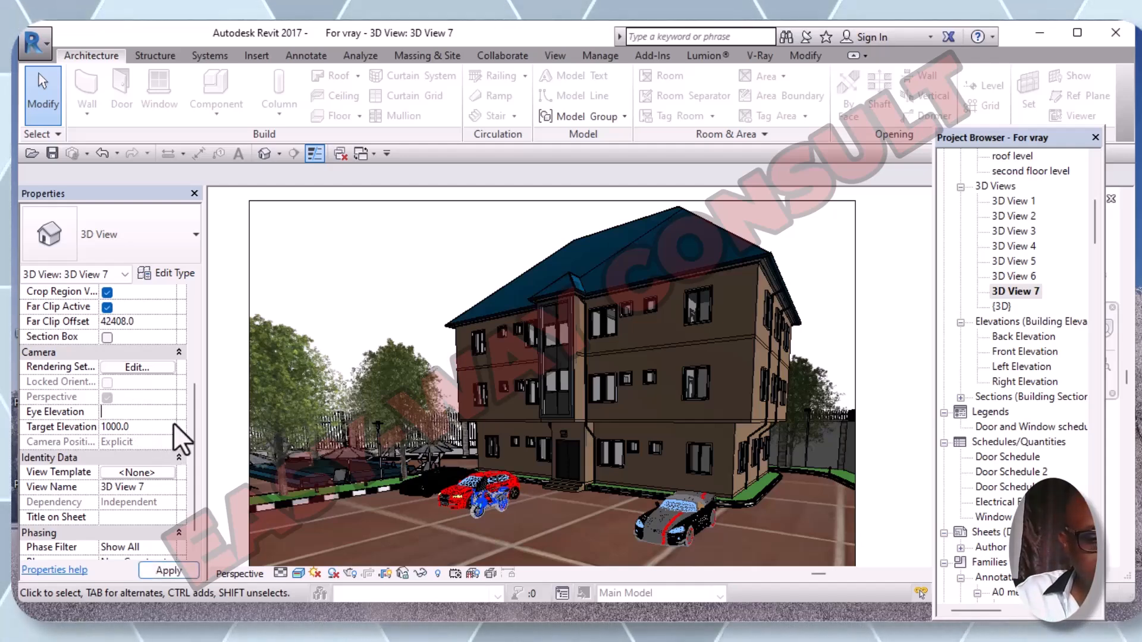
pyautogui.write('550')
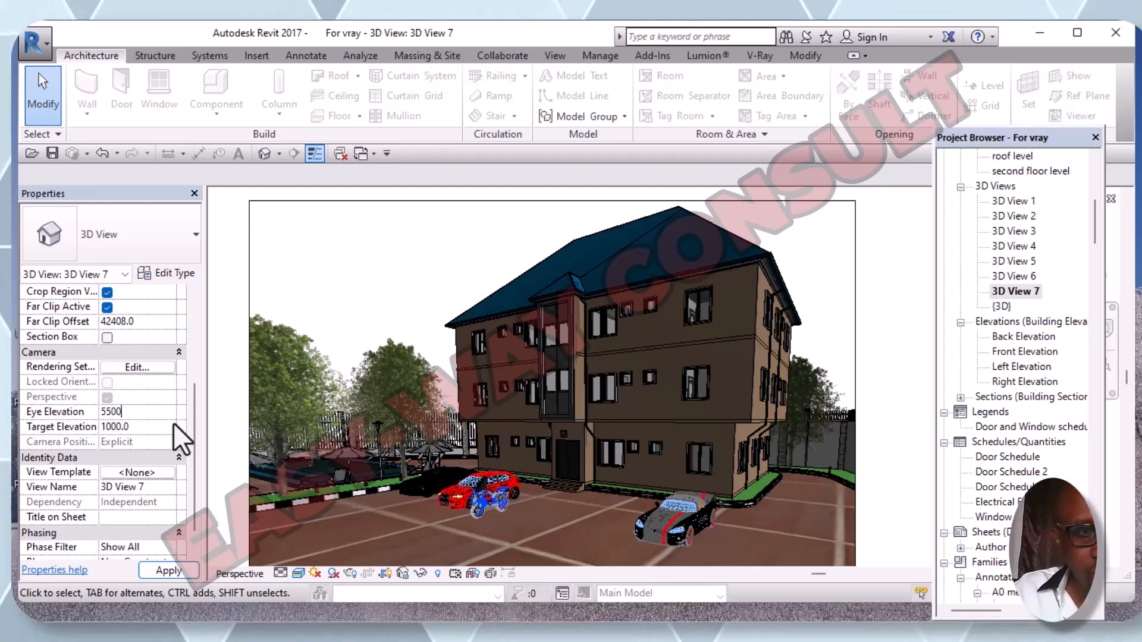
pyautogui.write('0')
pyautogui.press('Return')
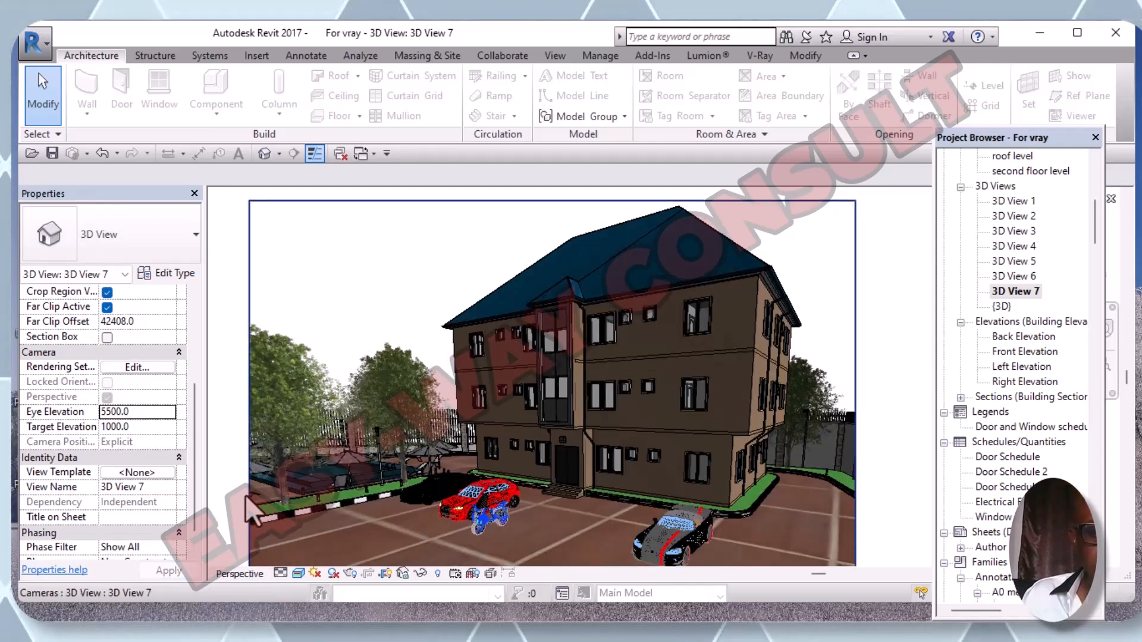
pyautogui.click(132, 433)
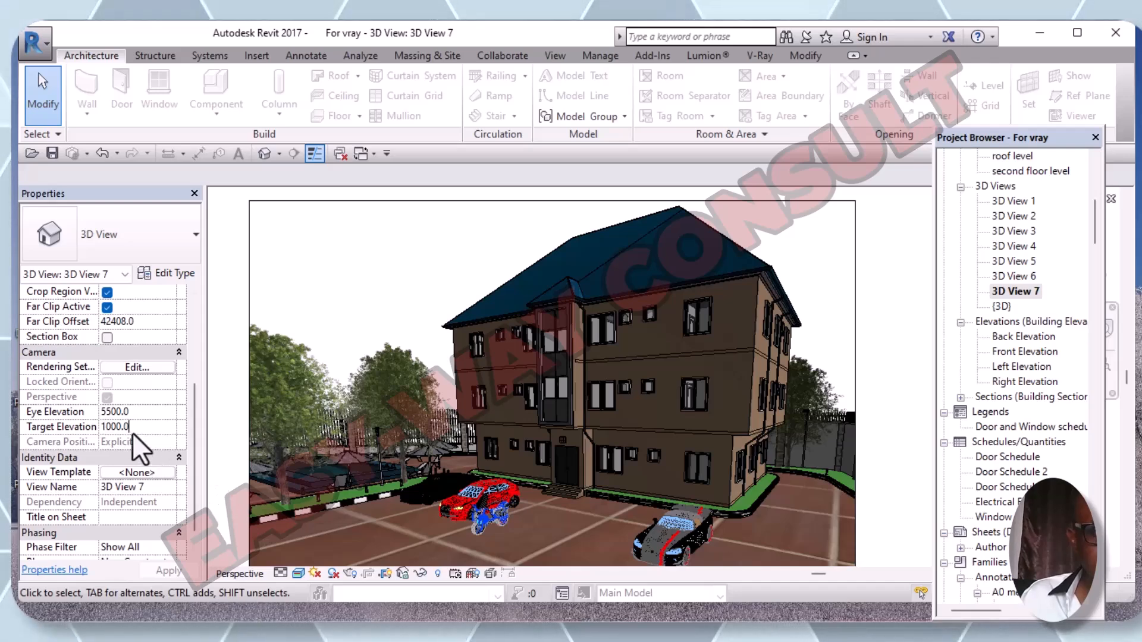
pyautogui.press('BackSpace')
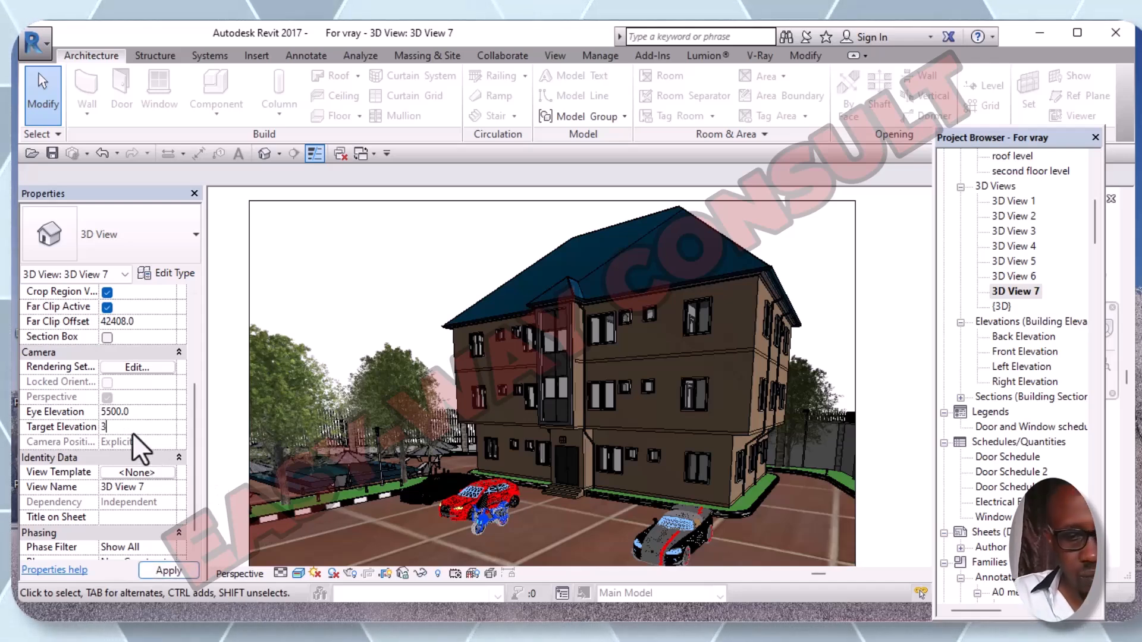
pyautogui.press('BackSpace')
pyautogui.press('BackSpace')
pyautogui.press('BackSpace')
pyautogui.press('BackSpace')
pyautogui.press('BackSpace')
pyautogui.write('3000')
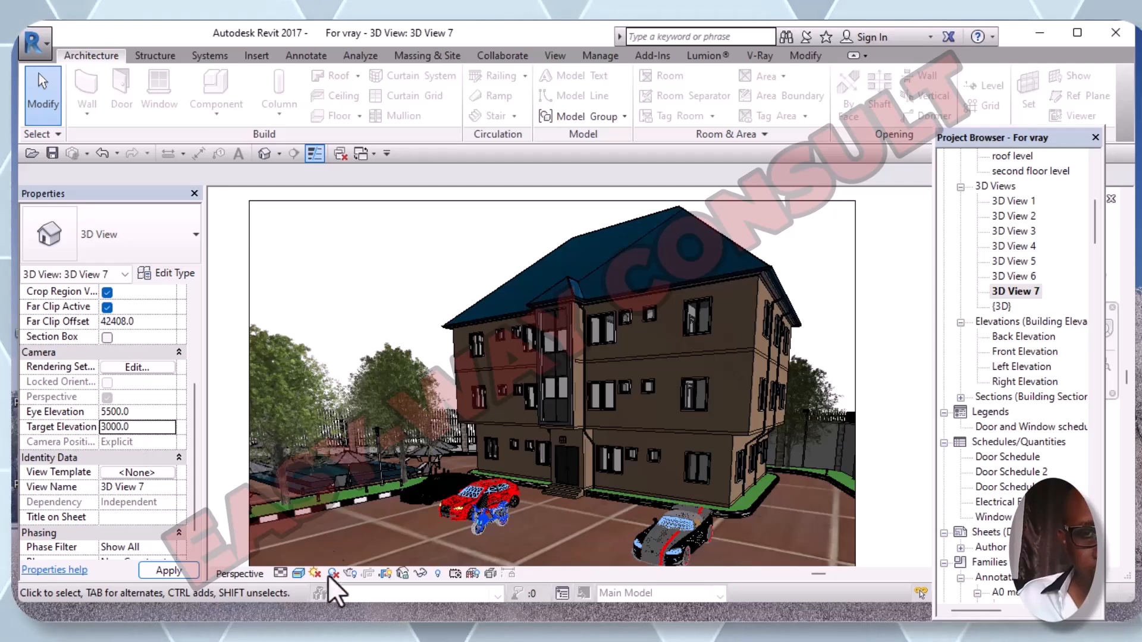
pyautogui.click(168, 570)
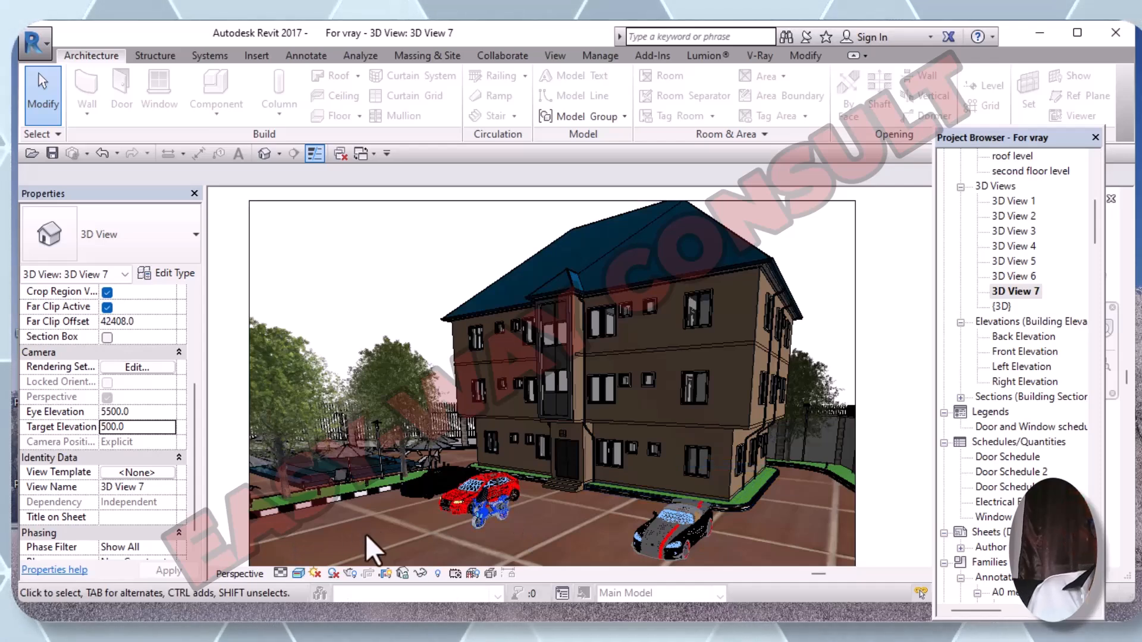
# - Zoom and pan 3D View 7 so the house, cars and trees fit the crop frame
pyautogui.scroll(2, 562, 520)
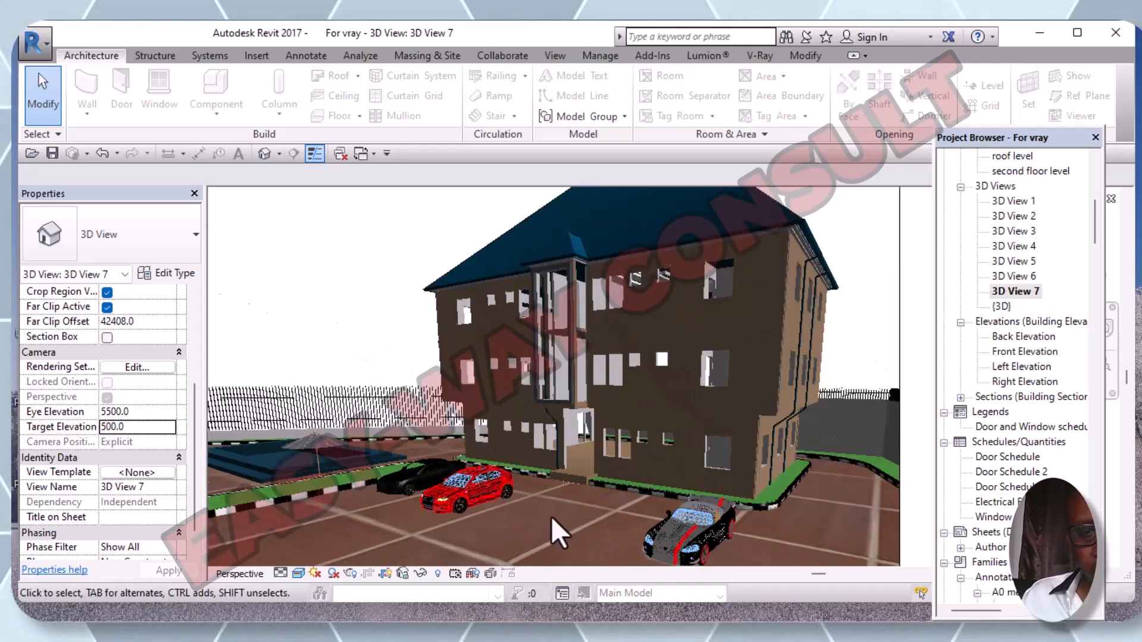
pyautogui.scroll(3, 559, 510)
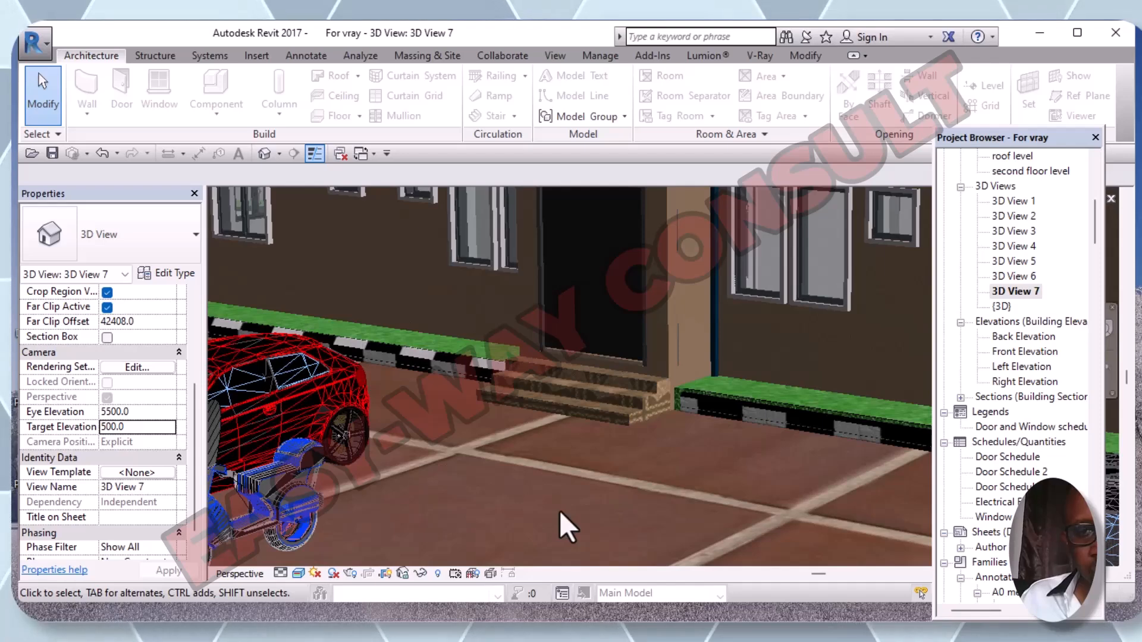
pyautogui.scroll(-1, 589, 411)
pyautogui.scroll(-2, 591, 410)
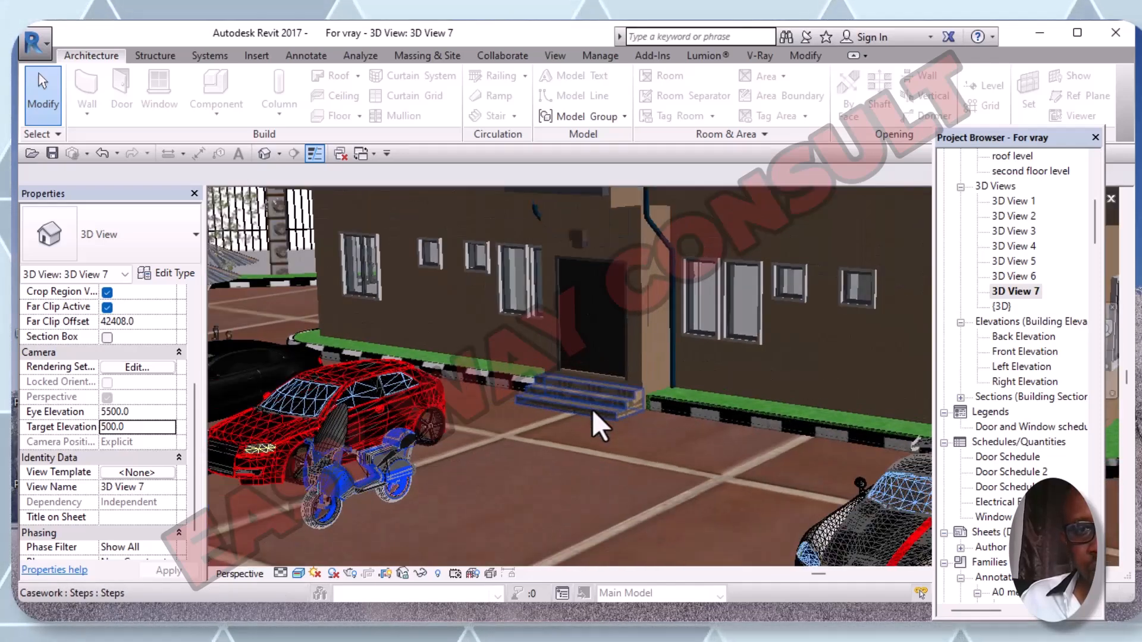
pyautogui.scroll(-3, 591, 409)
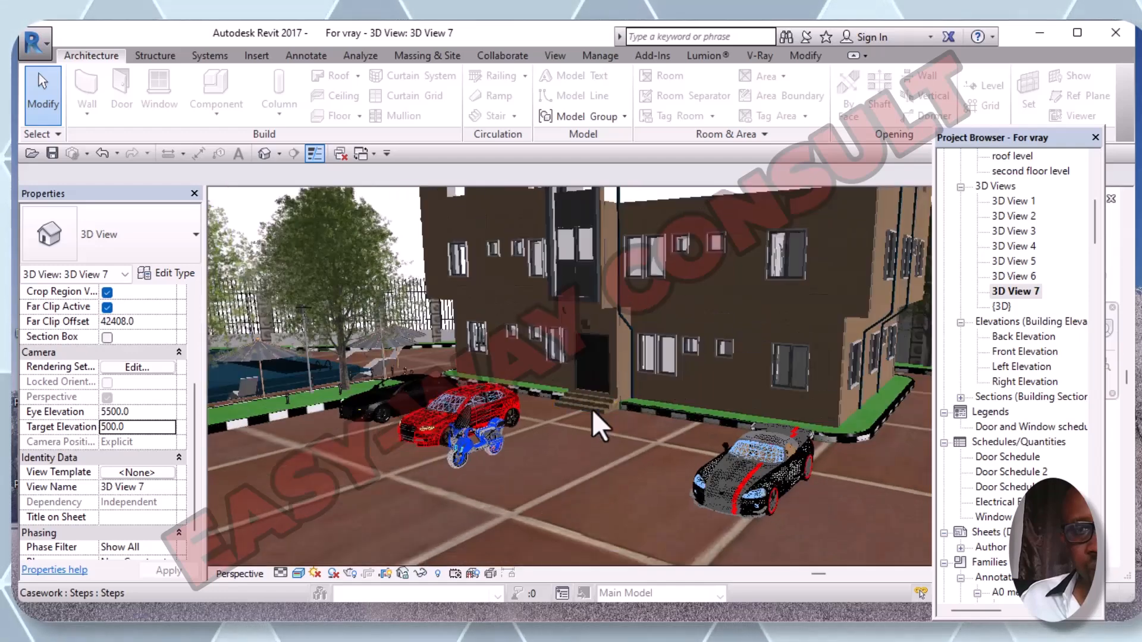
pyautogui.scroll(-4, 591, 410)
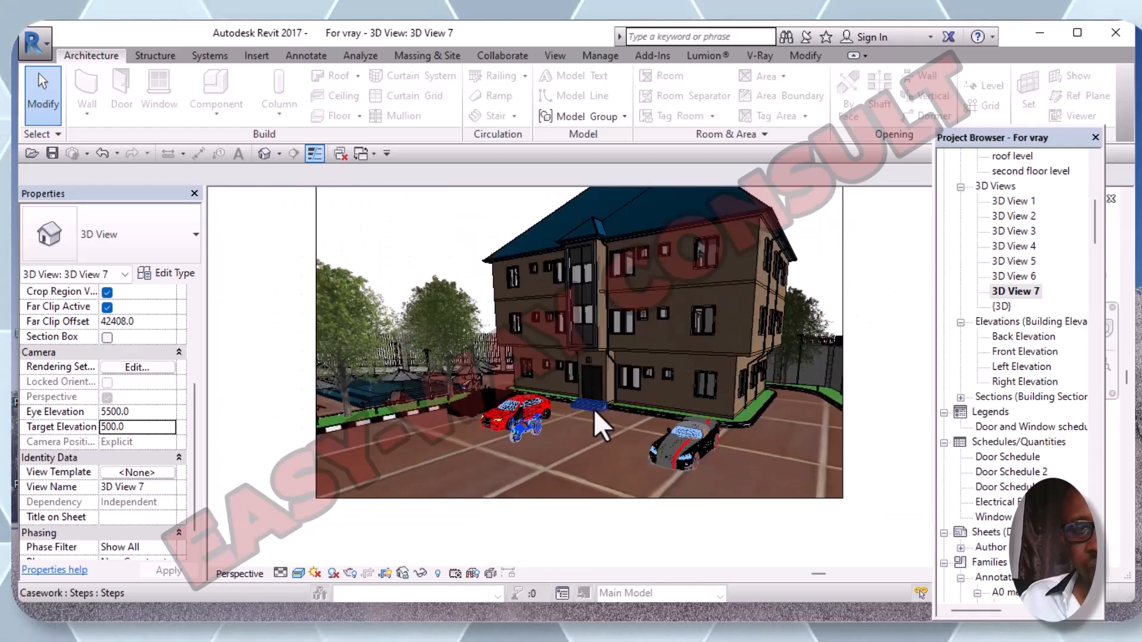
pyautogui.scroll(3, 594, 409)
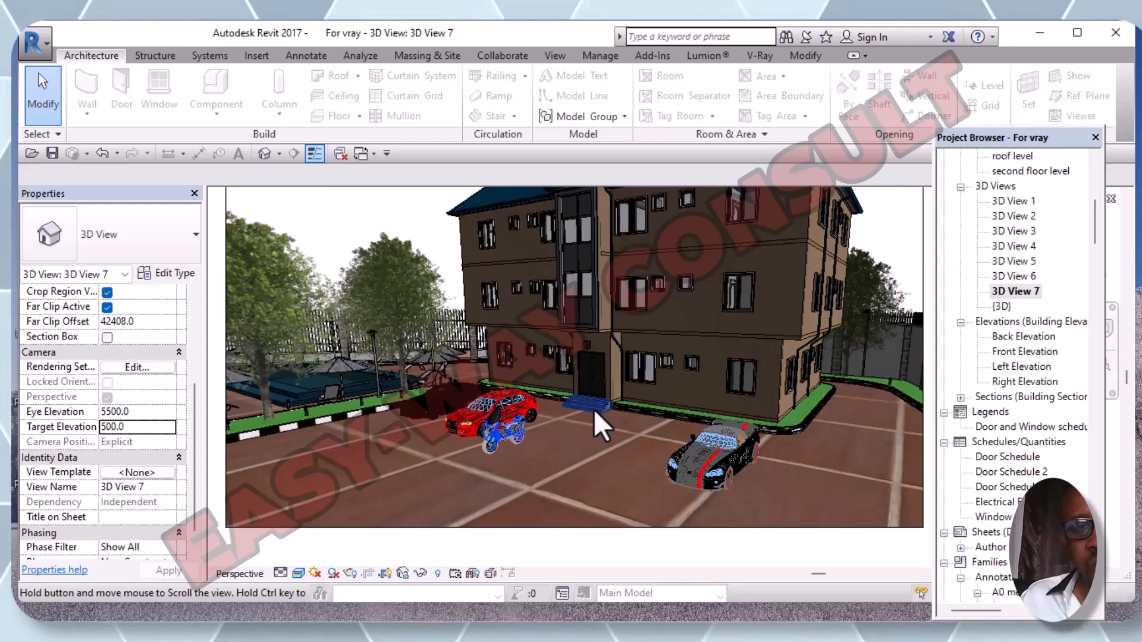
pyautogui.moveTo(594, 411); pyautogui.dragTo(602, 460, button='middle')
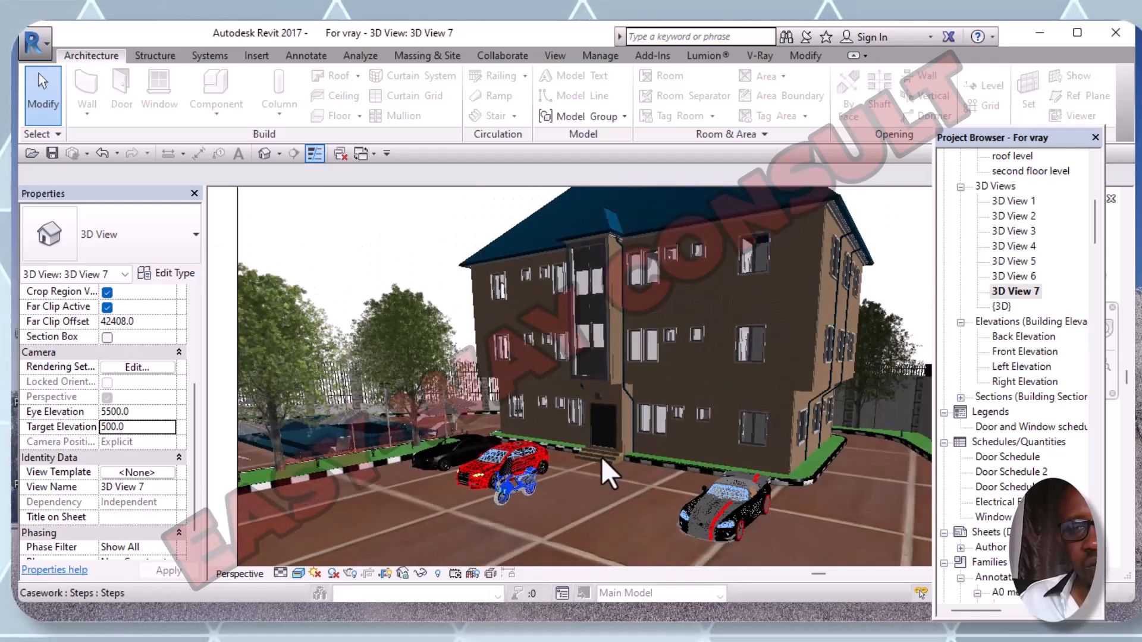
pyautogui.scroll(-3, 602, 459)
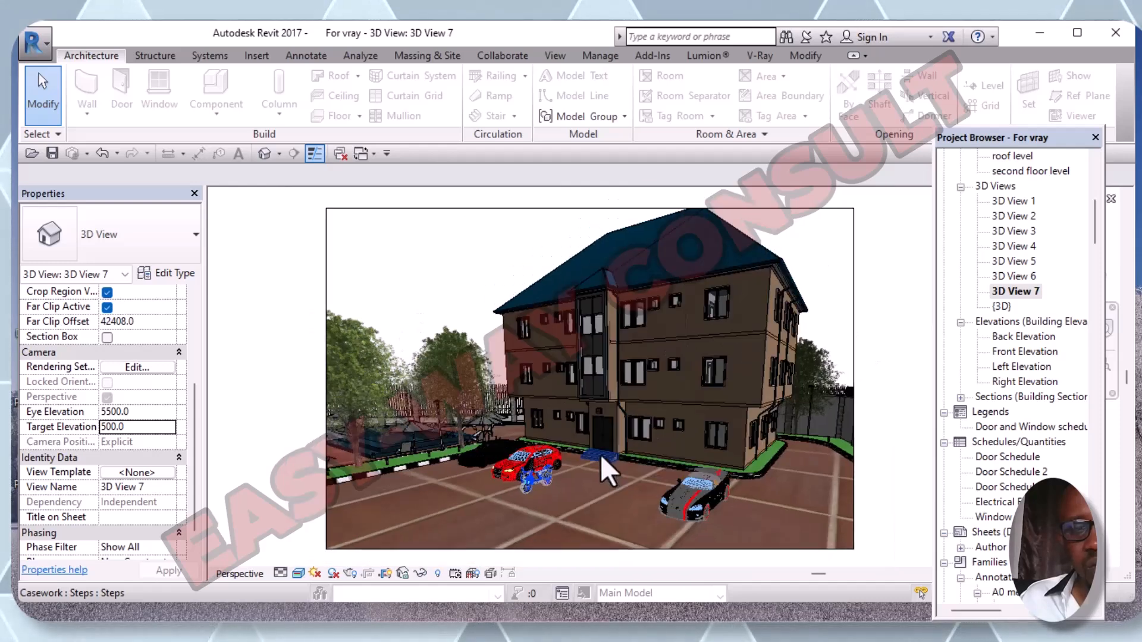
pyautogui.scroll(-2, 601, 449)
pyautogui.moveTo(603, 454); pyautogui.dragTo(582, 434, button='middle')
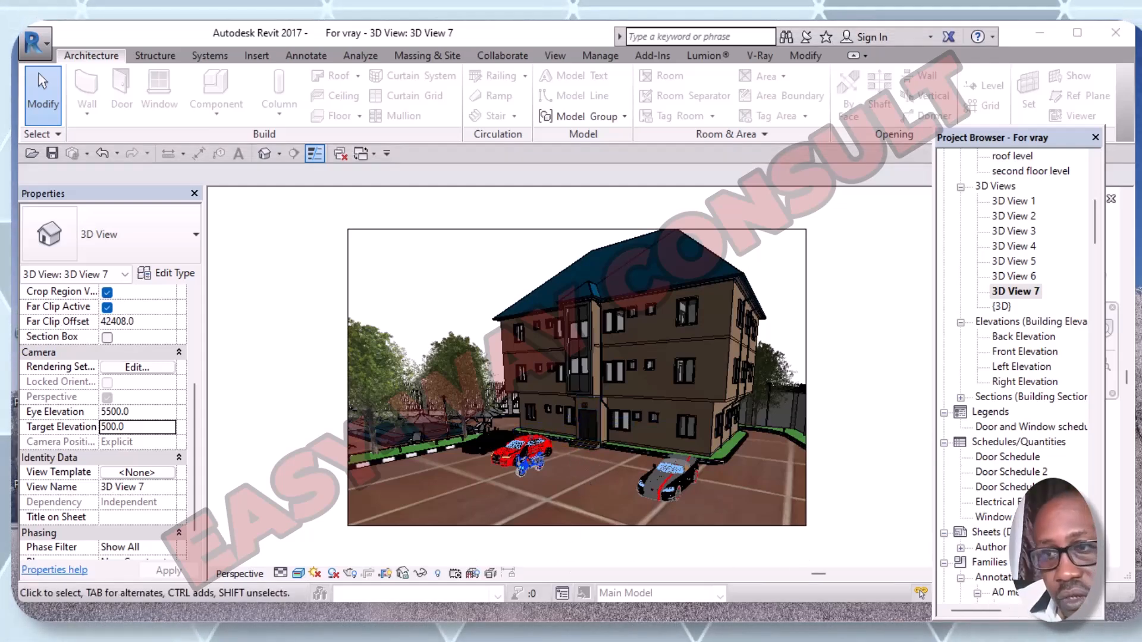
pyautogui.click(1015, 291)
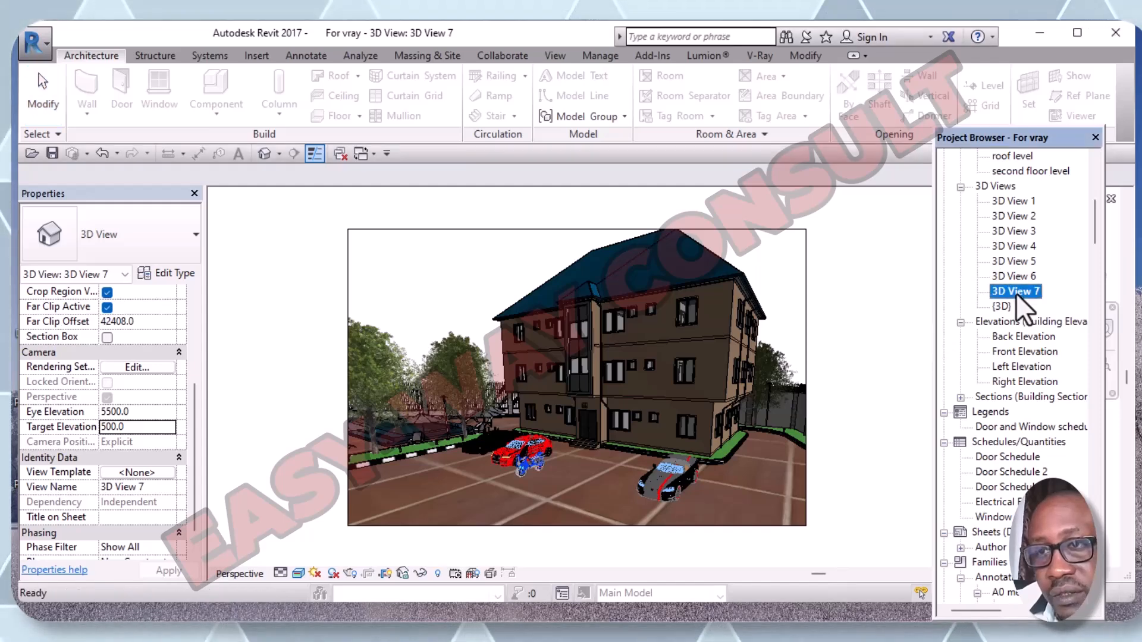
pyautogui.rightClick(1016, 297)
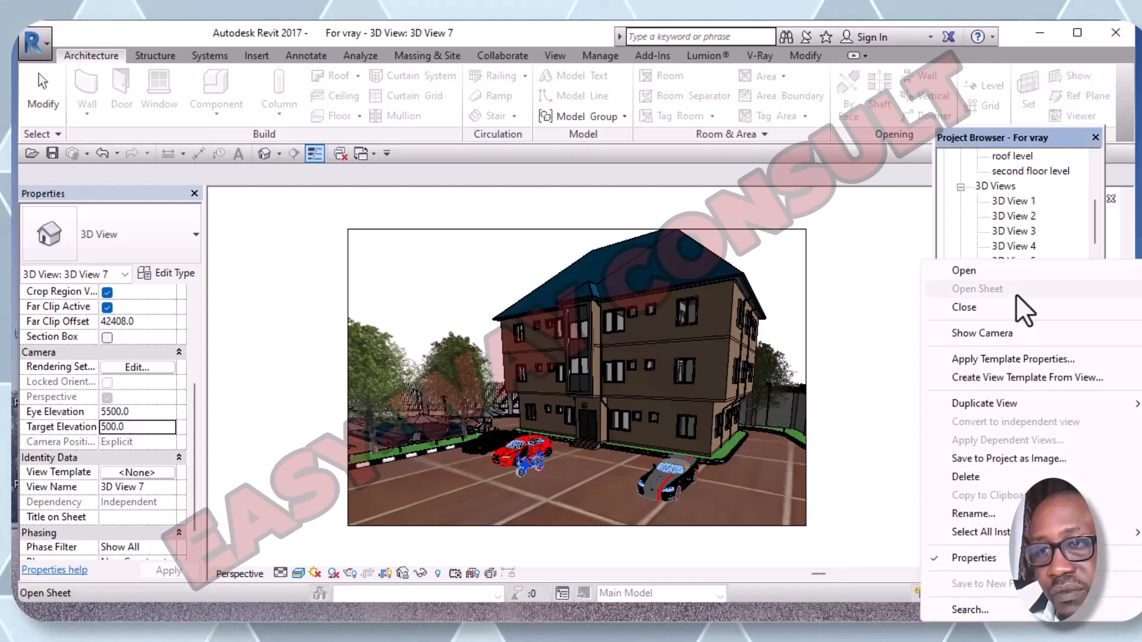
pyautogui.click(973, 514)
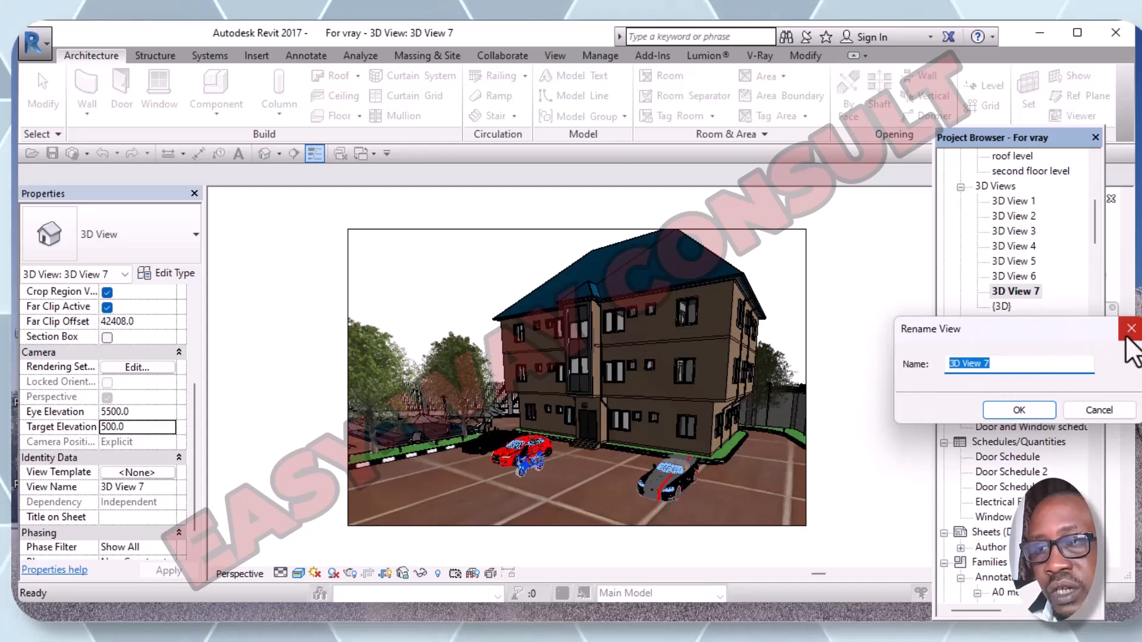
pyautogui.click(1131, 329)
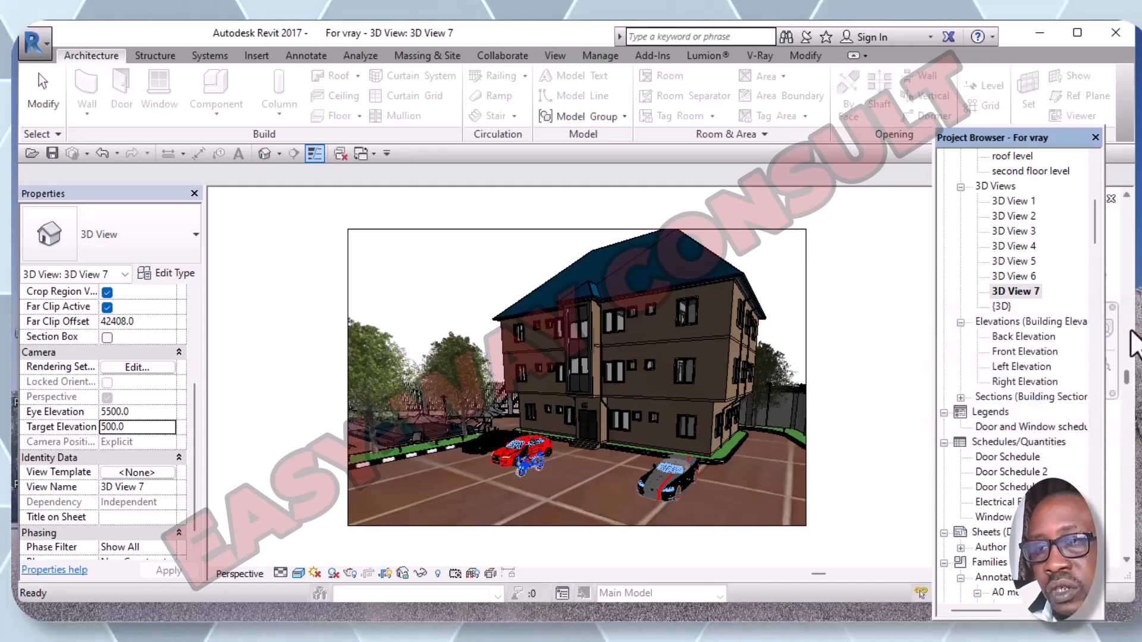
pyautogui.doubleClick(1031, 294)
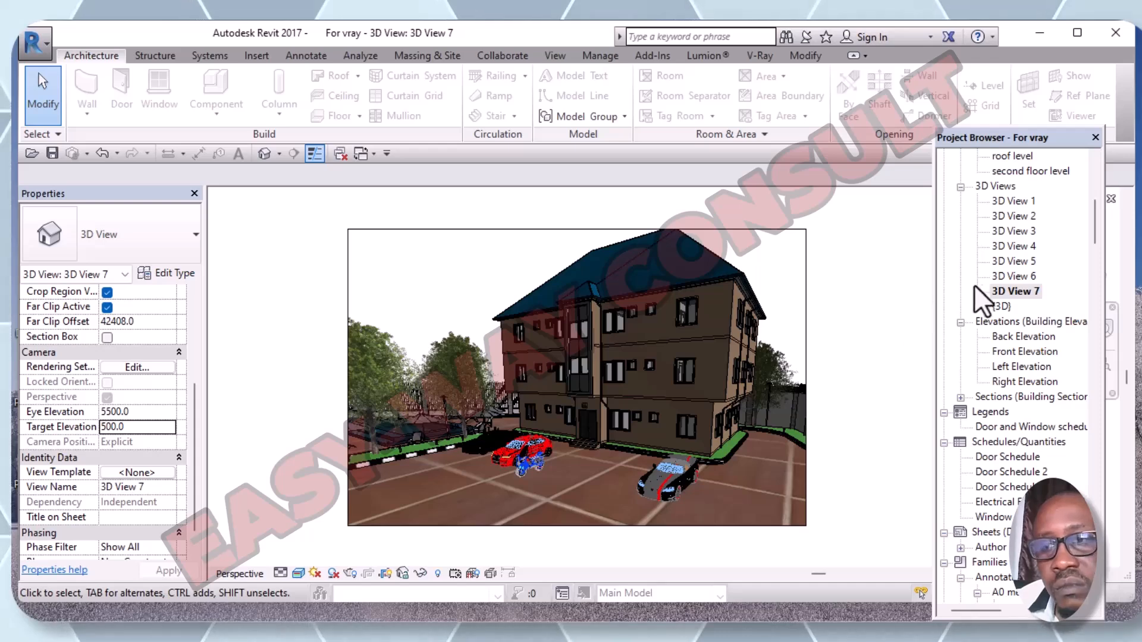
pyautogui.click(1005, 294)
pyautogui.rightClick(1005, 294)
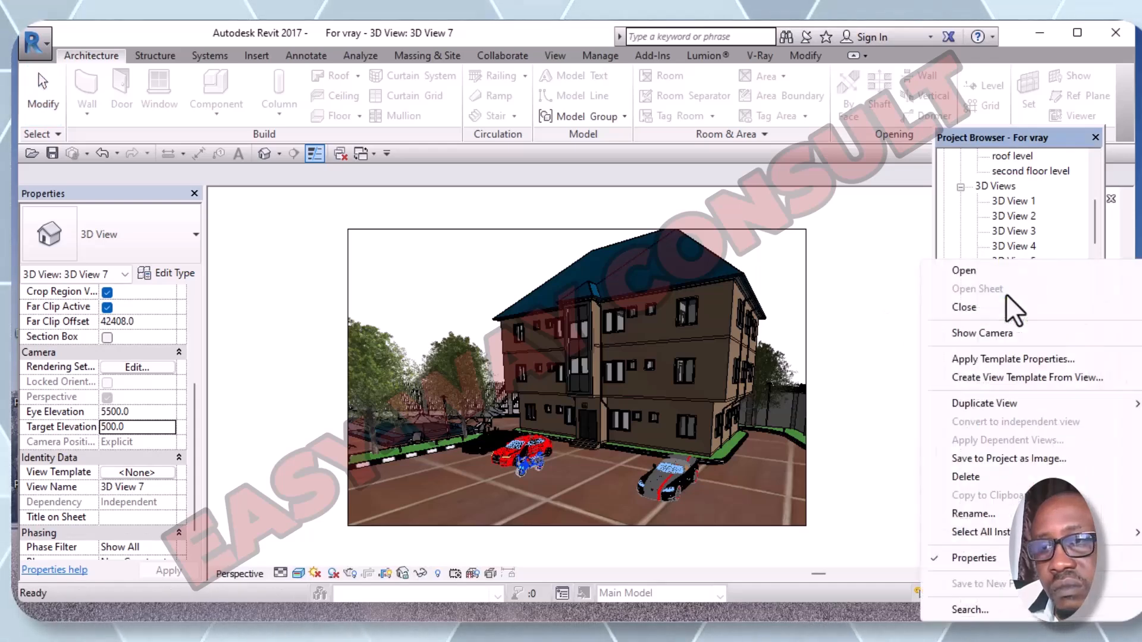
pyautogui.click(901, 267)
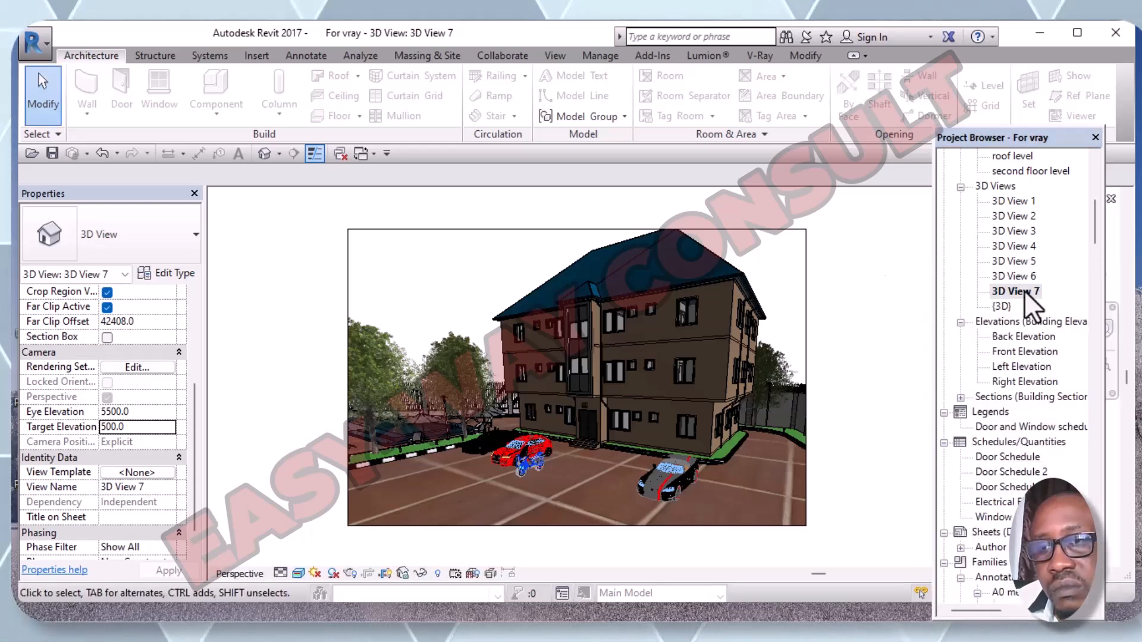
pyautogui.click(1057, 292)
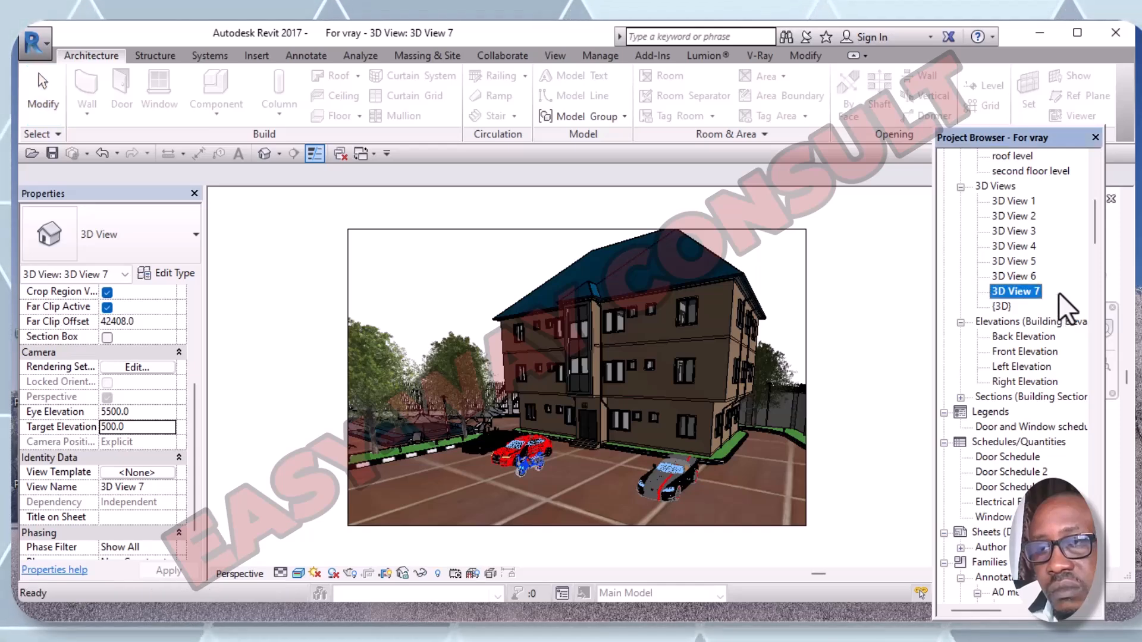
pyautogui.doubleClick(1039, 291)
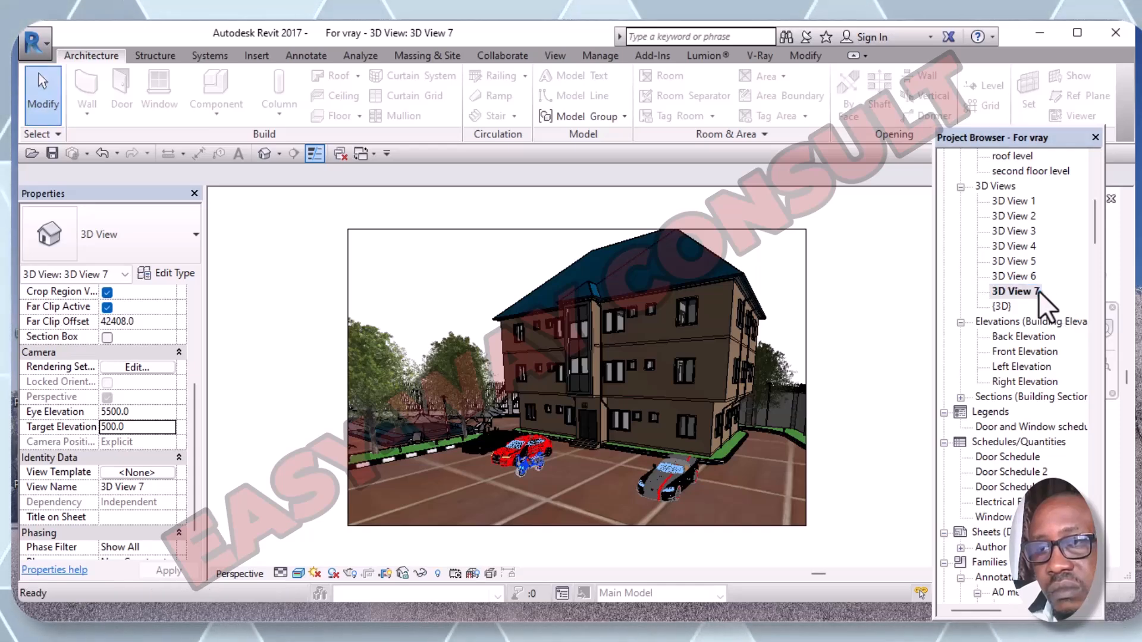
pyautogui.doubleClick(1004, 292)
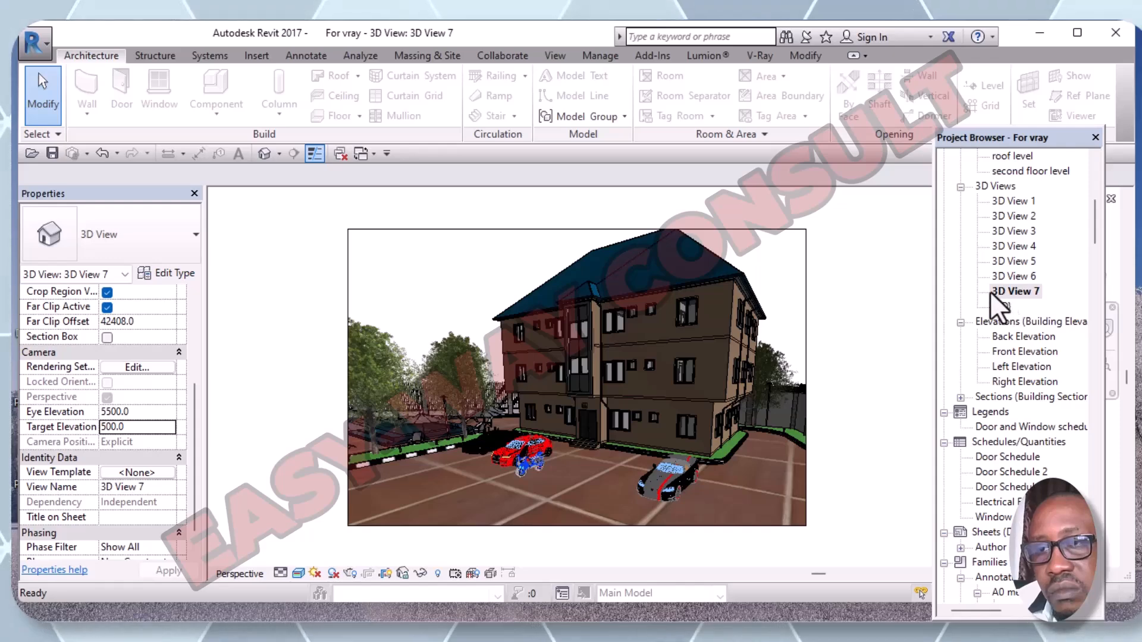
pyautogui.click(992, 291)
pyautogui.click(1007, 265)
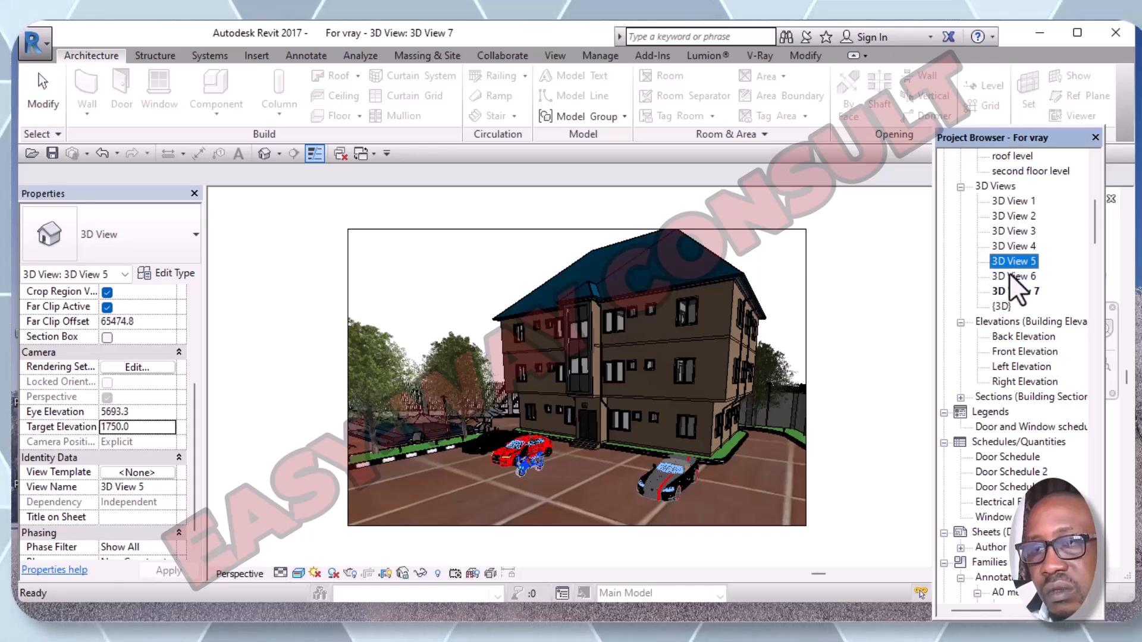
pyautogui.doubleClick(1012, 262)
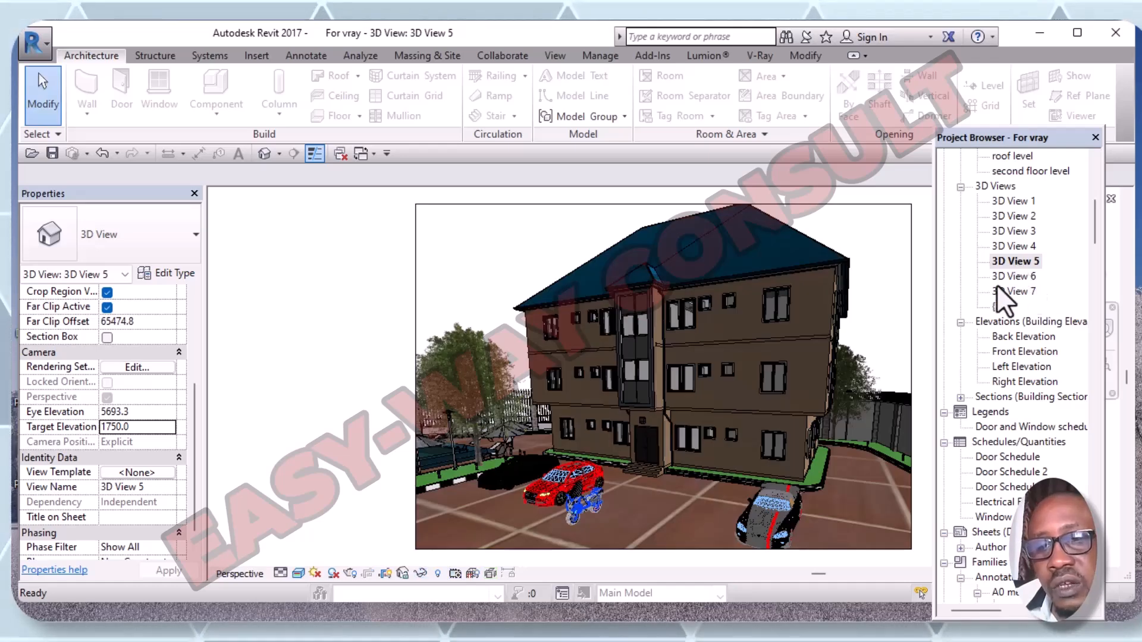
pyautogui.doubleClick(1019, 245)
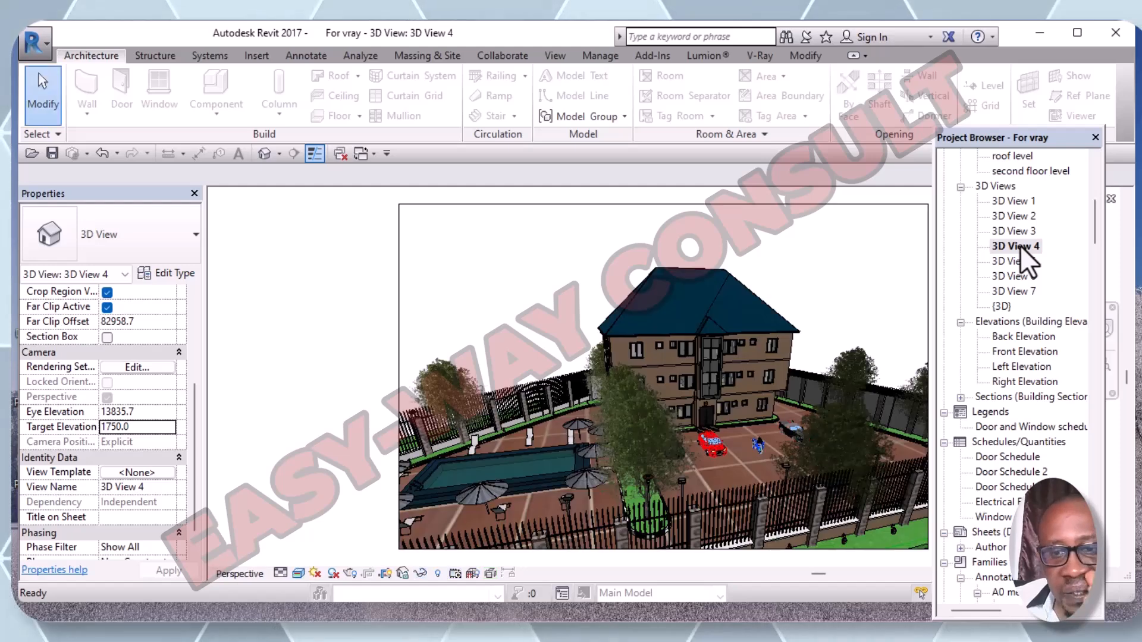
pyautogui.doubleClick(1019, 230)
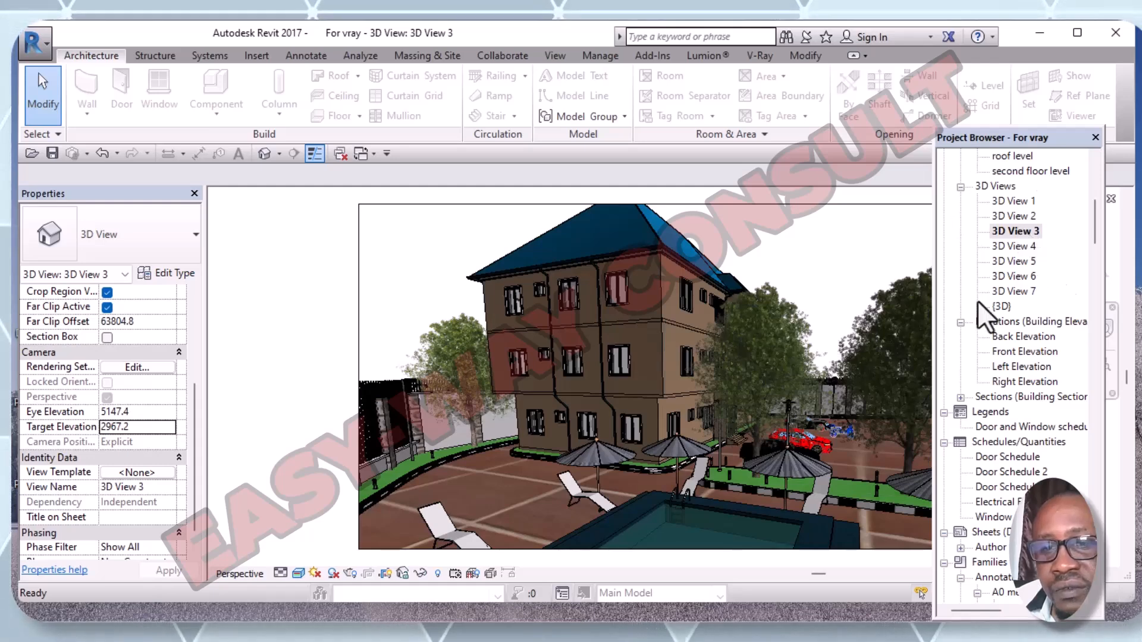
pyautogui.doubleClick(1029, 292)
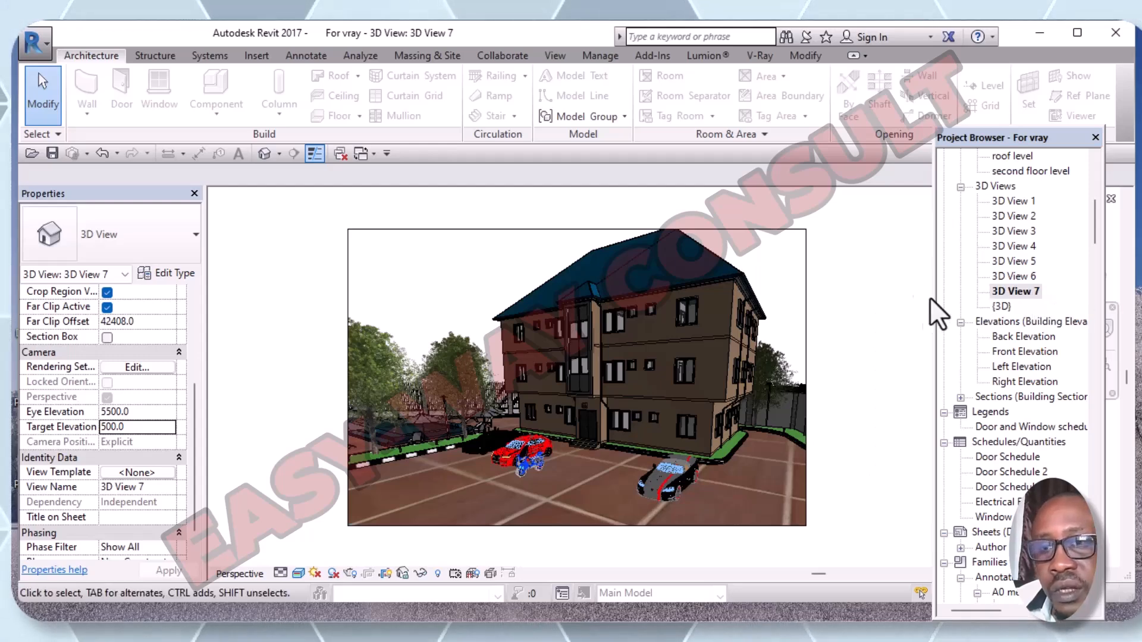
# - Select 3D View 7 in the Project Browser, return to its drawing and show the V-Ray ribbon
pyautogui.click(1041, 292)
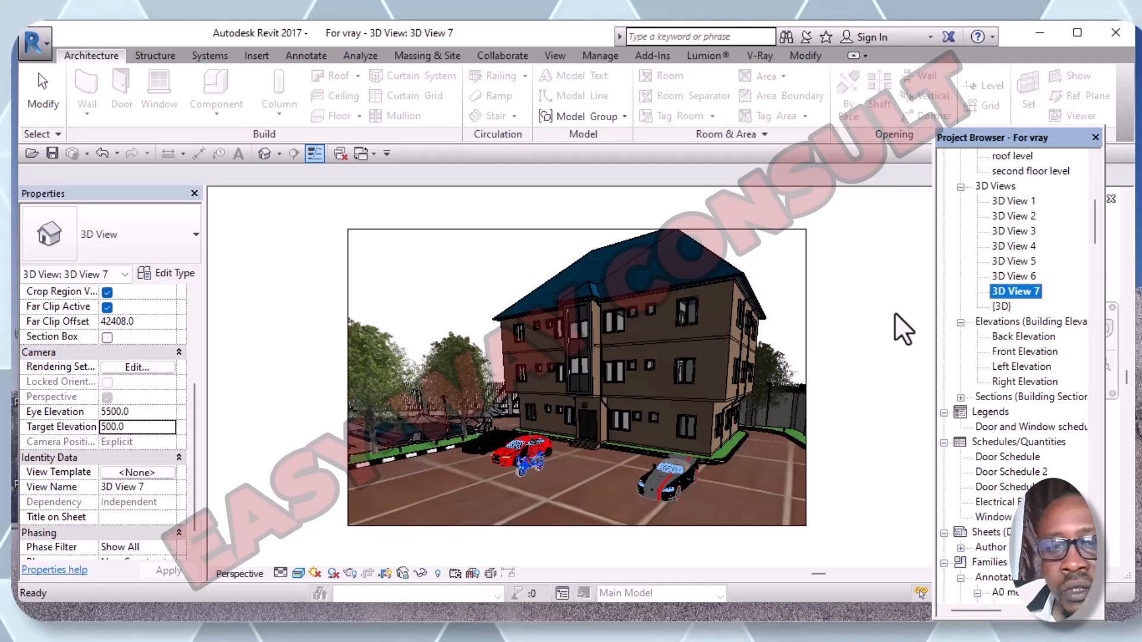
pyautogui.click(889, 348)
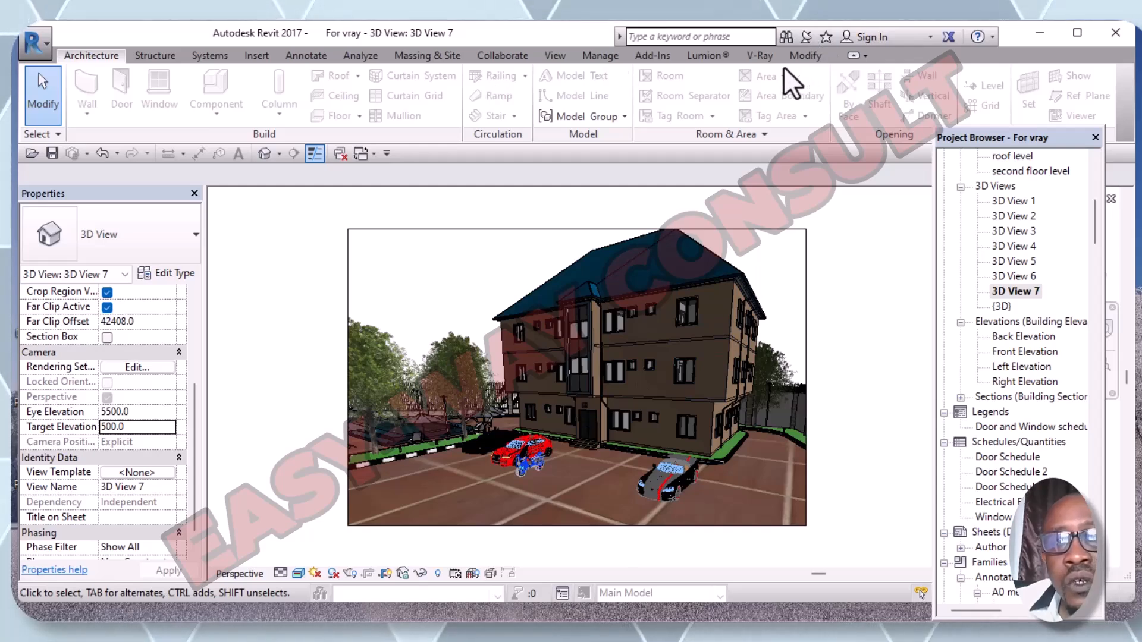
pyautogui.click(767, 60)
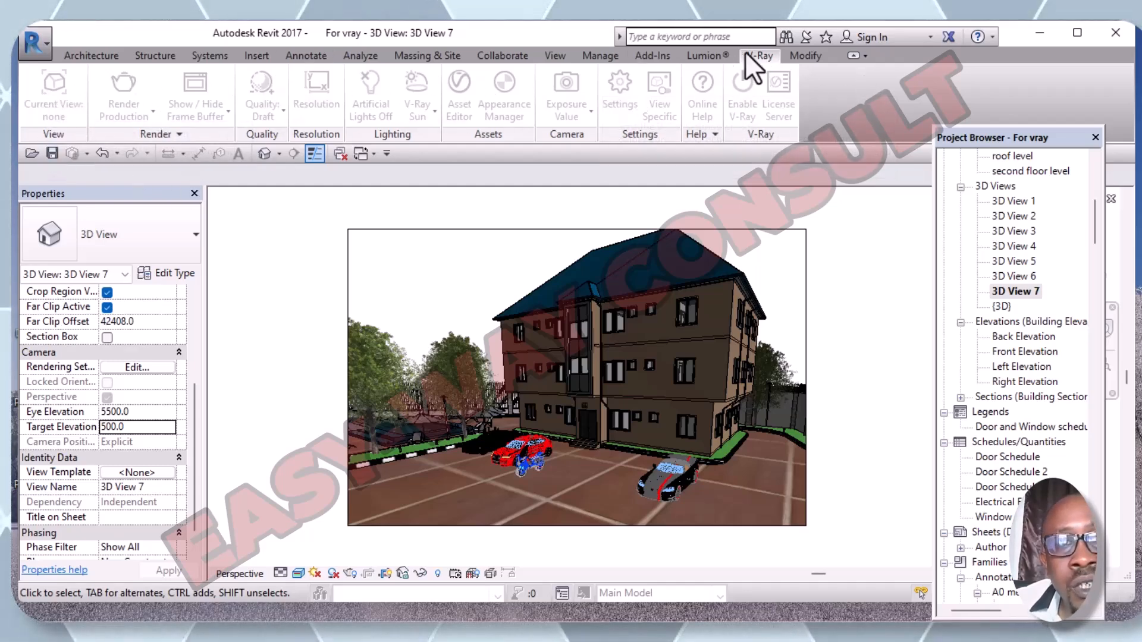
# - Open the default {3D} site view and enable V-Ray for the project
pyautogui.click(1001, 307)
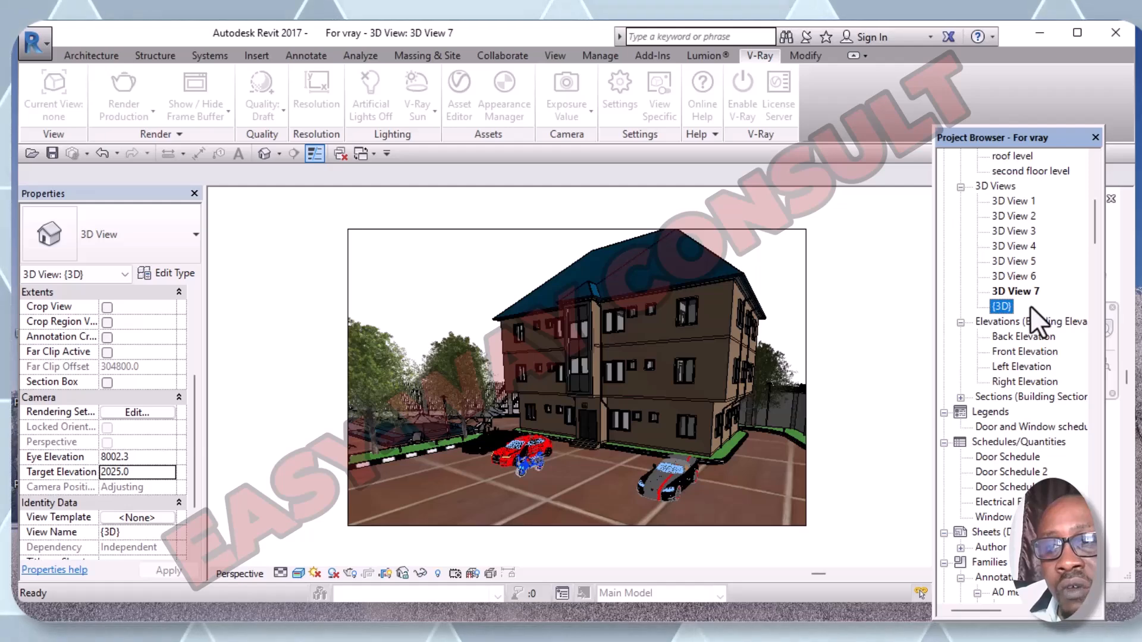
pyautogui.doubleClick(1009, 307)
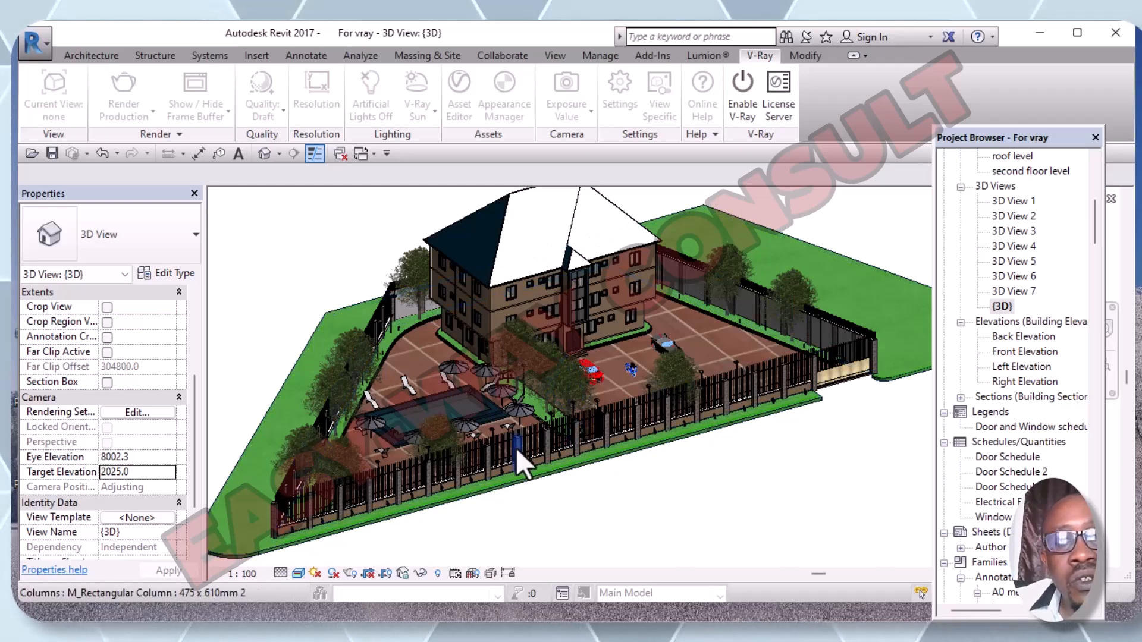
pyautogui.click(744, 114)
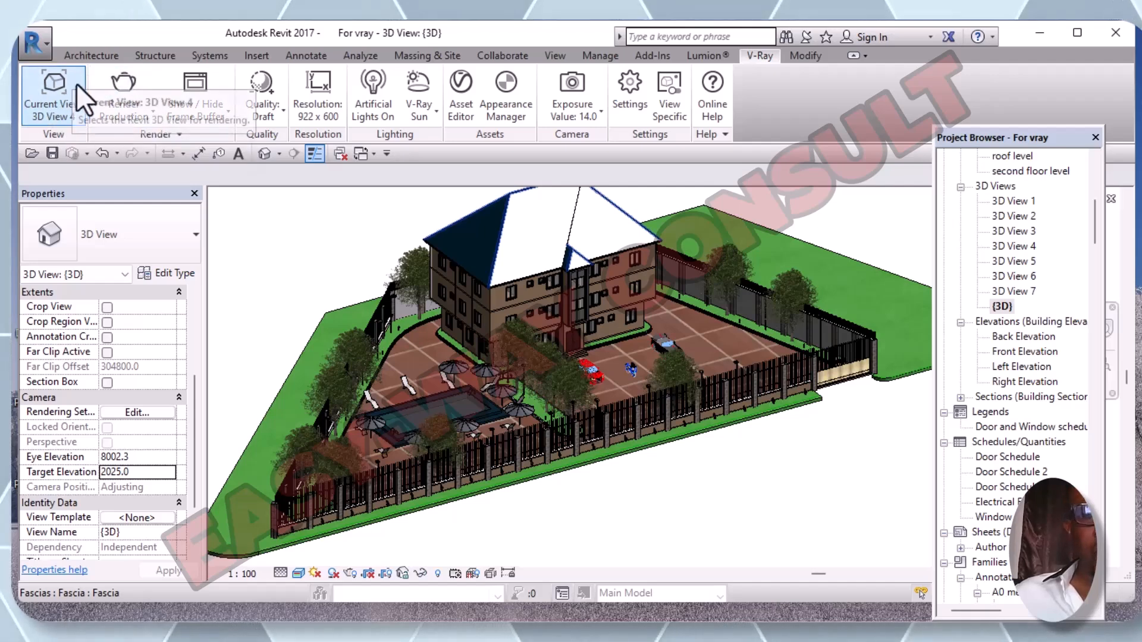
# - Choose 3D View 7 as V-Ray's current render view
pyautogui.click(74, 118)
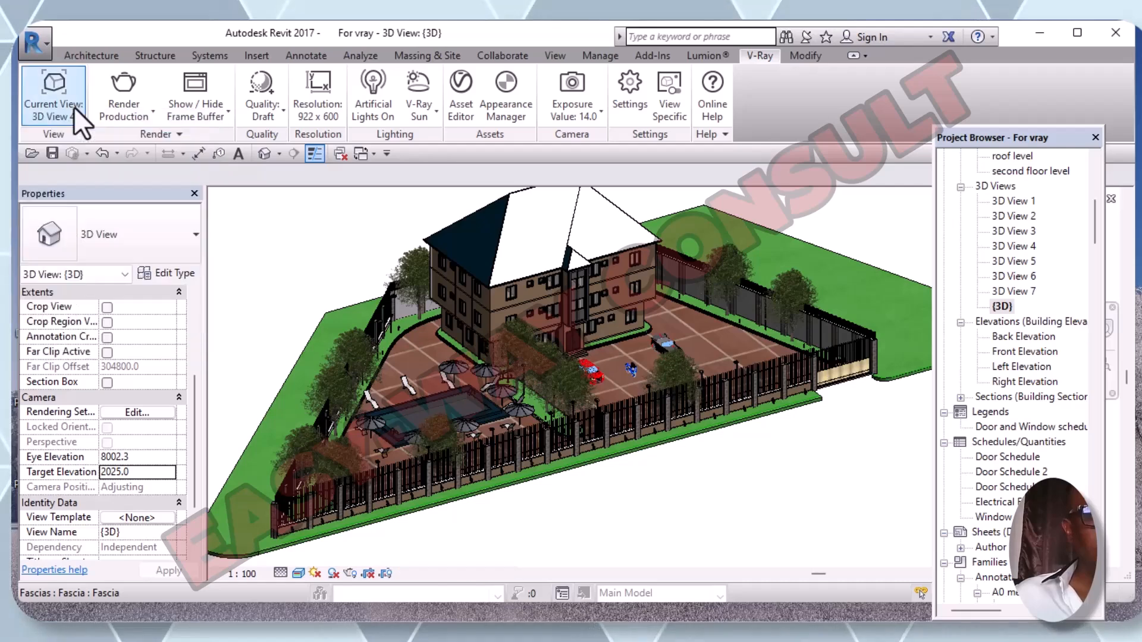
pyautogui.click(73, 110)
pyautogui.click(72, 114)
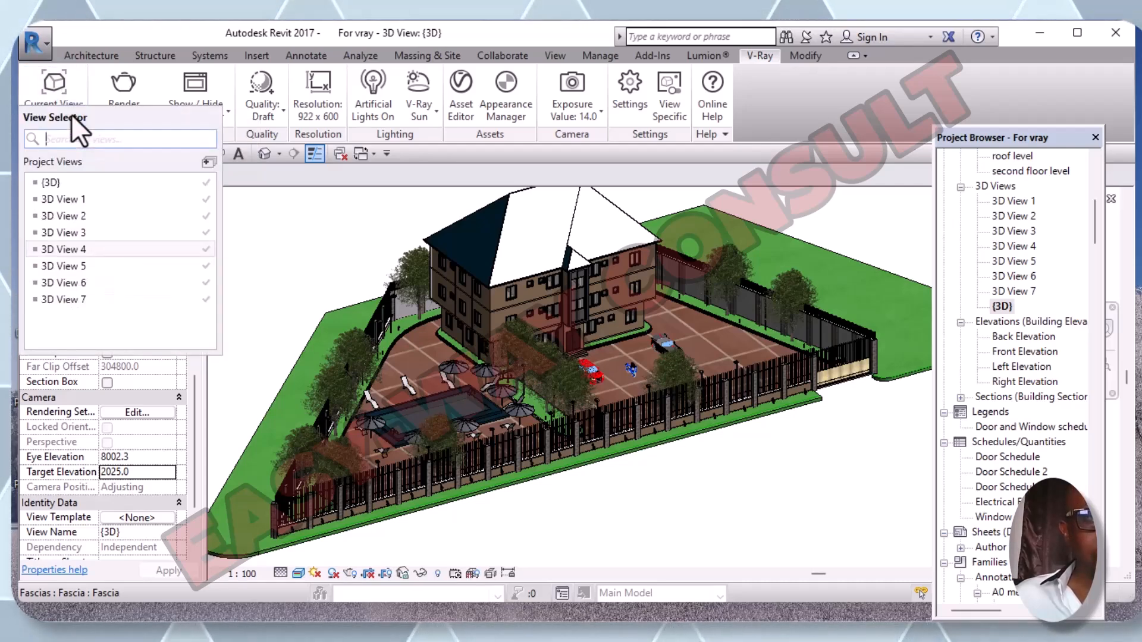
pyautogui.click(63, 299)
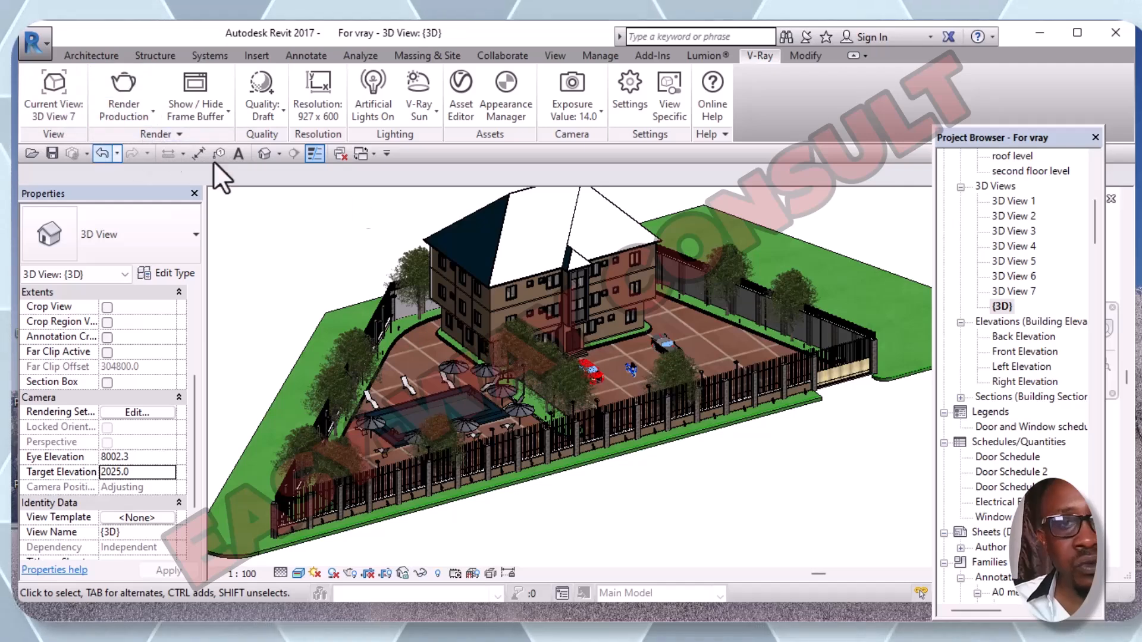
pyautogui.click(634, 97)
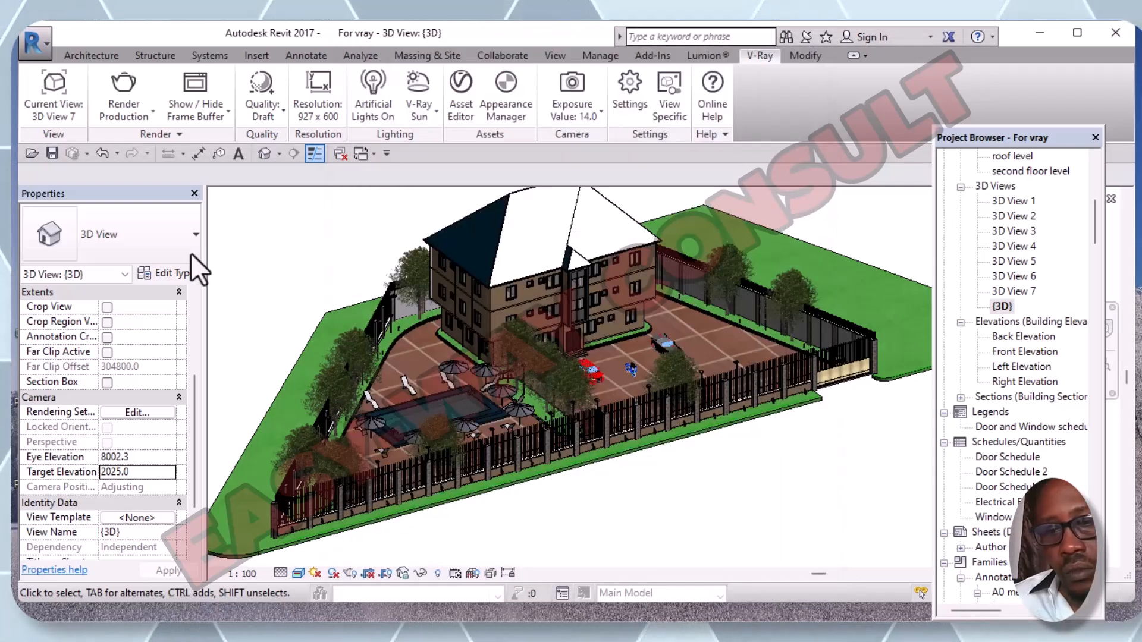
# - Open V-Ray Settings and switch the render engine from CUDA to CPU
pyautogui.click(639, 112)
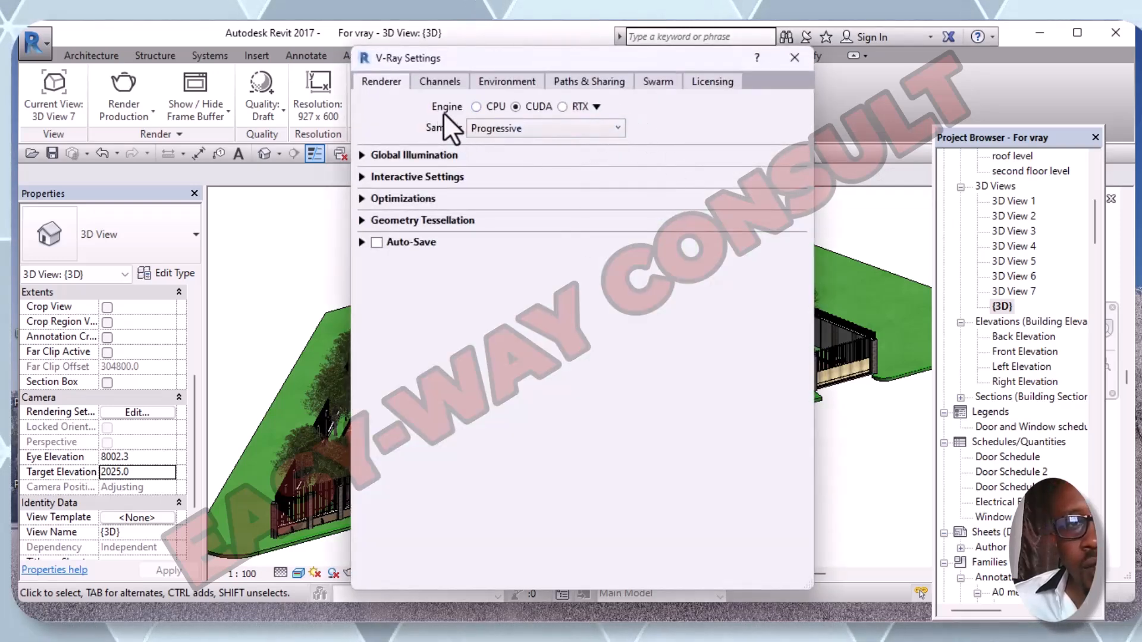
pyautogui.click(596, 107)
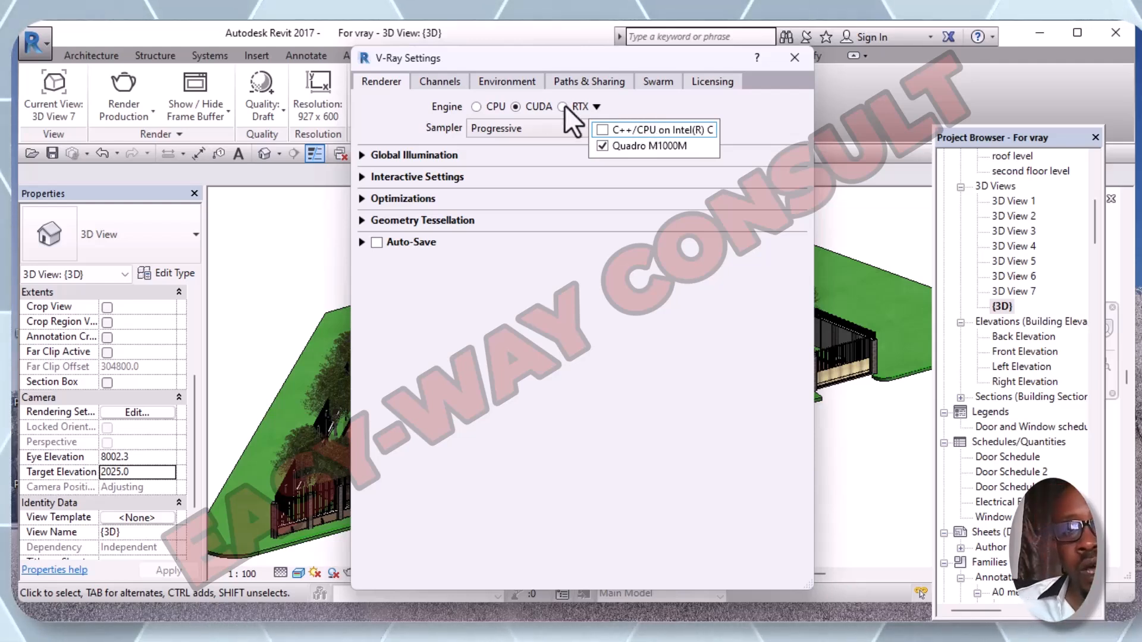
pyautogui.click(478, 106)
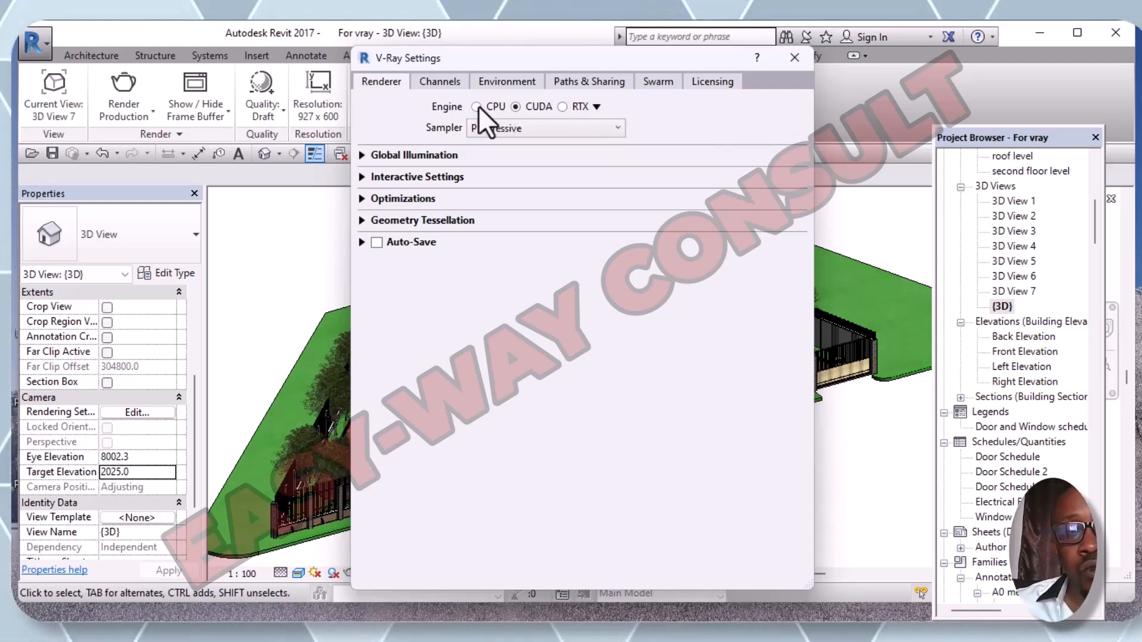
pyautogui.click(477, 107)
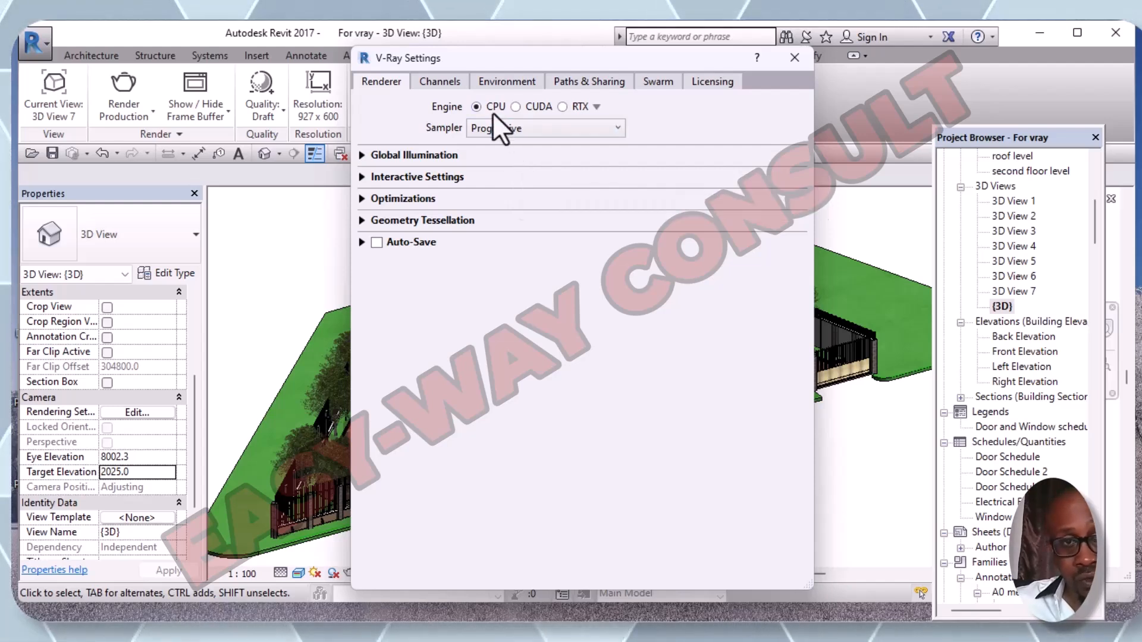
# - Keep Progressive sampling and set Global Illumination to Irradiance map primary with Light cache secondary
pyautogui.click(619, 127)
pyautogui.click(619, 128)
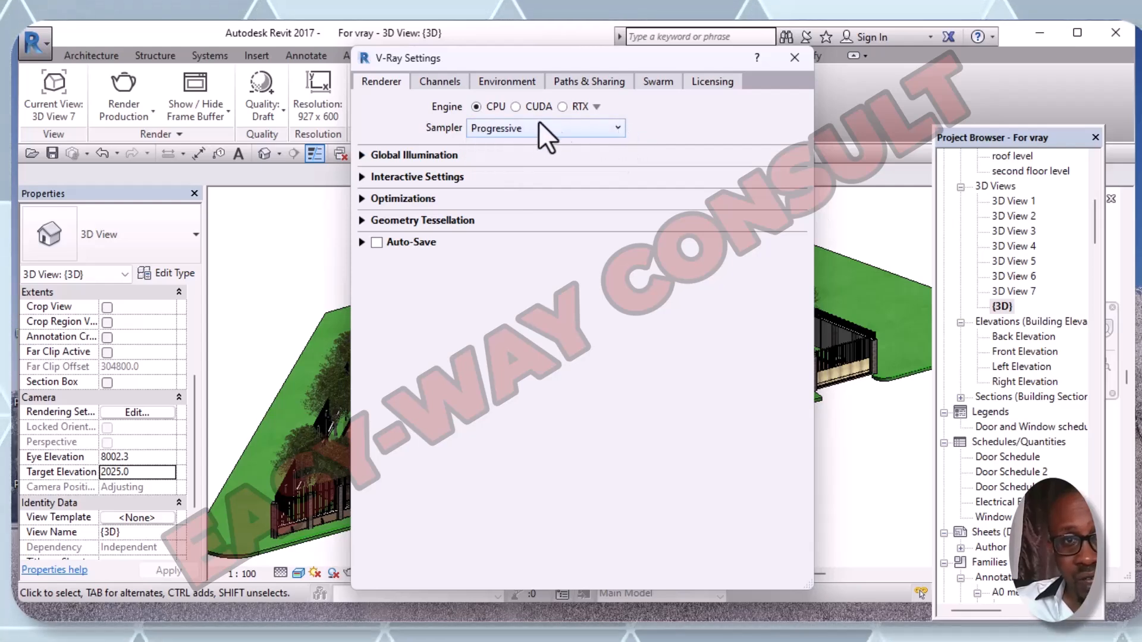
pyautogui.click(362, 155)
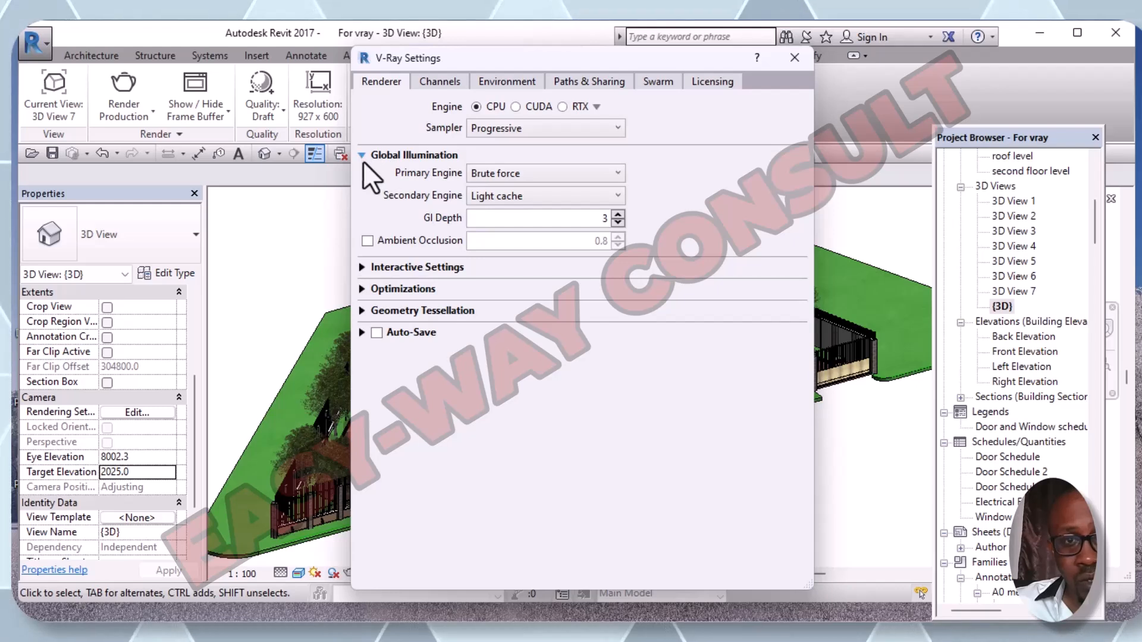
pyautogui.click(619, 174)
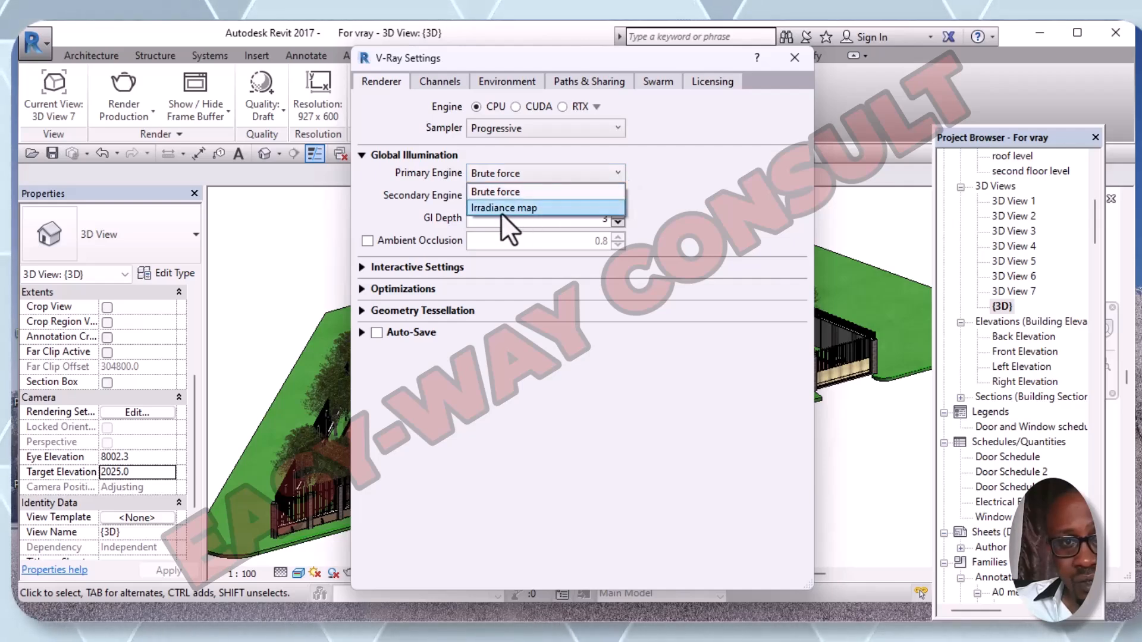
pyautogui.click(535, 208)
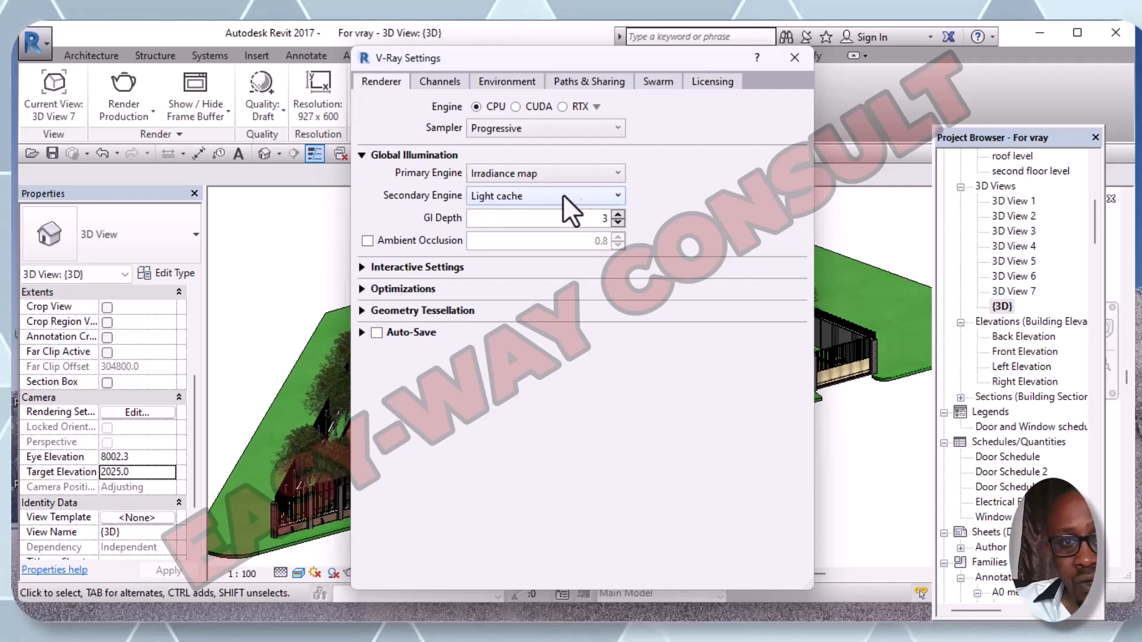
pyautogui.click(616, 195)
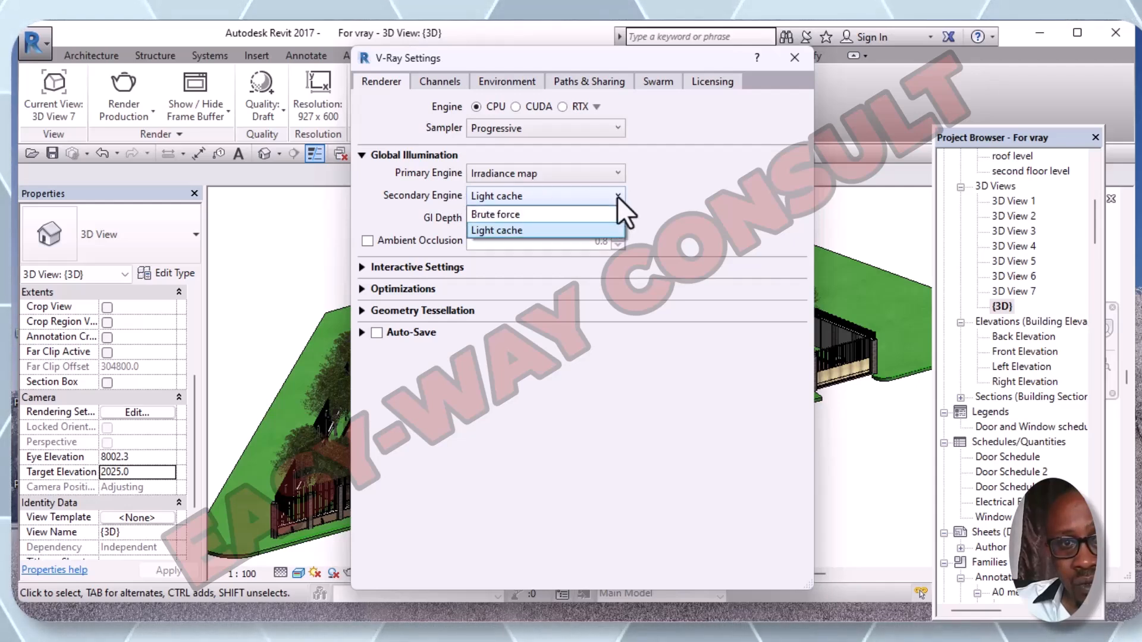
pyautogui.click(616, 195)
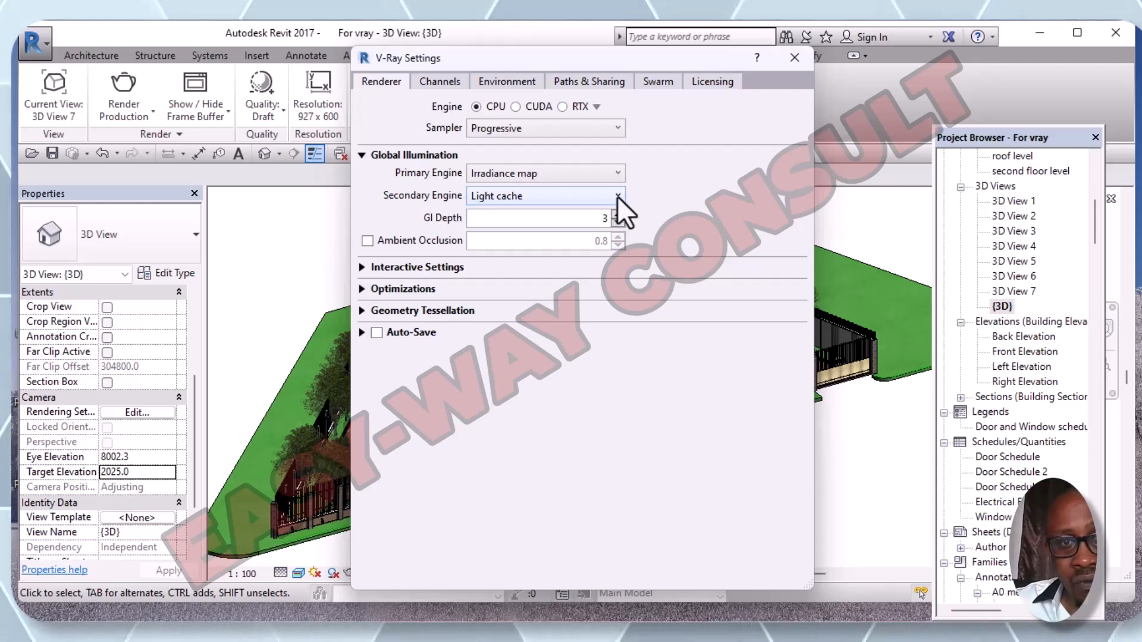
pyautogui.click(991, 588)
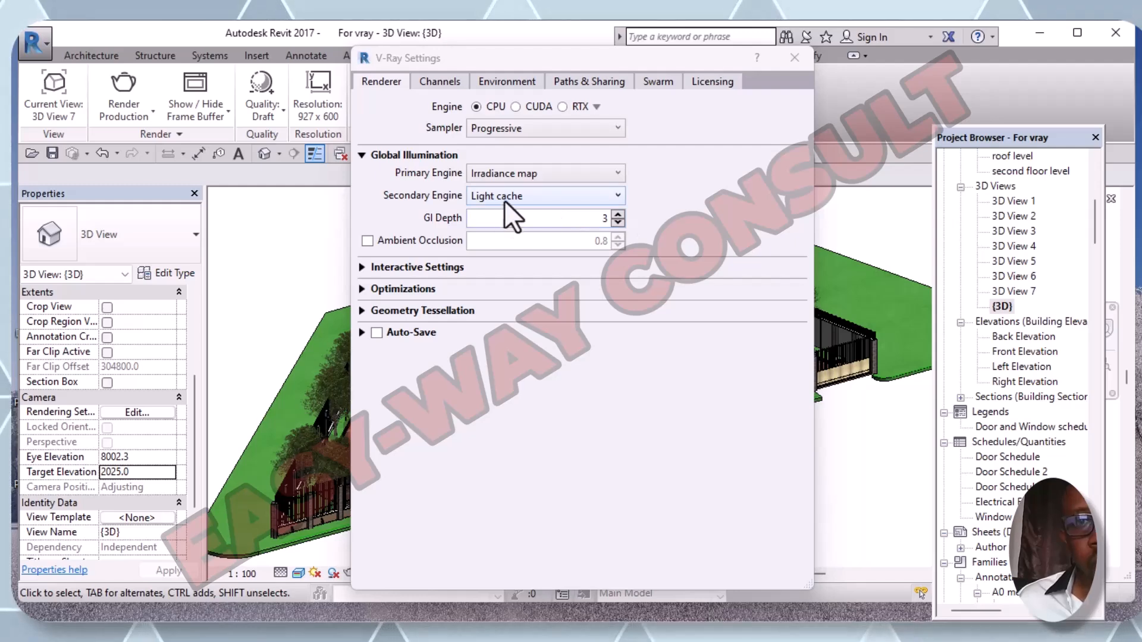
# - Turn on ambient occlusion and raise the GI depth to 10
pyautogui.click(367, 241)
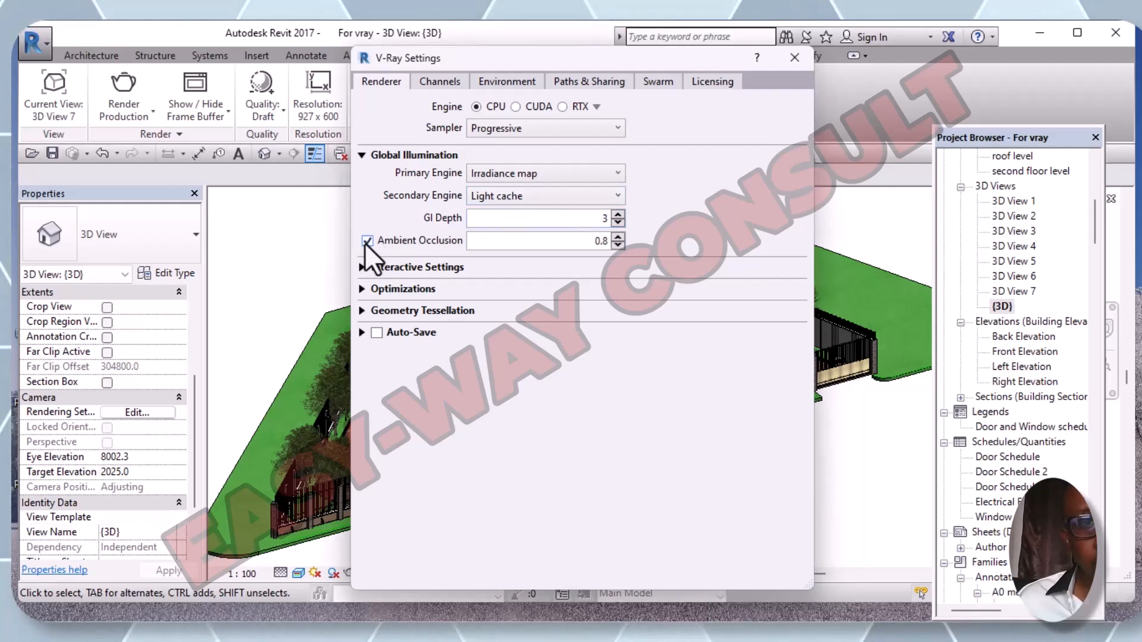
pyautogui.click(618, 223)
pyautogui.click(618, 215)
pyautogui.click(618, 215)
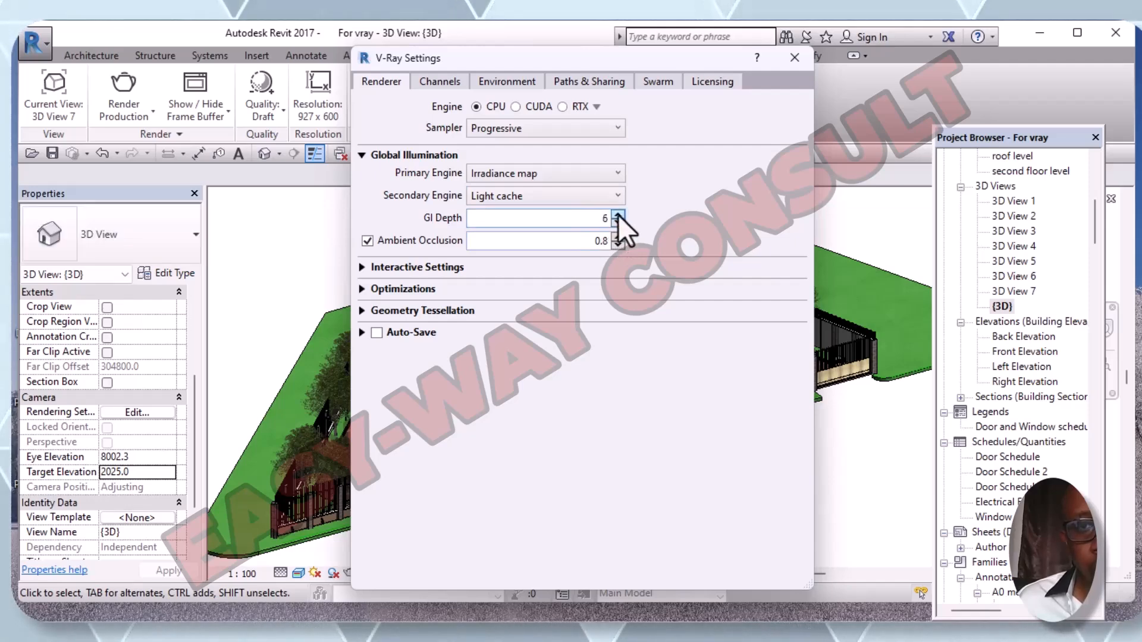
pyautogui.click(618, 215)
pyautogui.click(618, 215)
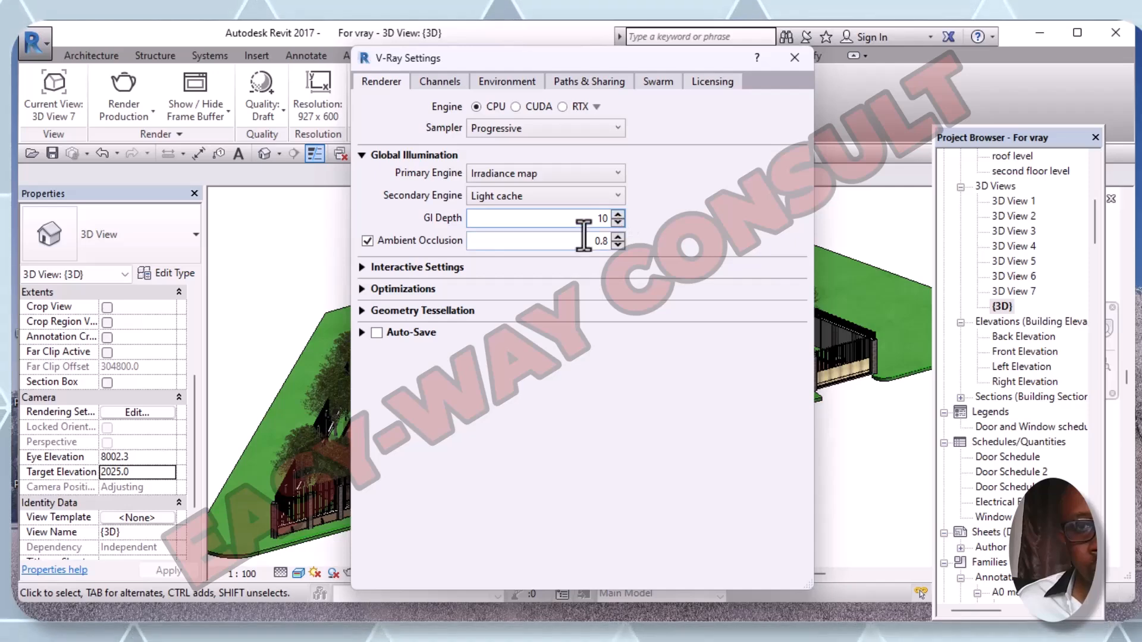
# - Set the ambient occlusion amount to 1.1
pyautogui.click(618, 246)
pyautogui.click(618, 237)
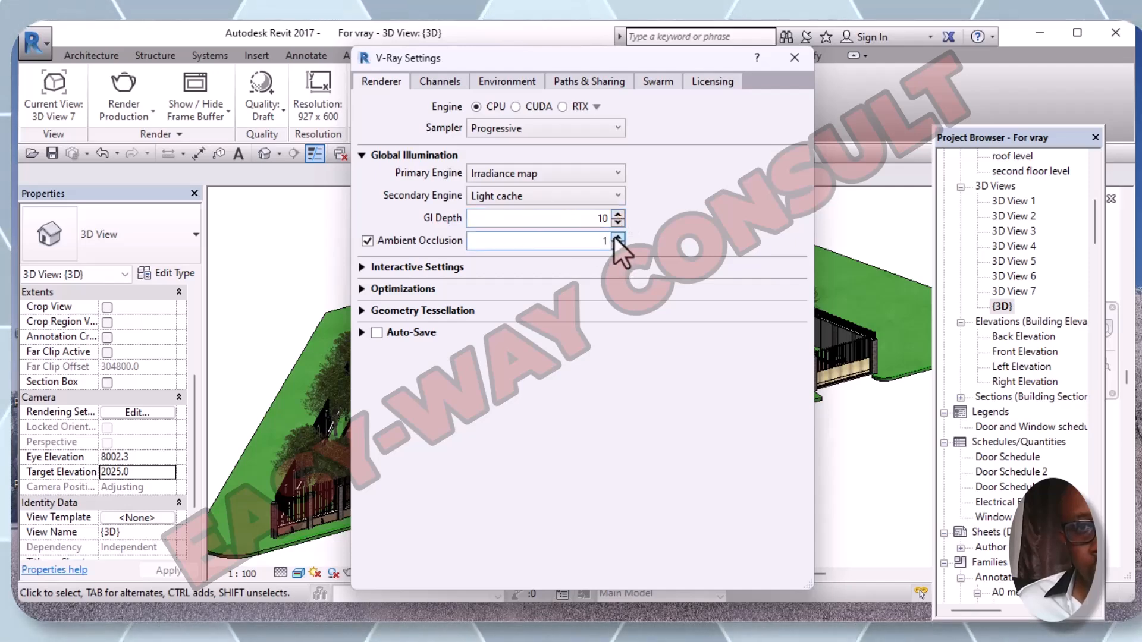
pyautogui.click(617, 237)
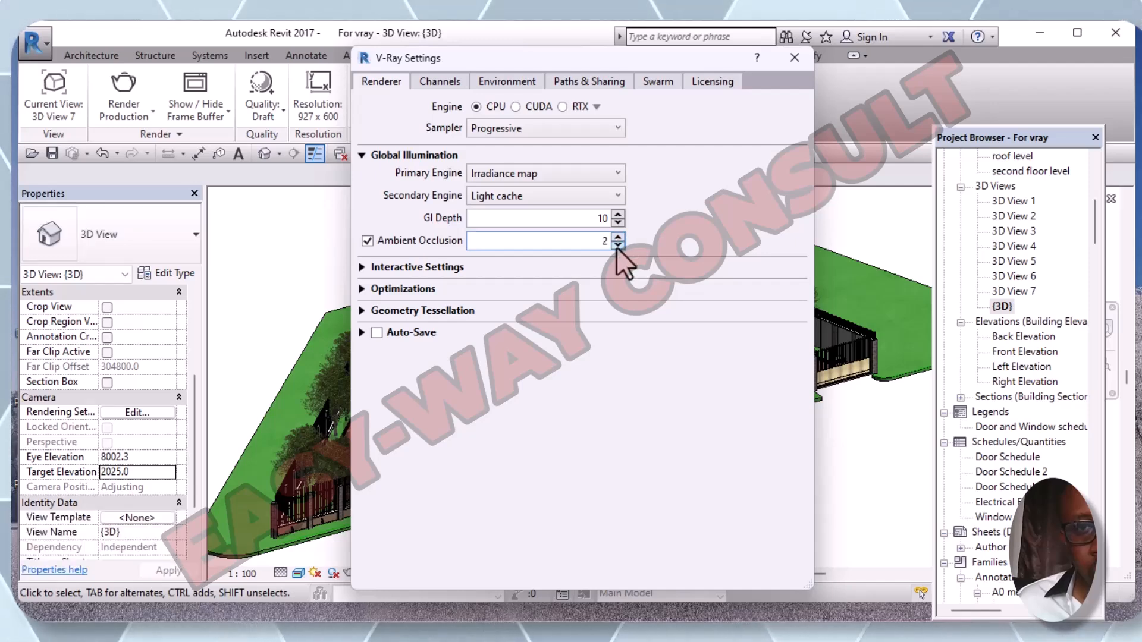
pyautogui.click(617, 245)
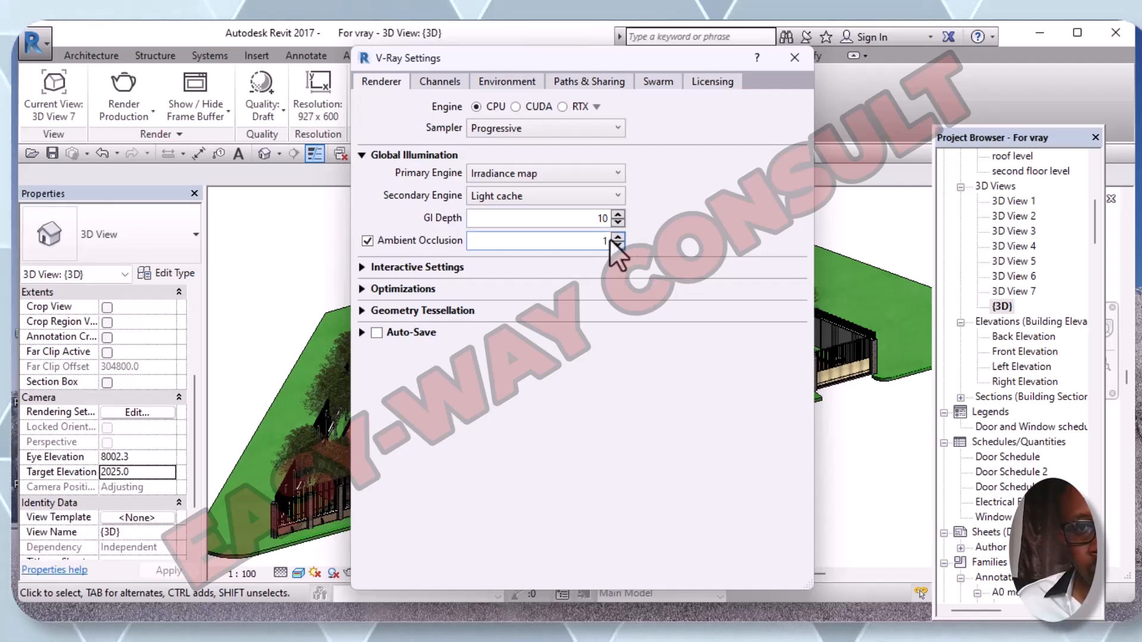
pyautogui.press('BackSpace')
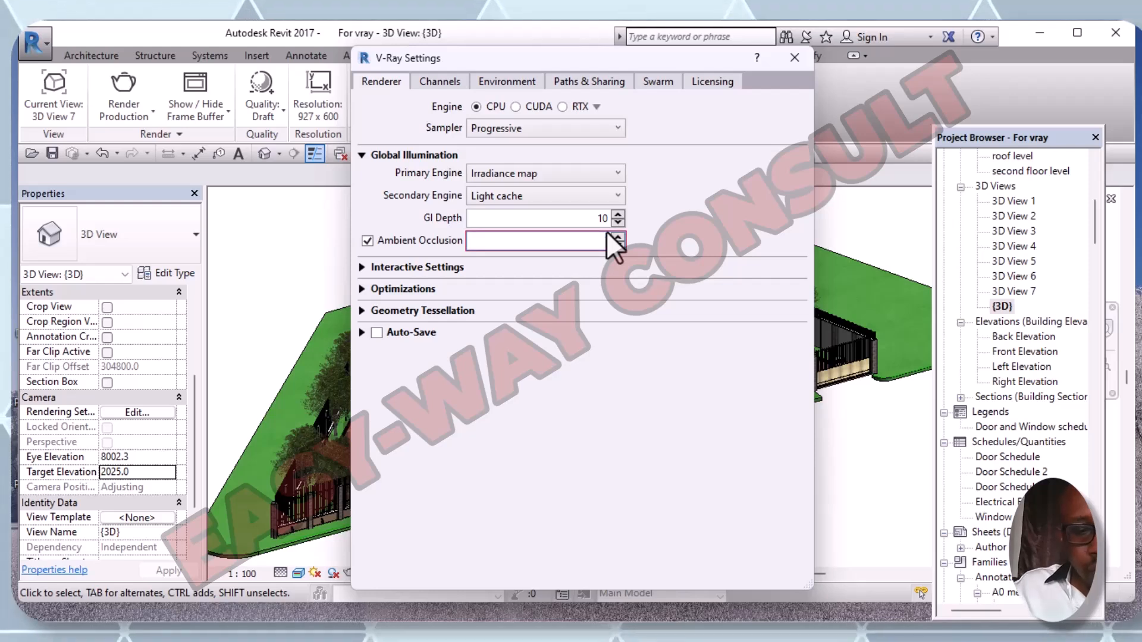
pyautogui.write('1,')
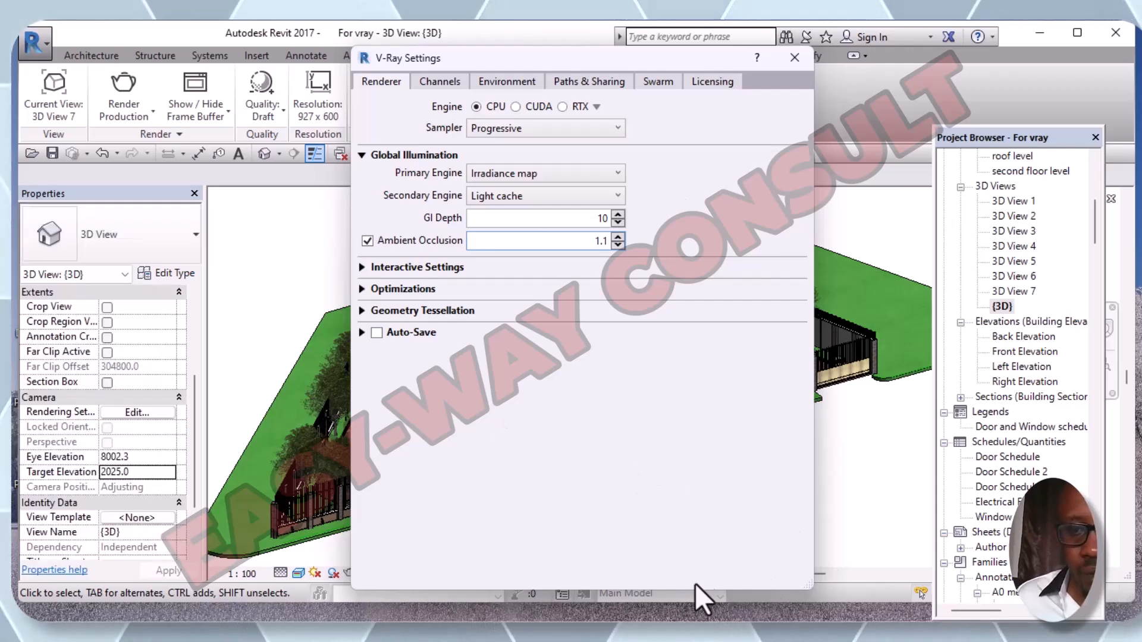
pyautogui.click(670, 591)
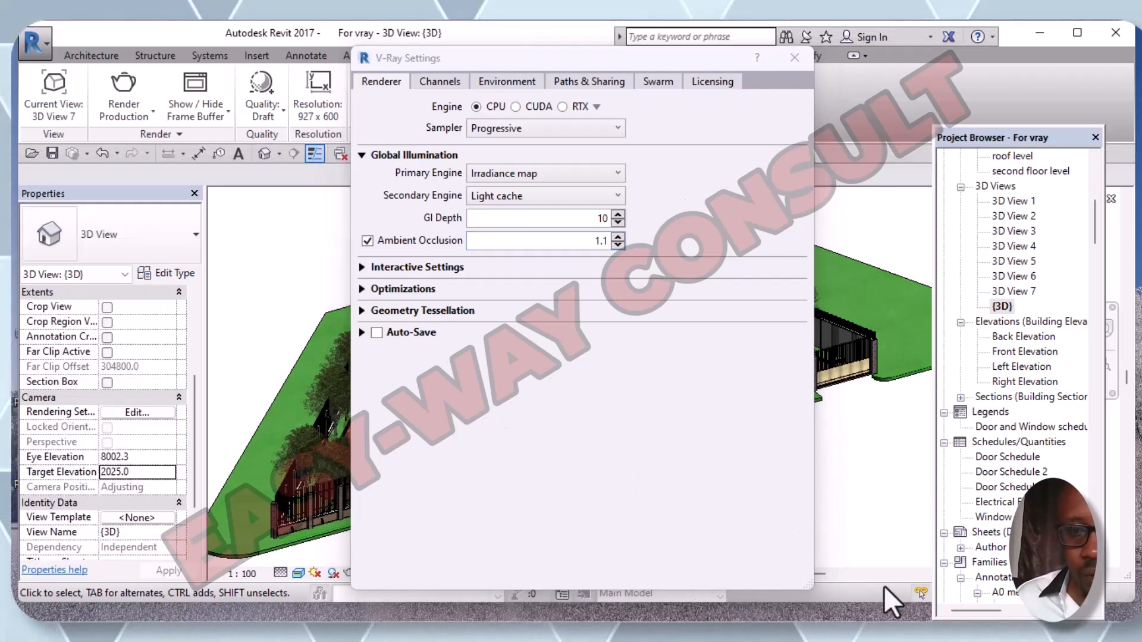
# - Review the Interactive Settings, Optimizations, Channels and Environment settings, ending back on the Renderer tab
pyautogui.click(362, 269)
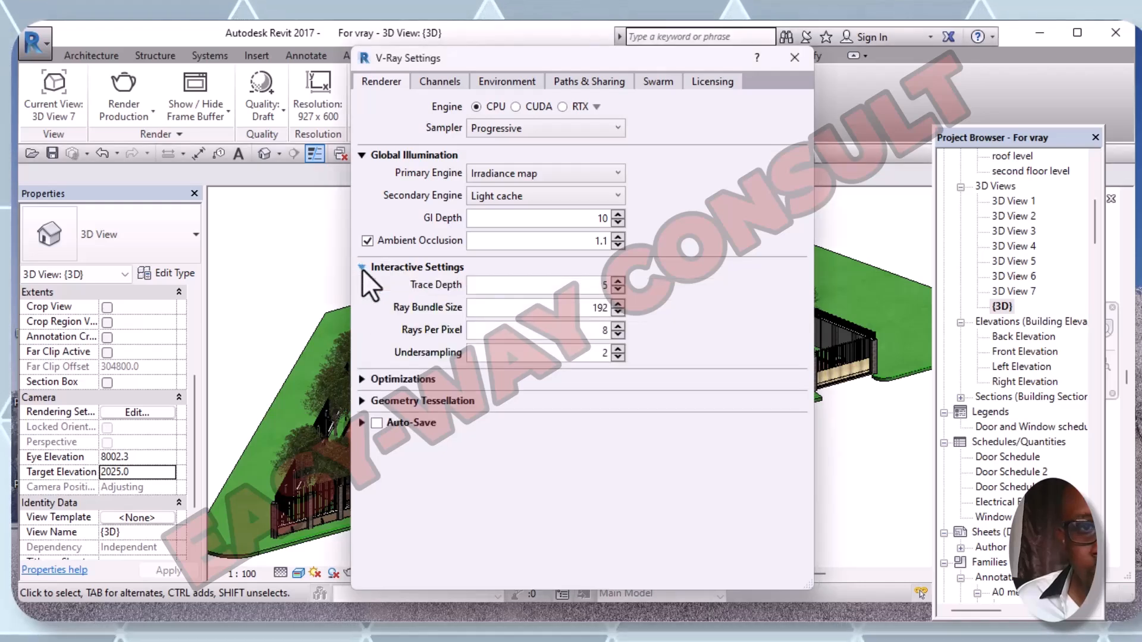
pyautogui.click(362, 379)
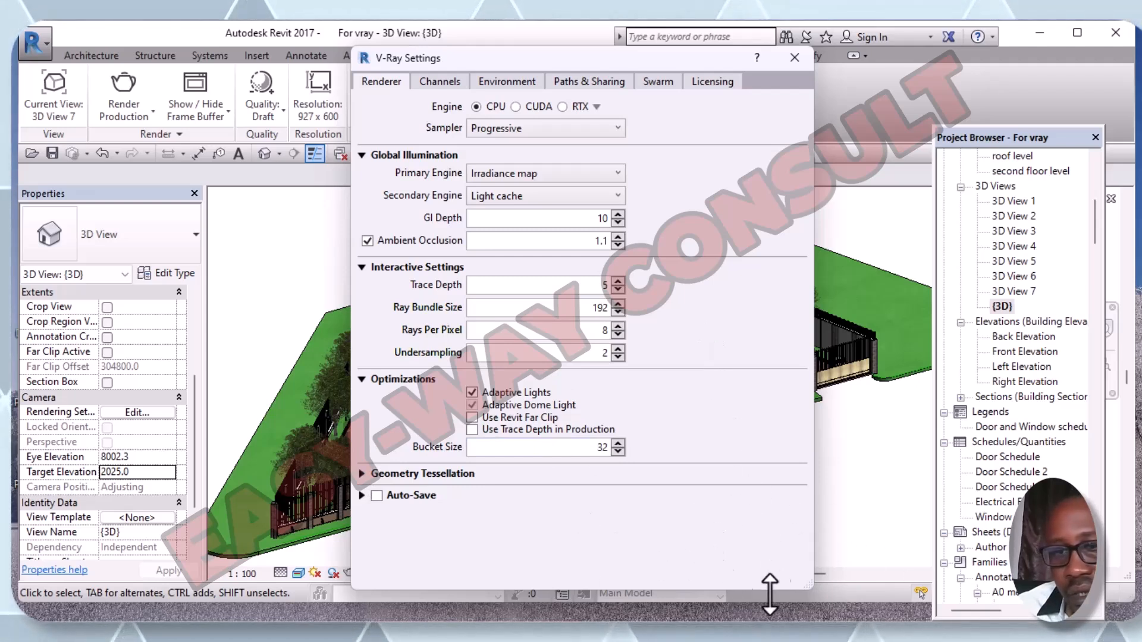
pyautogui.click(892, 589)
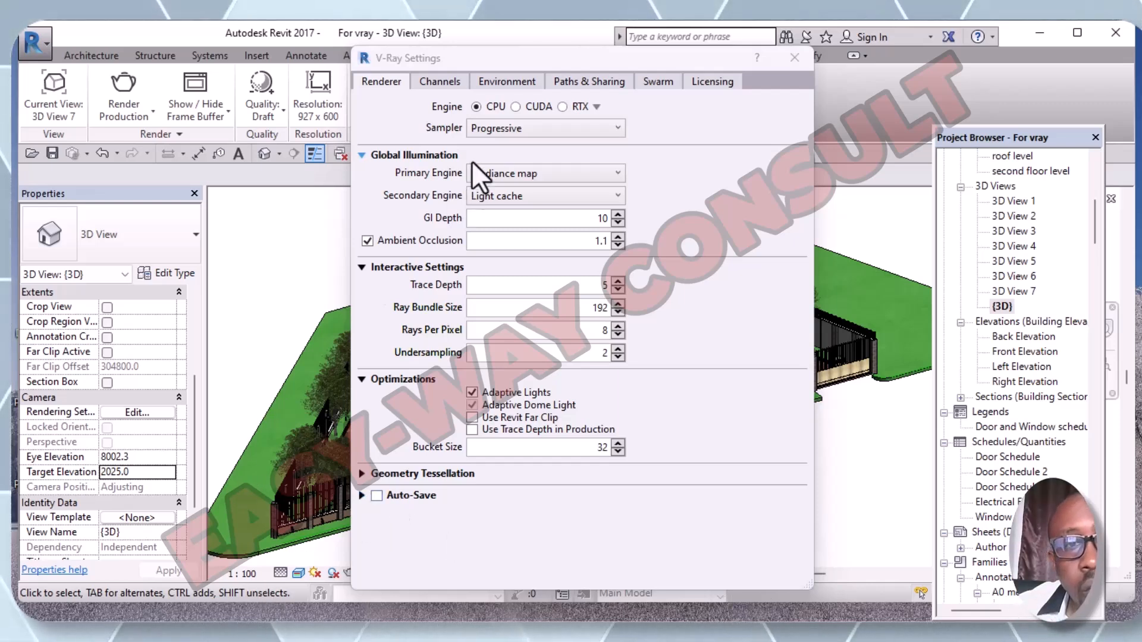
pyautogui.click(445, 87)
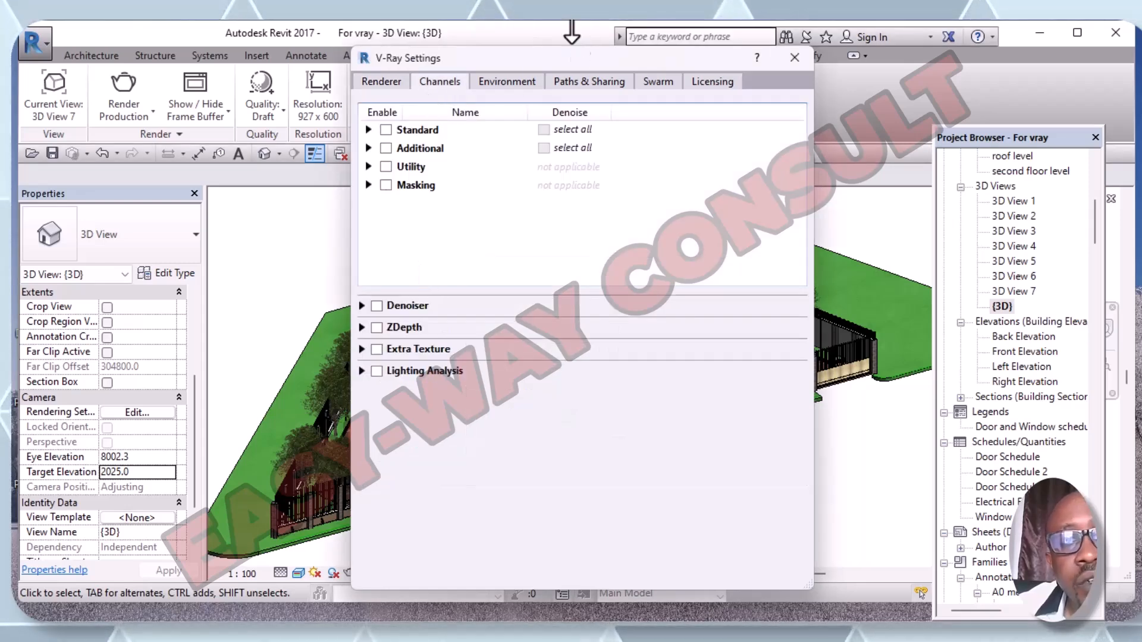
pyautogui.click(506, 81)
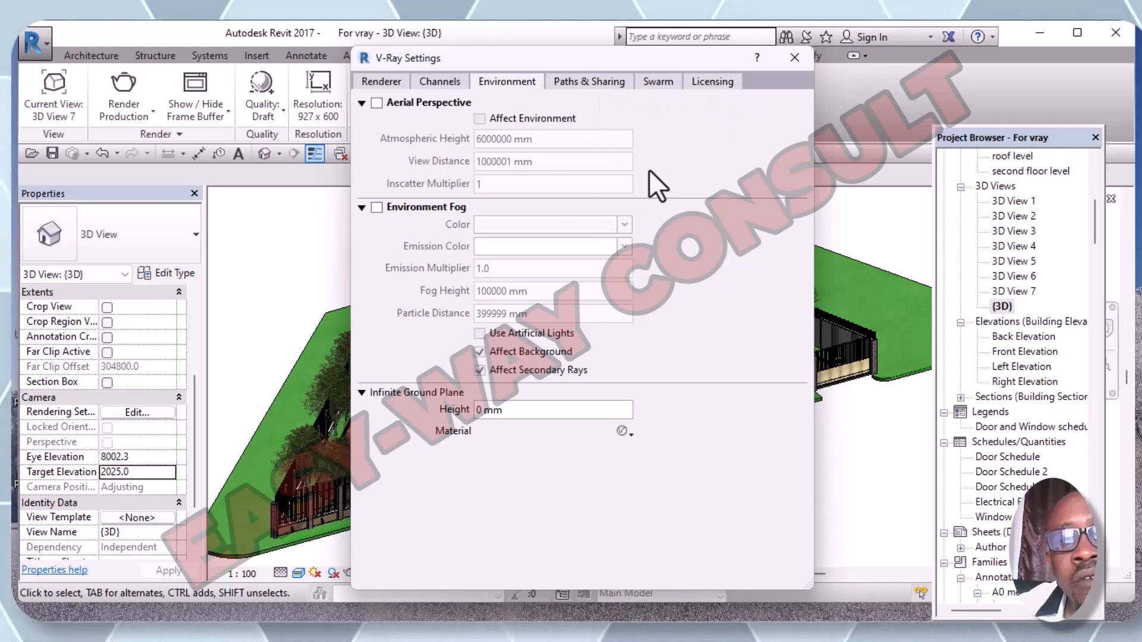
pyautogui.click(380, 80)
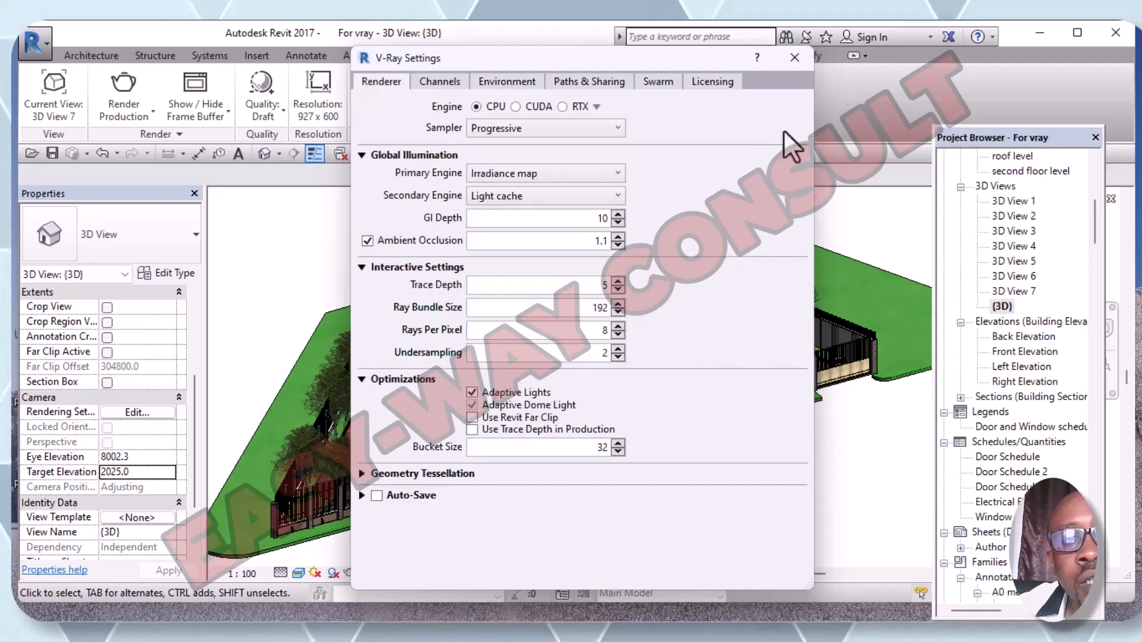
# - Close V-Ray Settings and keep the ribbon's render quality preset at Draft
pyautogui.click(798, 60)
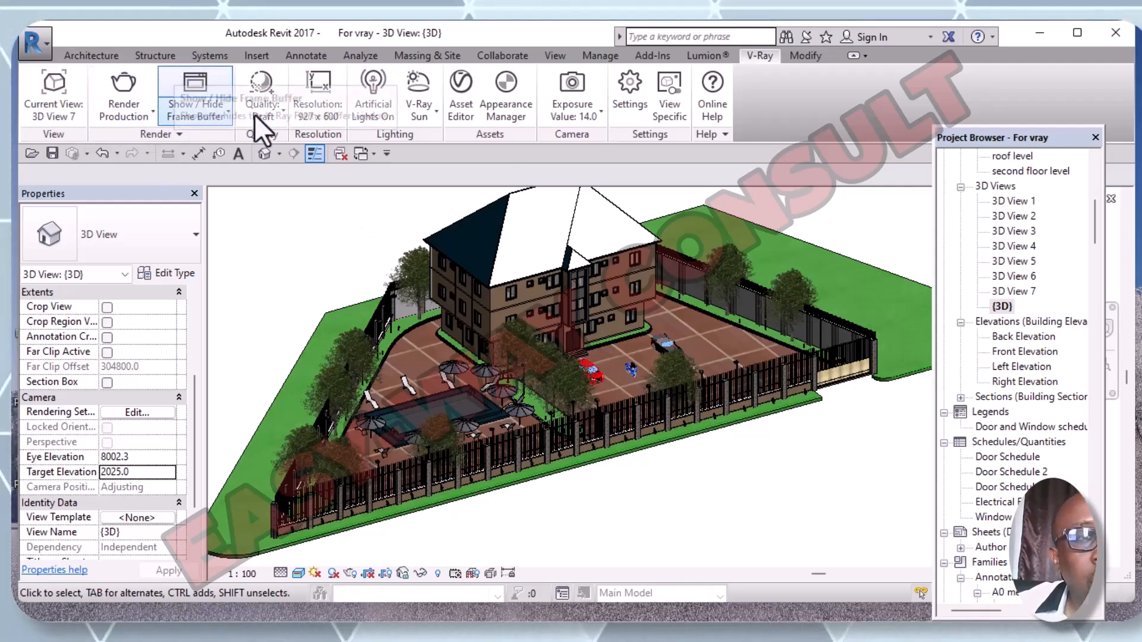
pyautogui.click(273, 116)
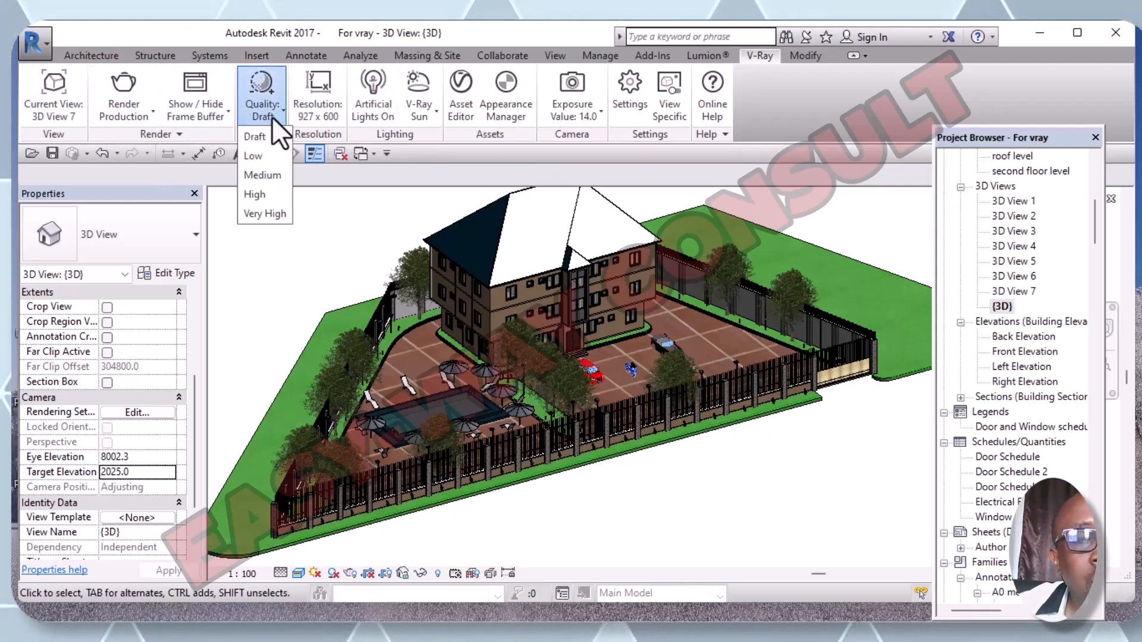
pyautogui.click(265, 138)
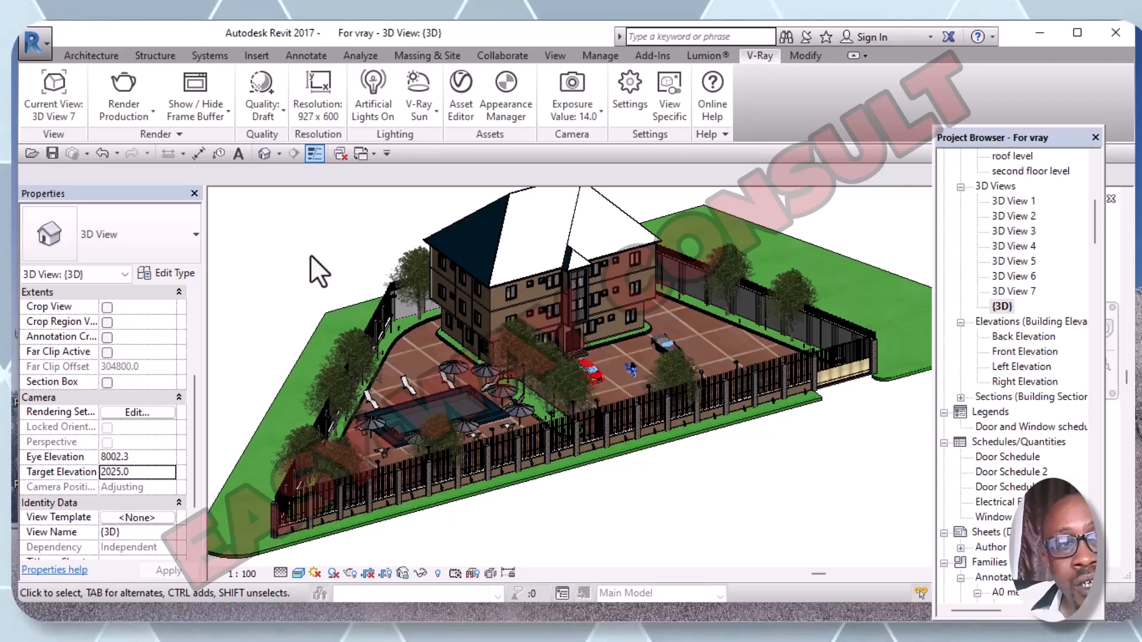
pyautogui.click(280, 119)
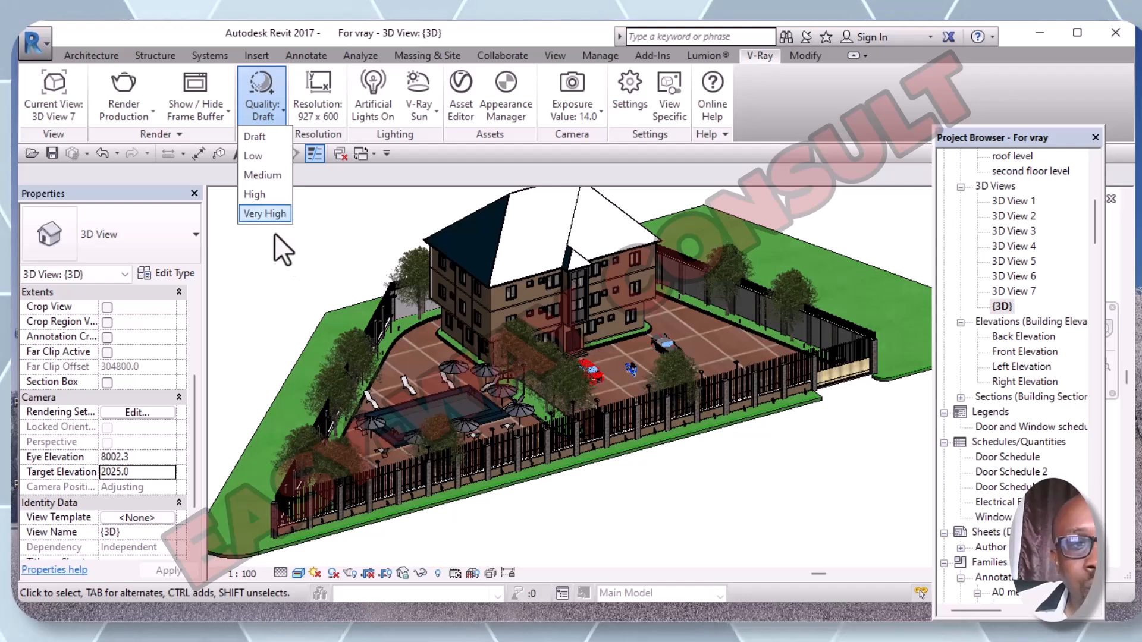
pyautogui.click(258, 138)
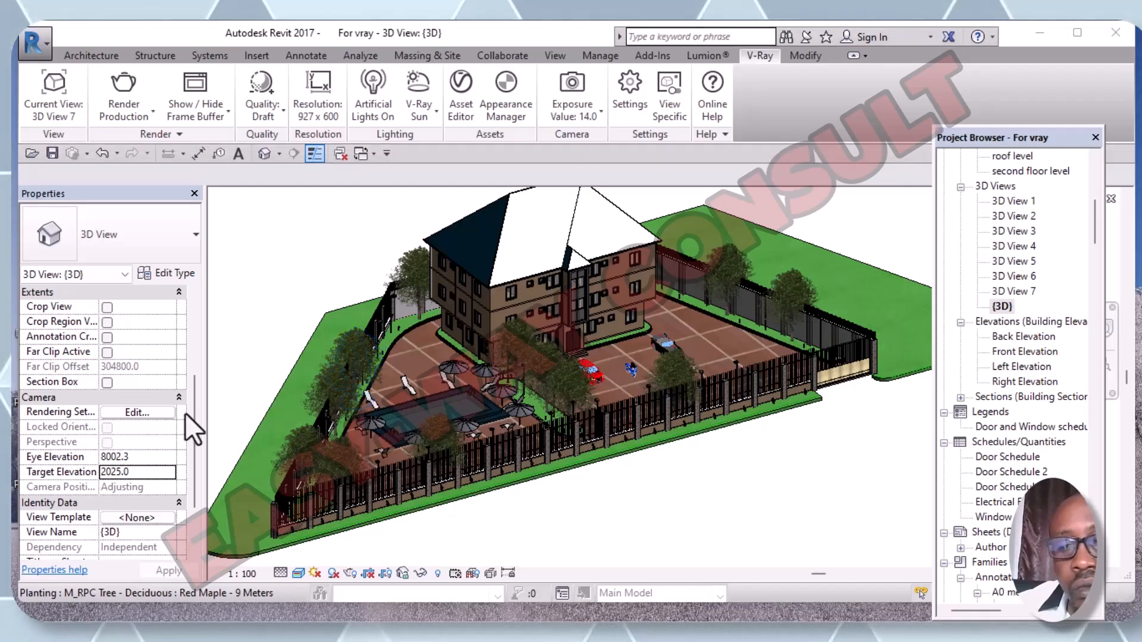
# - Set the V-Ray output resolution to 96 DPI at 900 x 582 pixels
pyautogui.click(322, 119)
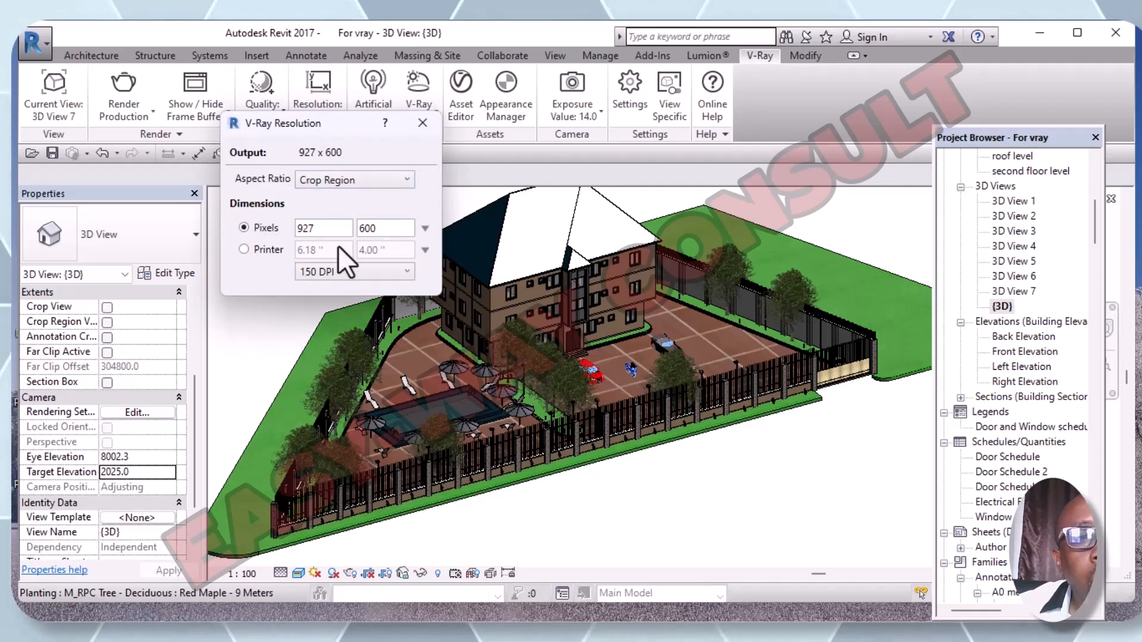
pyautogui.click(408, 273)
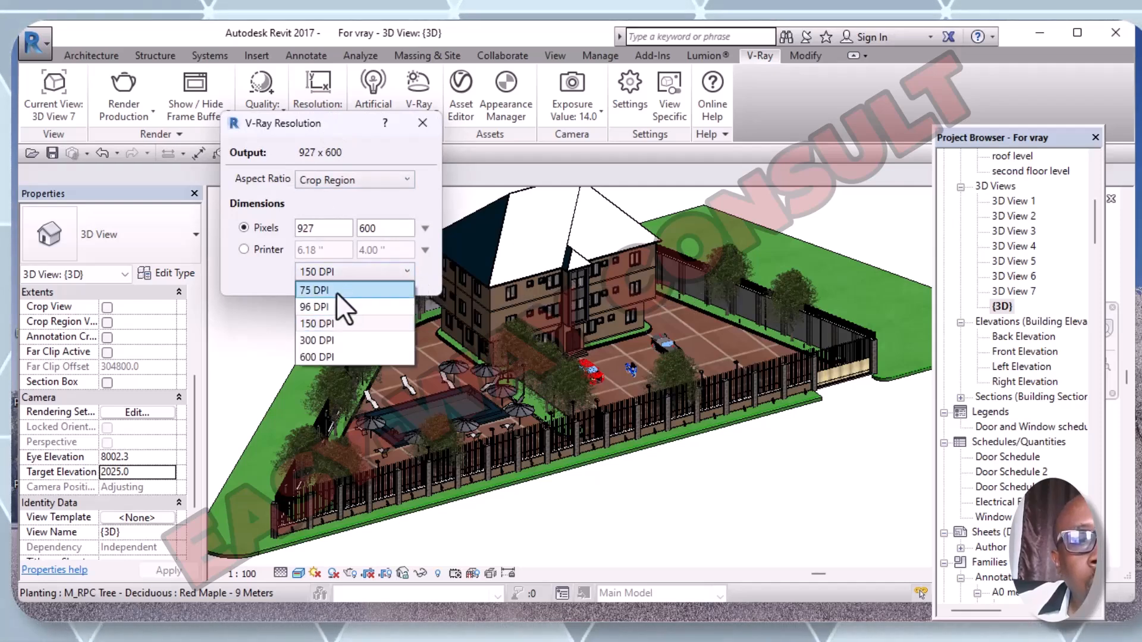
pyautogui.click(321, 305)
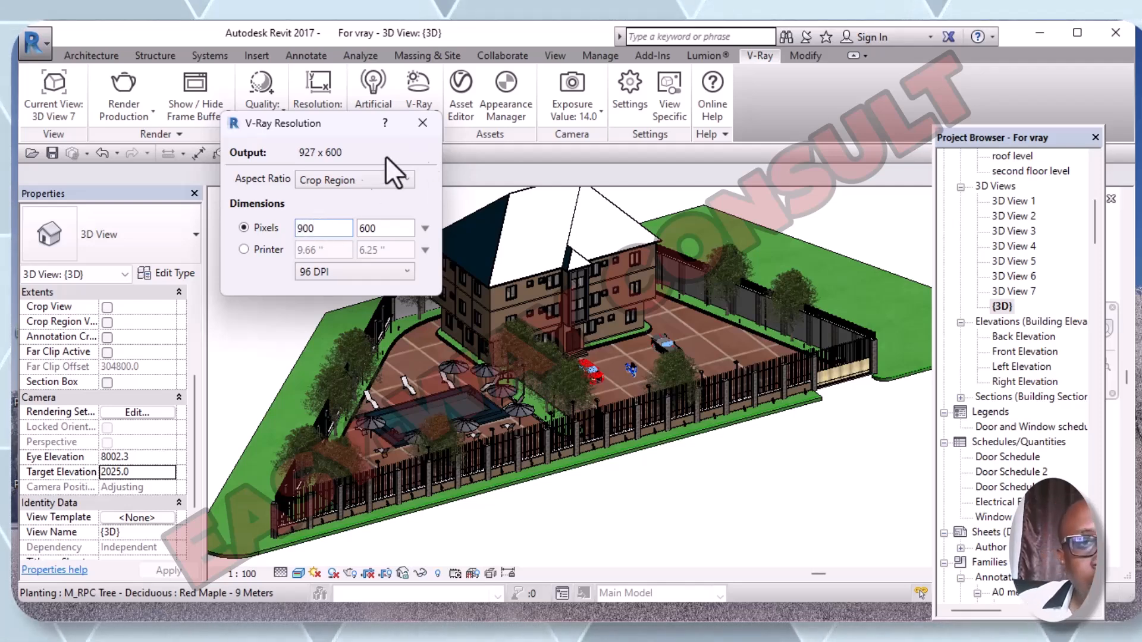
pyautogui.click(257, 354)
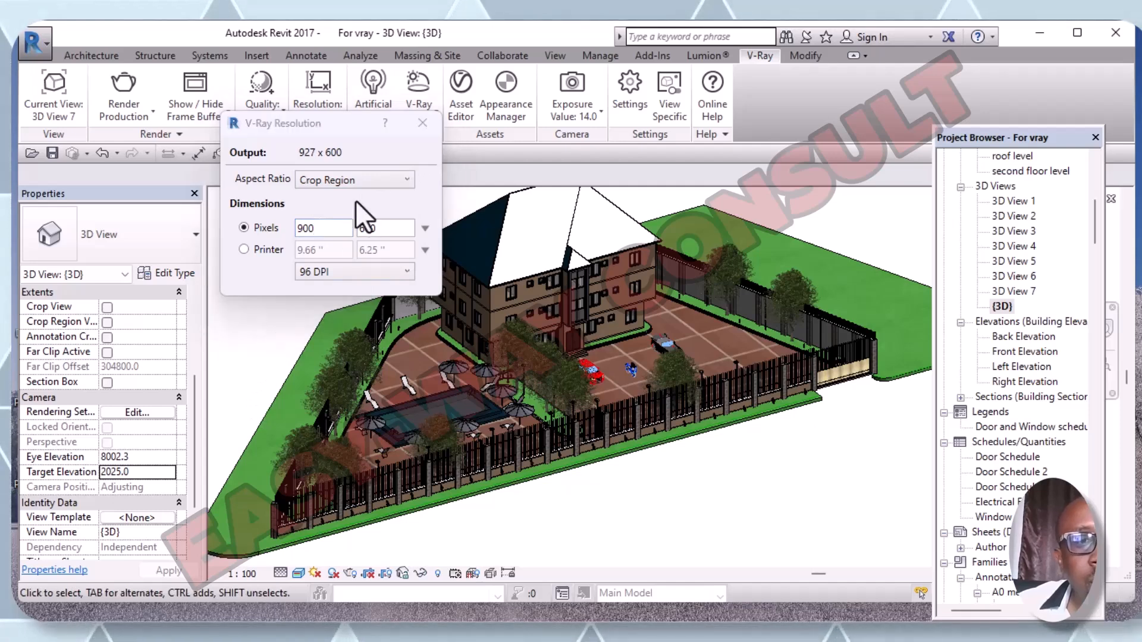
pyautogui.click(416, 125)
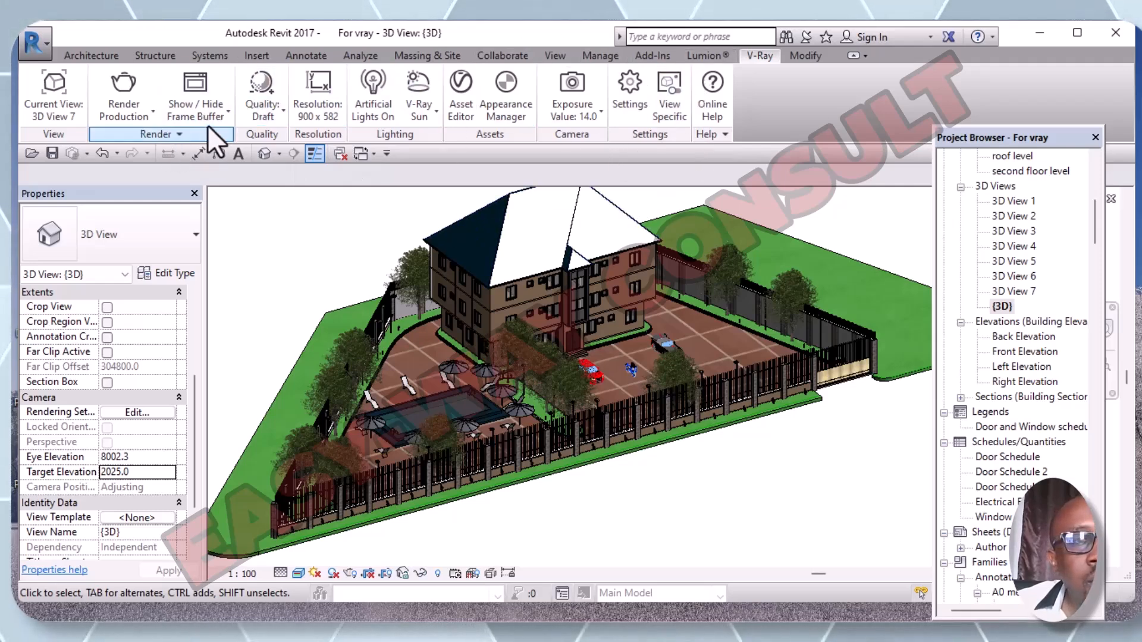
# - Start a V-Ray Render Production of the house, cars and trees at 900 x 582
pyautogui.click(152, 113)
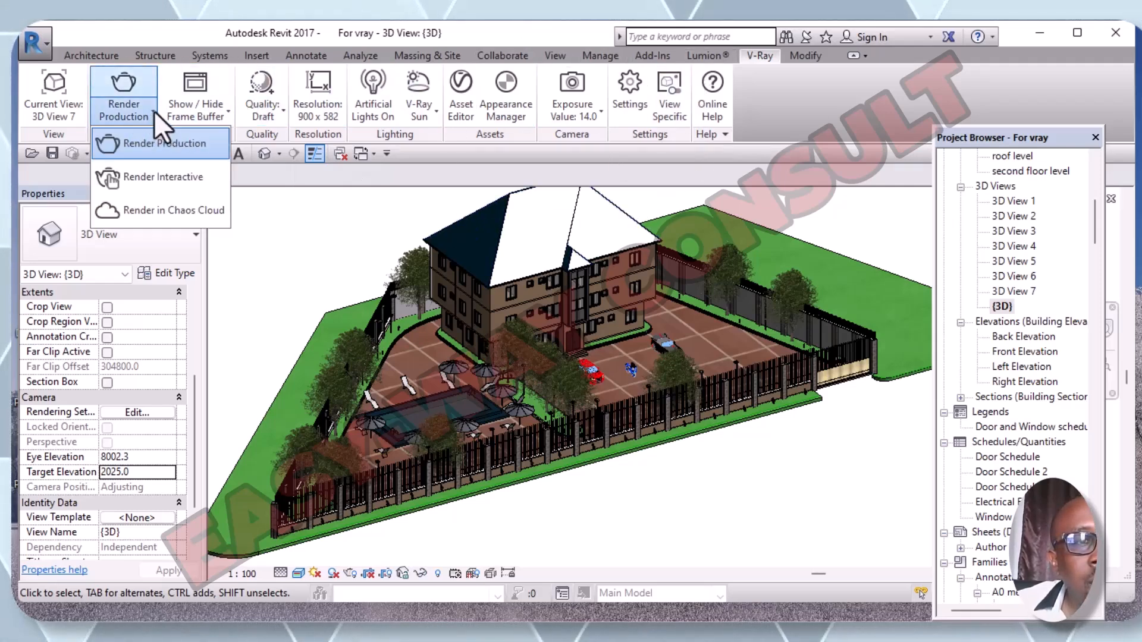
pyautogui.click(141, 148)
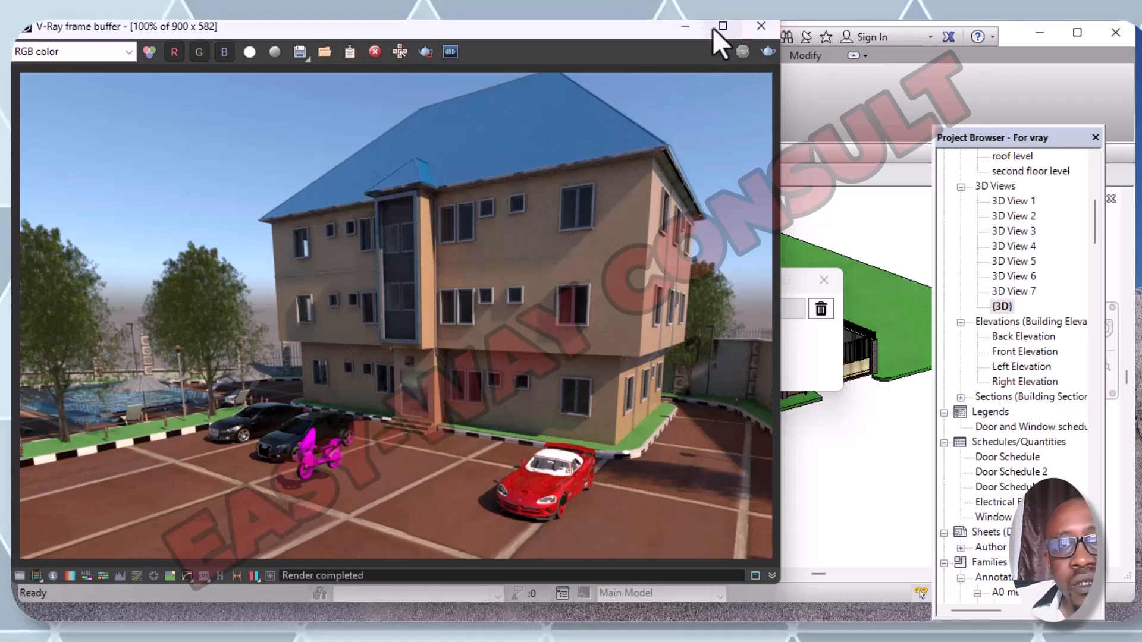
pyautogui.click(763, 27)
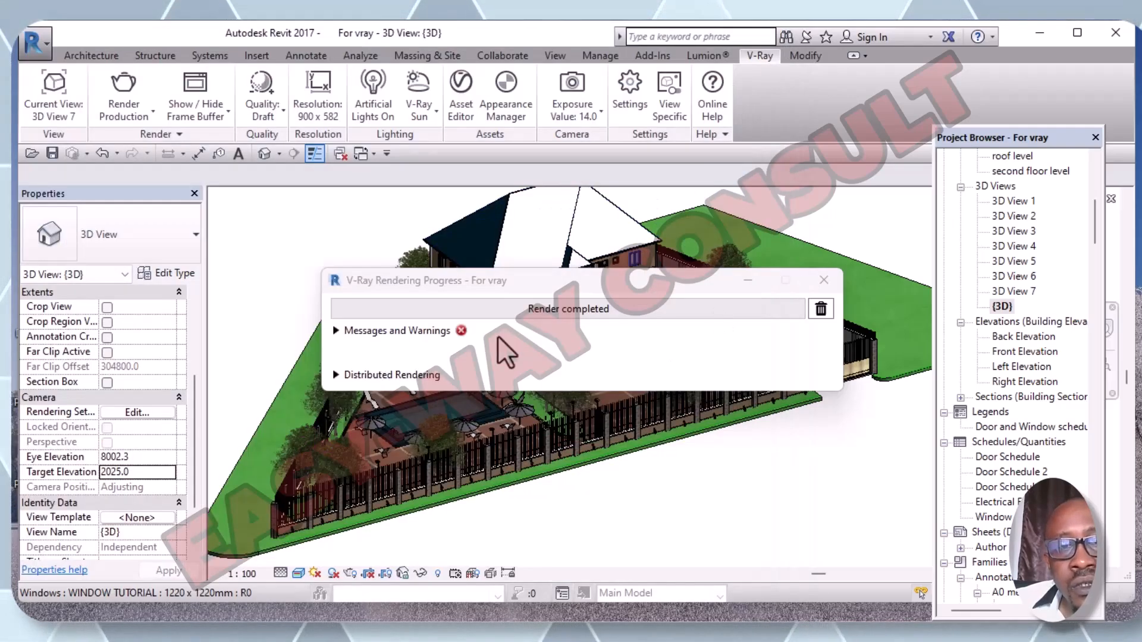
pyautogui.click(824, 279)
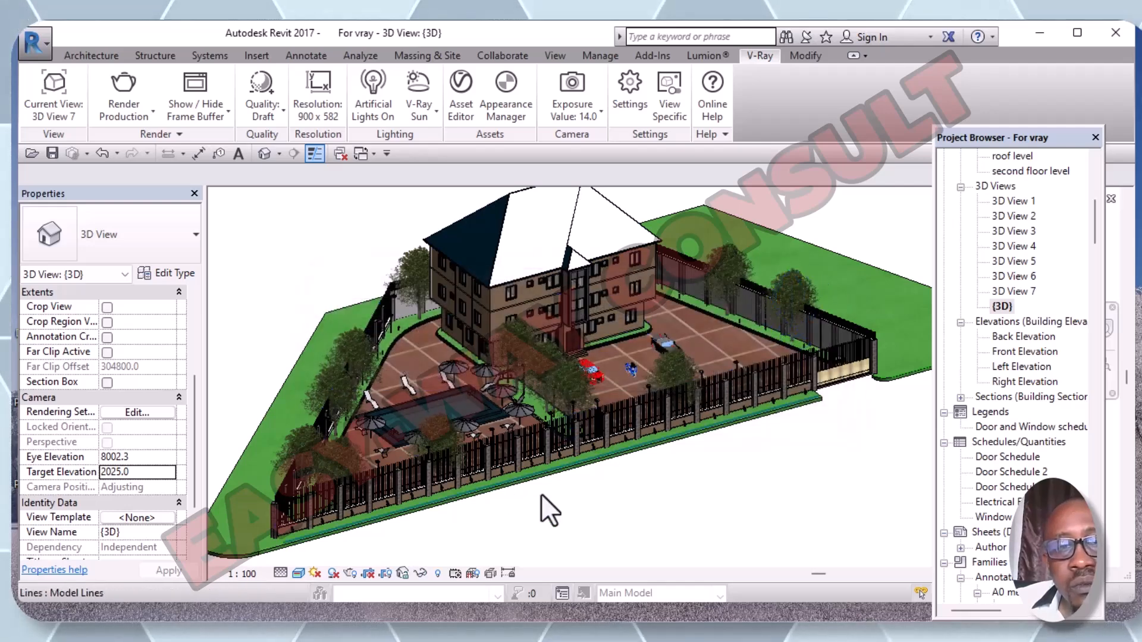